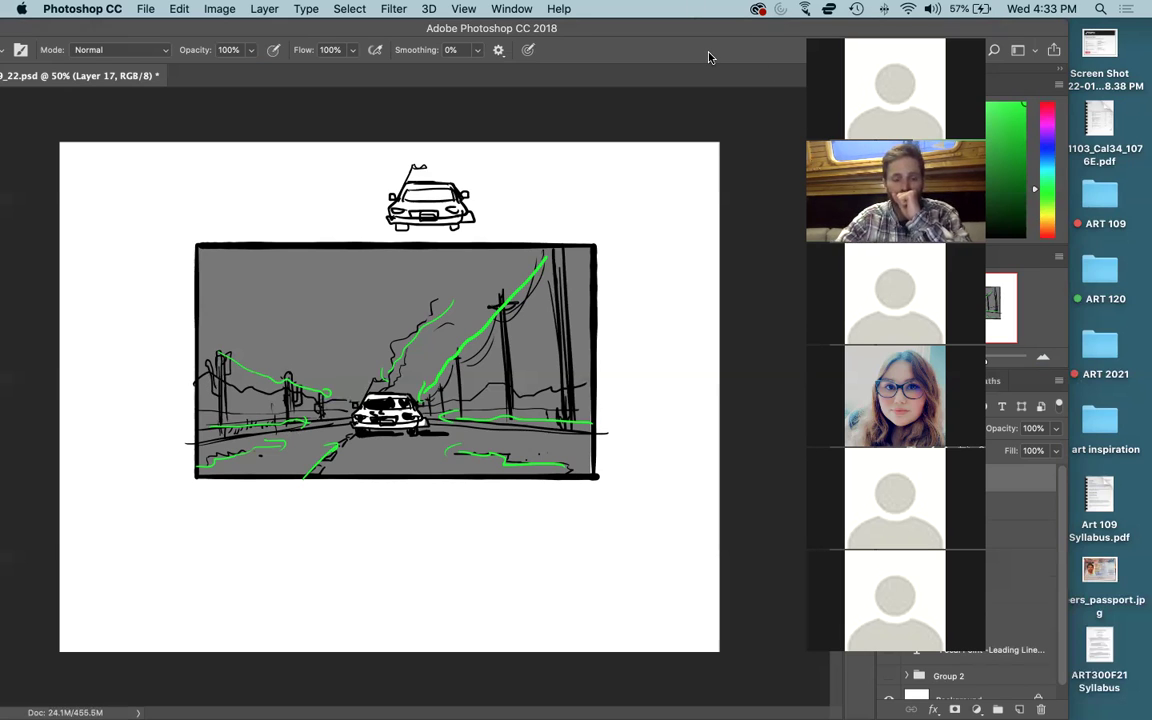
pyautogui.moveTo(129, 33); pyautogui.dragTo(200, 39)
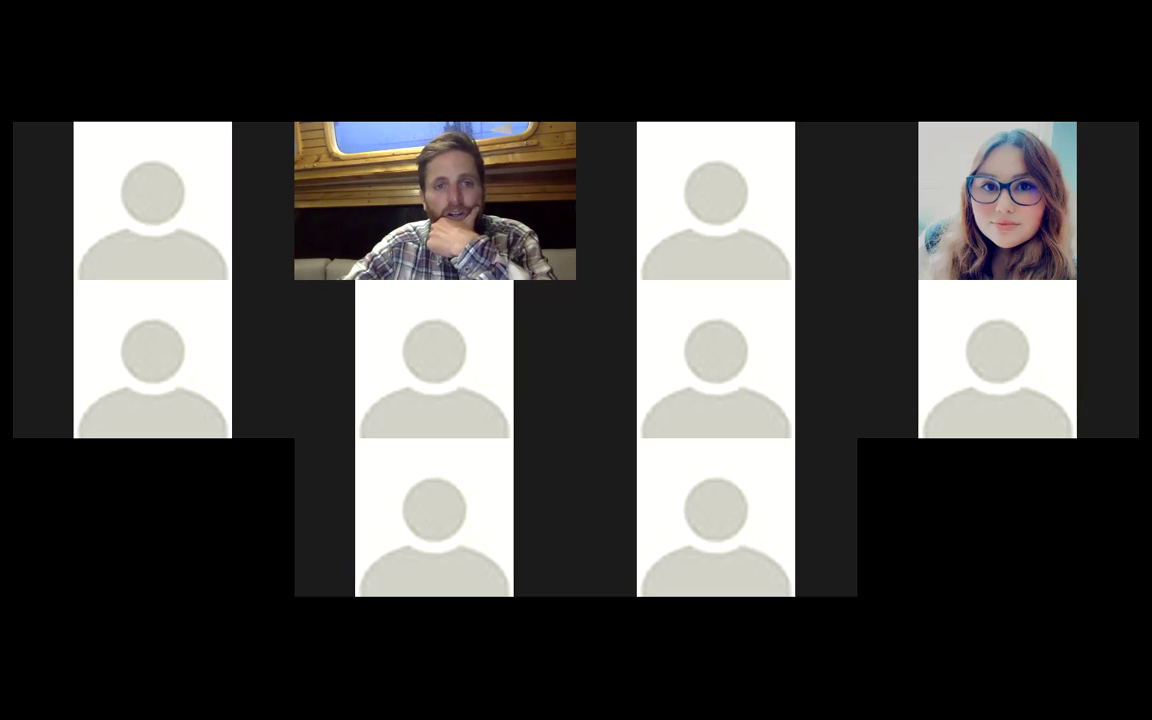
pyautogui.press('Escape')
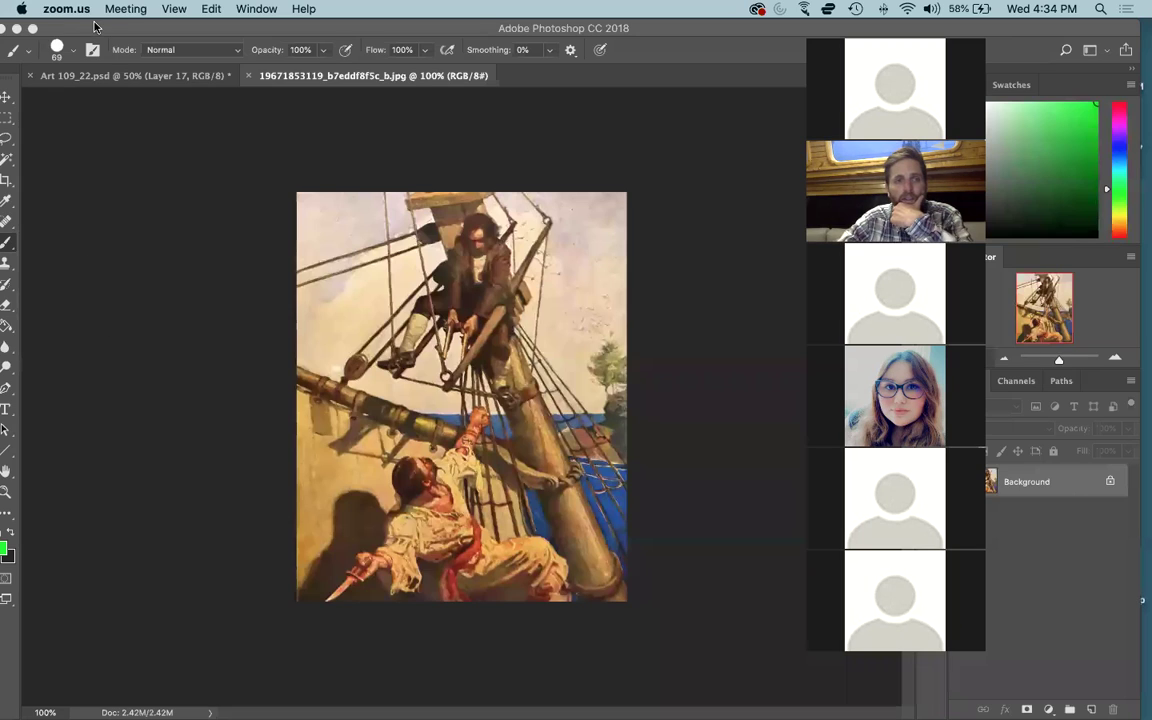
# - On a new layer above the ship painting, outline the upper seated figure and the lower reaching figure in bright turquoise
pyautogui.click(95, 27)
pyautogui.moveTo(95, 27); pyautogui.dragTo(130, 40)
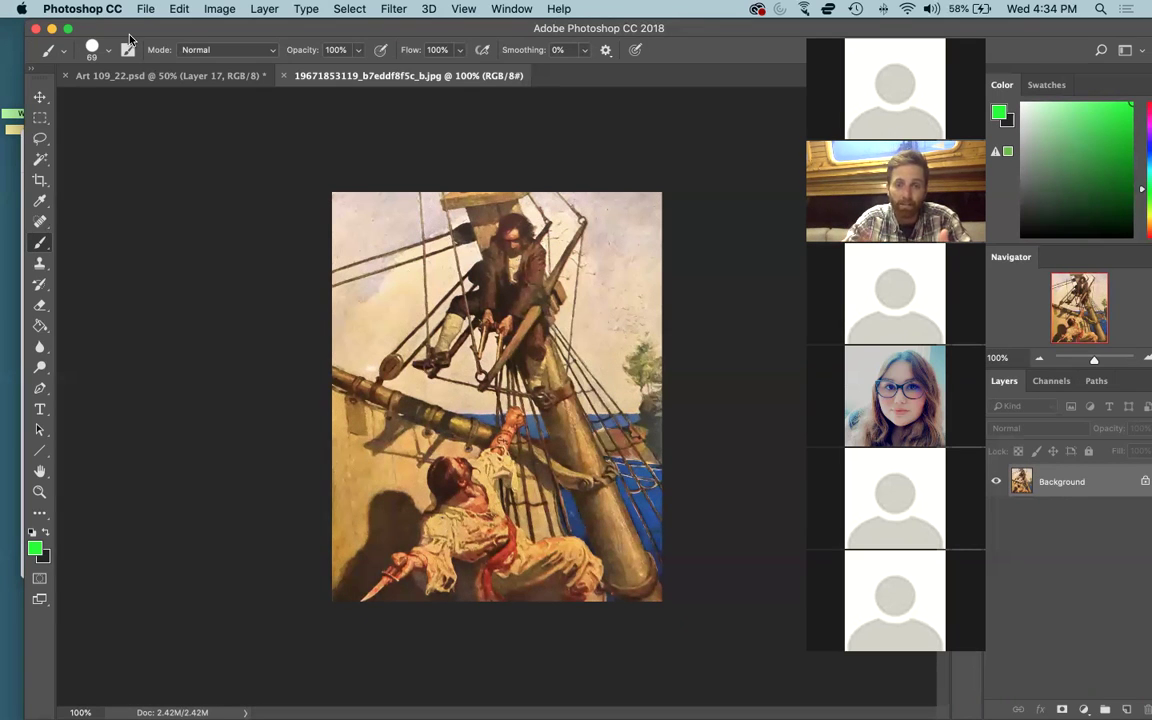
pyautogui.moveTo(1128, 30); pyautogui.dragTo(1110, 30)
pyautogui.click(1137, 175)
pyautogui.click(1105, 131)
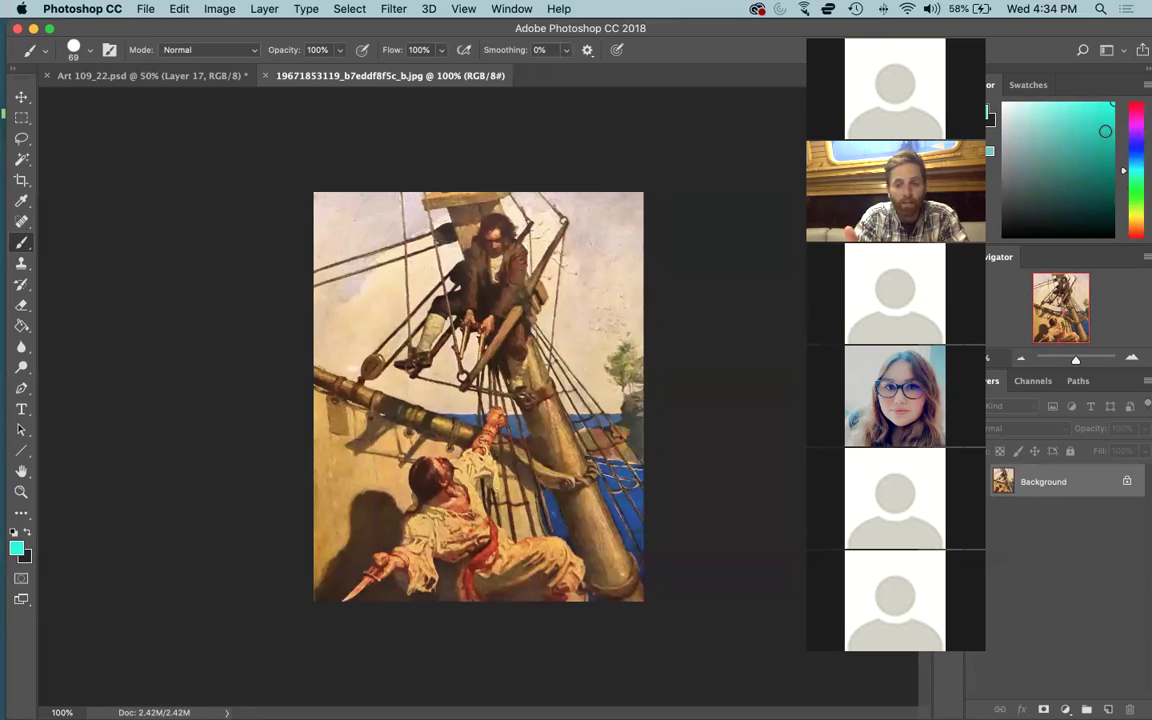
pyautogui.moveTo(1105, 131); pyautogui.dragTo(1112, 104)
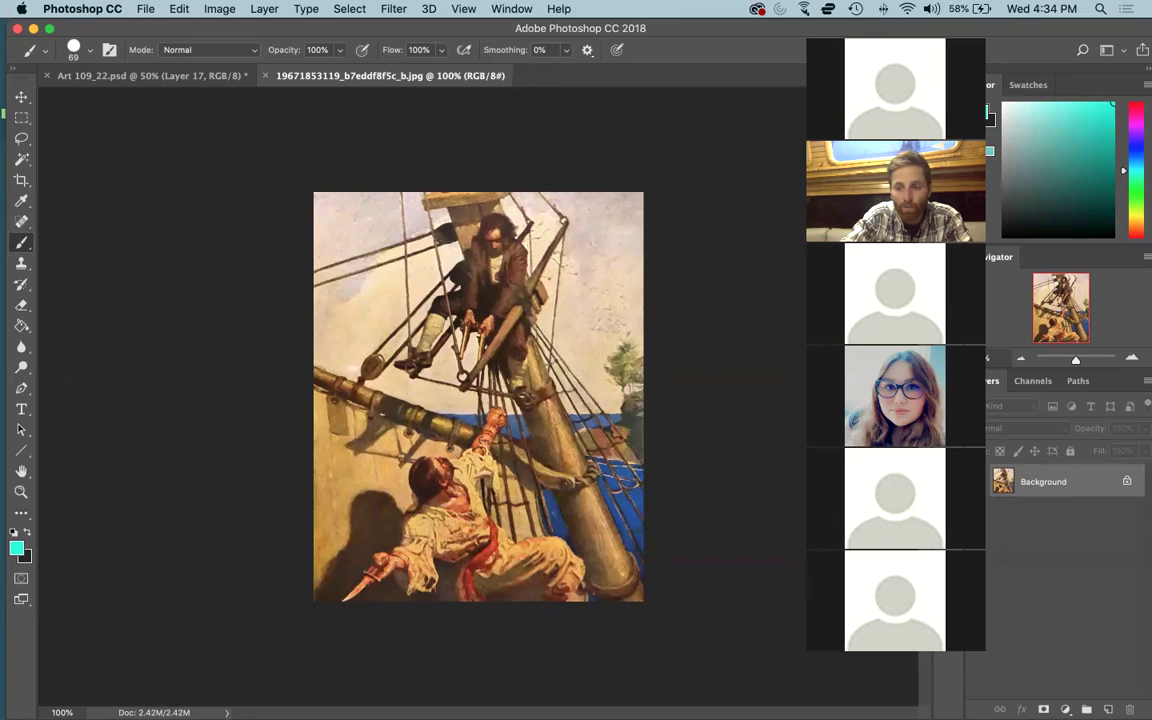
pyautogui.press('super+shift+alt+n')
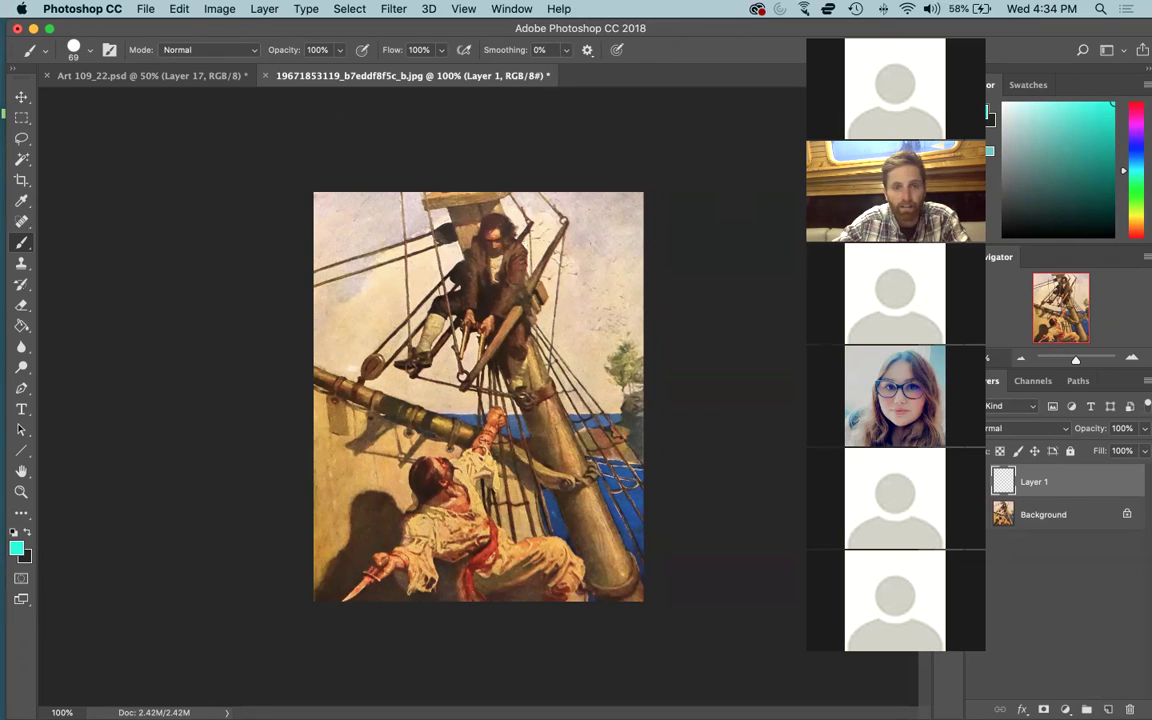
pyautogui.moveTo(446, 289)
pyautogui.mouseDown()
pyautogui.moveTo(475, 222)
pyautogui.moveTo(506, 214)
pyautogui.moveTo(527, 257)
pyautogui.moveTo(480, 358)
pyautogui.moveTo(485, 323)
pyautogui.moveTo(472, 322)
pyautogui.moveTo(462, 358)
pyautogui.moveTo(464, 325)
pyautogui.moveTo(452, 290)
pyautogui.mouseUp()
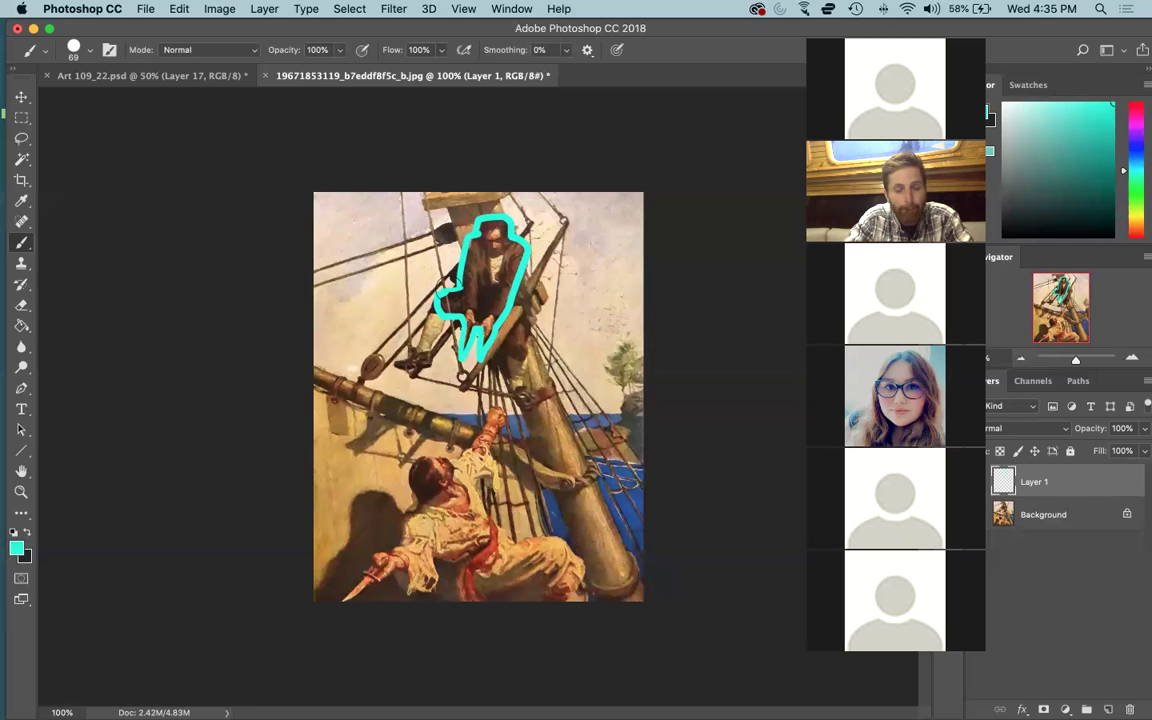
pyautogui.moveTo(402, 515)
pyautogui.mouseDown()
pyautogui.moveTo(380, 563)
pyautogui.moveTo(420, 456)
pyautogui.moveTo(470, 430)
pyautogui.moveTo(445, 560)
pyautogui.moveTo(352, 597)
pyautogui.moveTo(369, 553)
pyautogui.mouseUp()
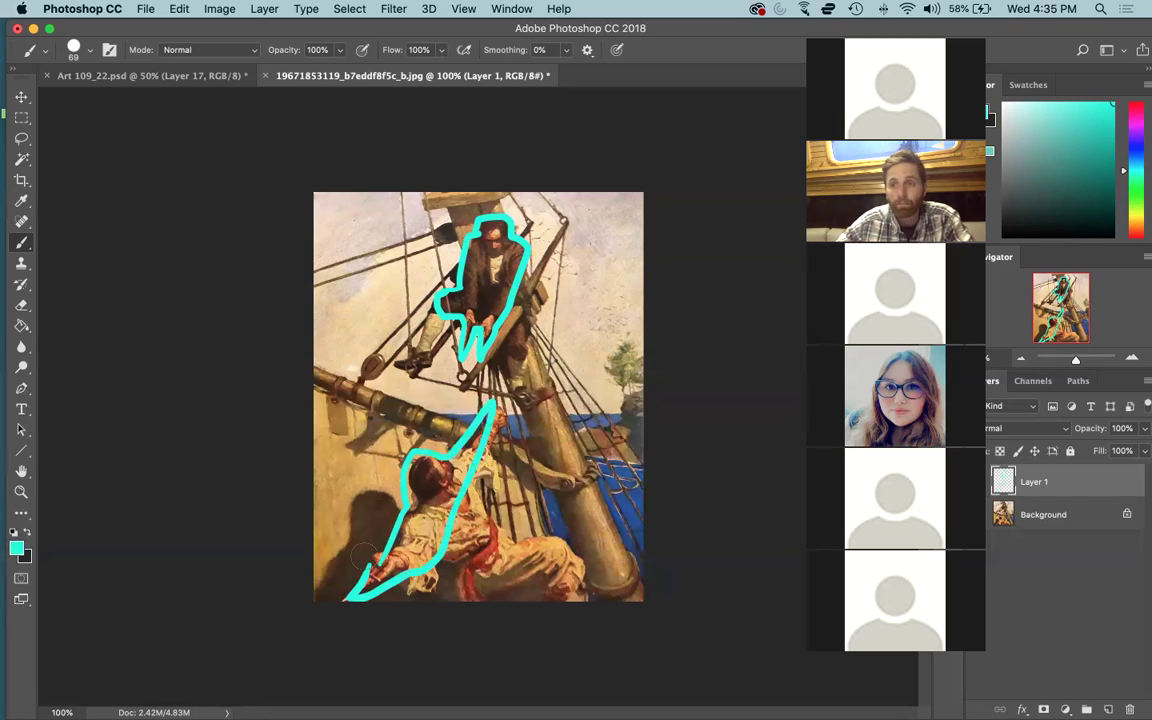
# - Switch to a bright green brush at size 53 and mark the two ropes behind the upper figure with arrows pointing toward him
pyautogui.click(1136, 193)
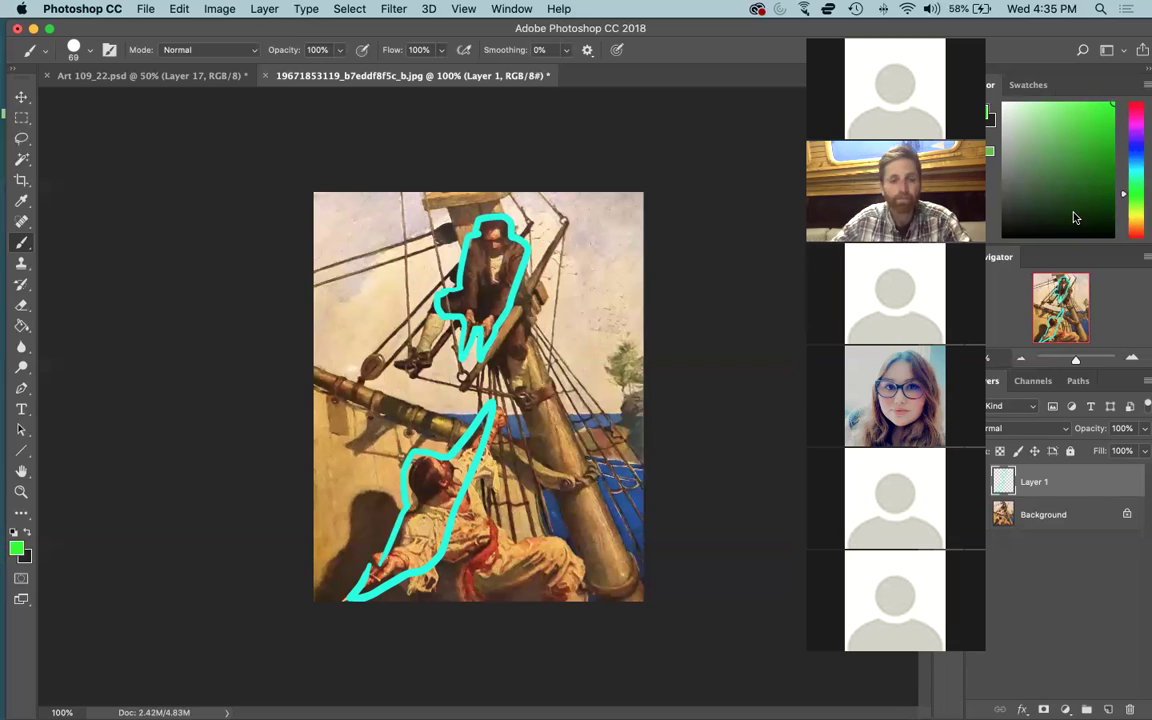
pyautogui.keyDown('ctrl'); pyautogui.keyDown('alt'); pyautogui.moveTo(368, 272); pyautogui.dragTo(318, 250); pyautogui.keyUp('alt'); pyautogui.keyUp('ctrl')
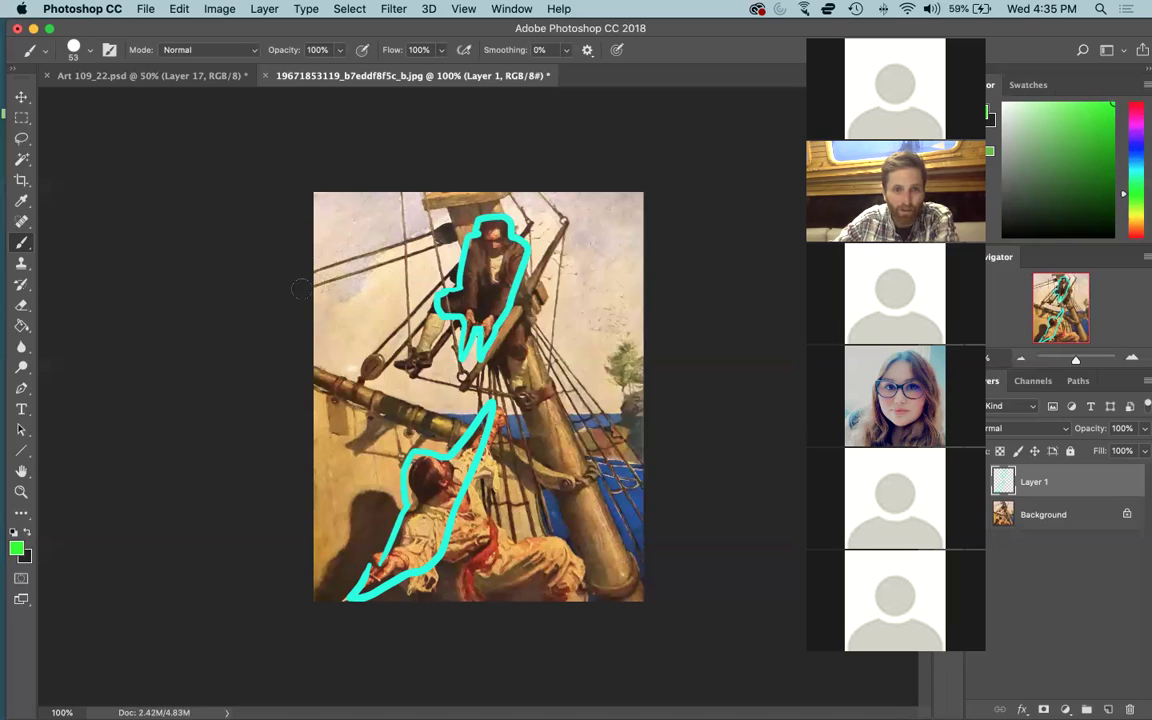
pyautogui.moveTo(316, 285); pyautogui.dragTo(420, 250)
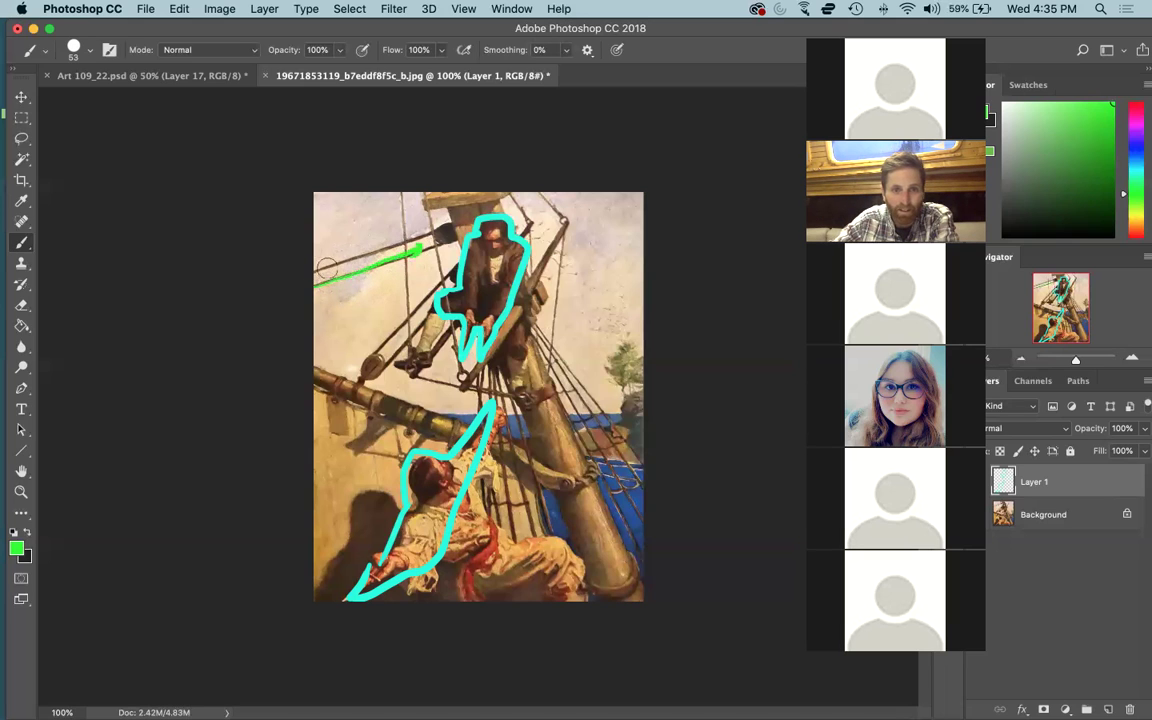
pyautogui.moveTo(322, 265); pyautogui.dragTo(378, 245)
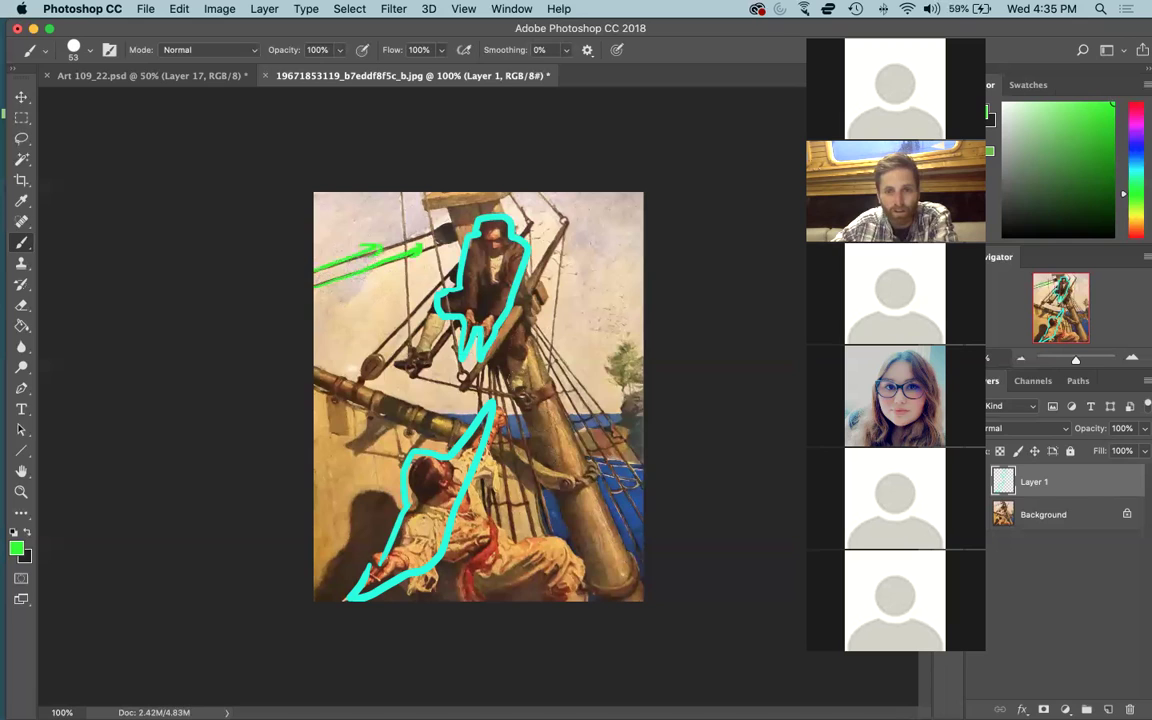
# - Draw green arrows pointing upward along the rigging ropes on both sides of the mast
pyautogui.moveTo(632, 515); pyautogui.dragTo(566, 400)
pyautogui.moveTo(558, 412); pyautogui.dragTo(578, 408)
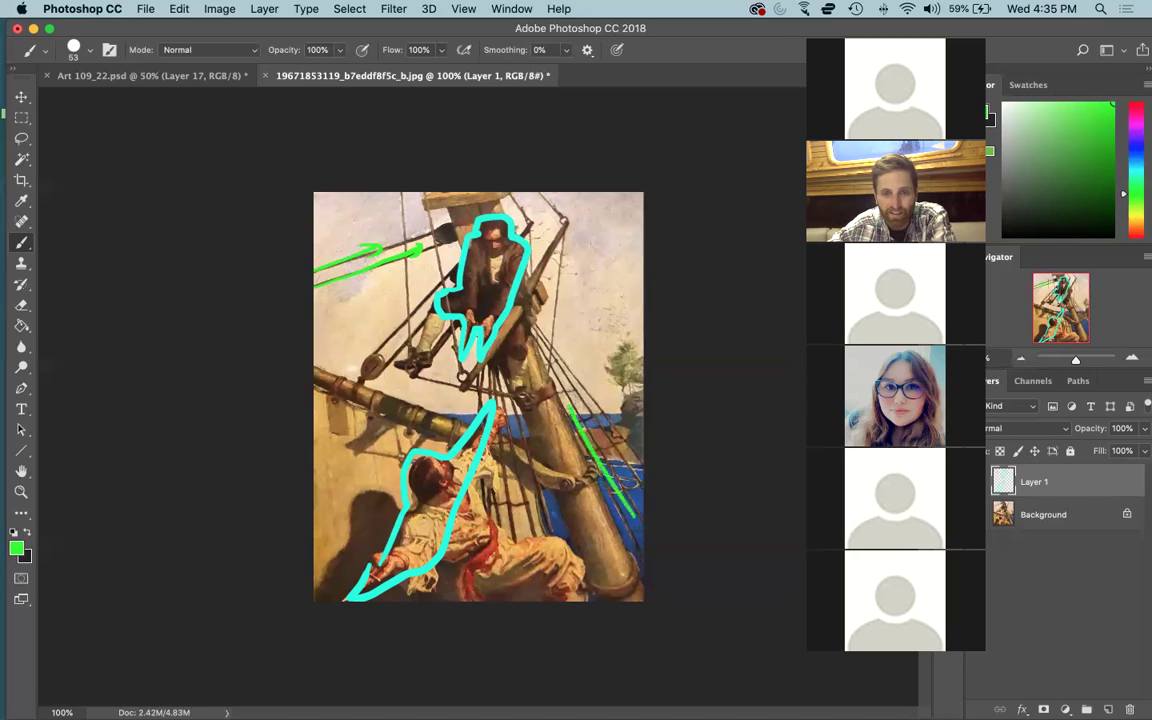
pyautogui.moveTo(540, 515); pyautogui.dragTo(518, 402)
pyautogui.moveTo(510, 420); pyautogui.dragTo(527, 417)
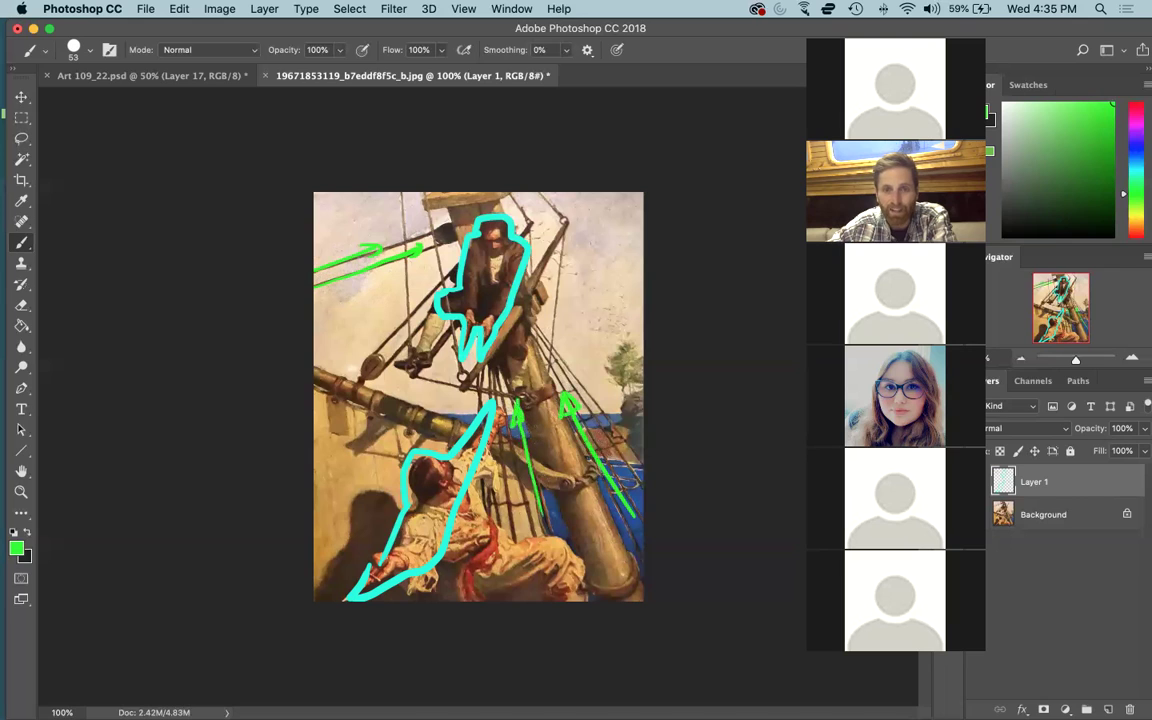
pyautogui.moveTo(646, 483); pyautogui.dragTo(564, 367)
pyautogui.moveTo(556, 382); pyautogui.dragTo(576, 377)
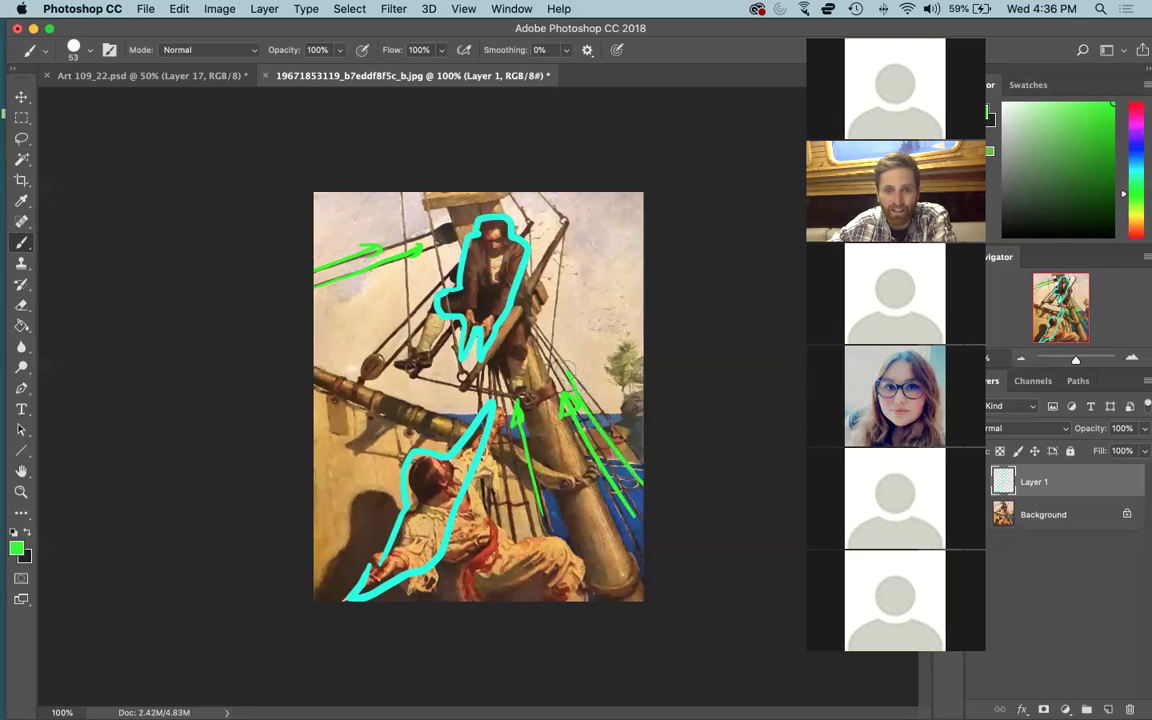
pyautogui.moveTo(505, 442); pyautogui.dragTo(500, 462)
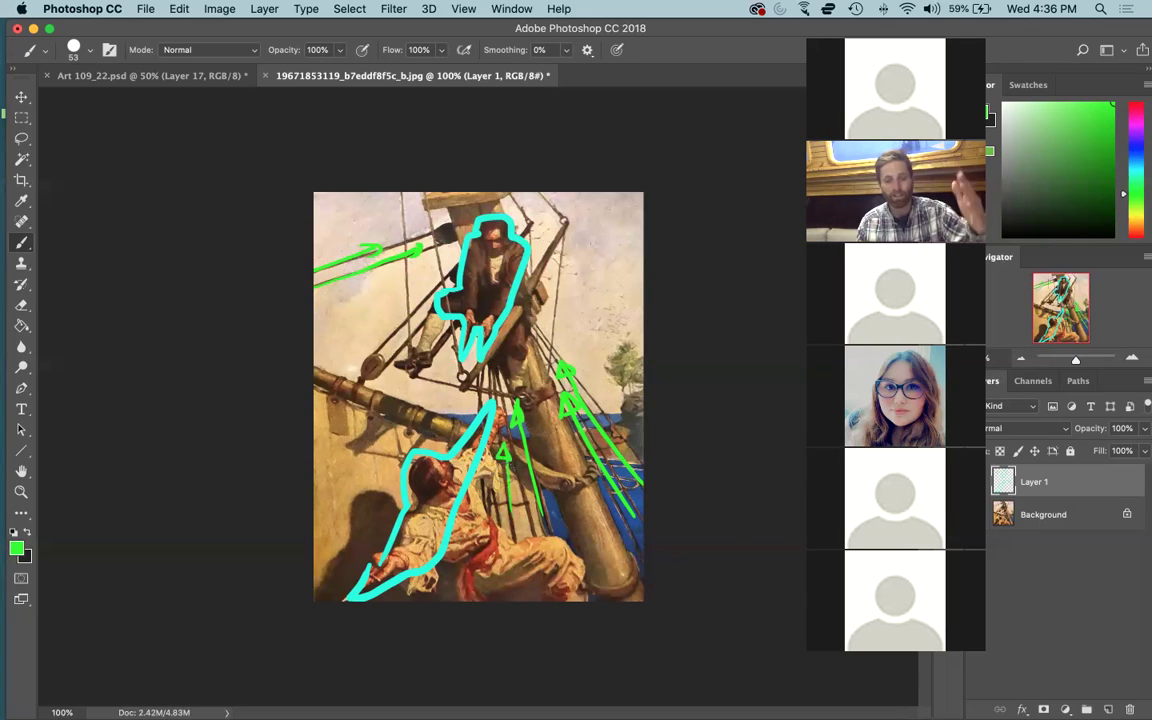
# - Add green arrows along the pulley ropes beside the upper figure's foot, a thick one up the mast and one down from its top
pyautogui.moveTo(366, 362)
pyautogui.mouseDown()
pyautogui.moveTo(402, 321)
pyautogui.moveTo(375, 335)
pyautogui.mouseUp()
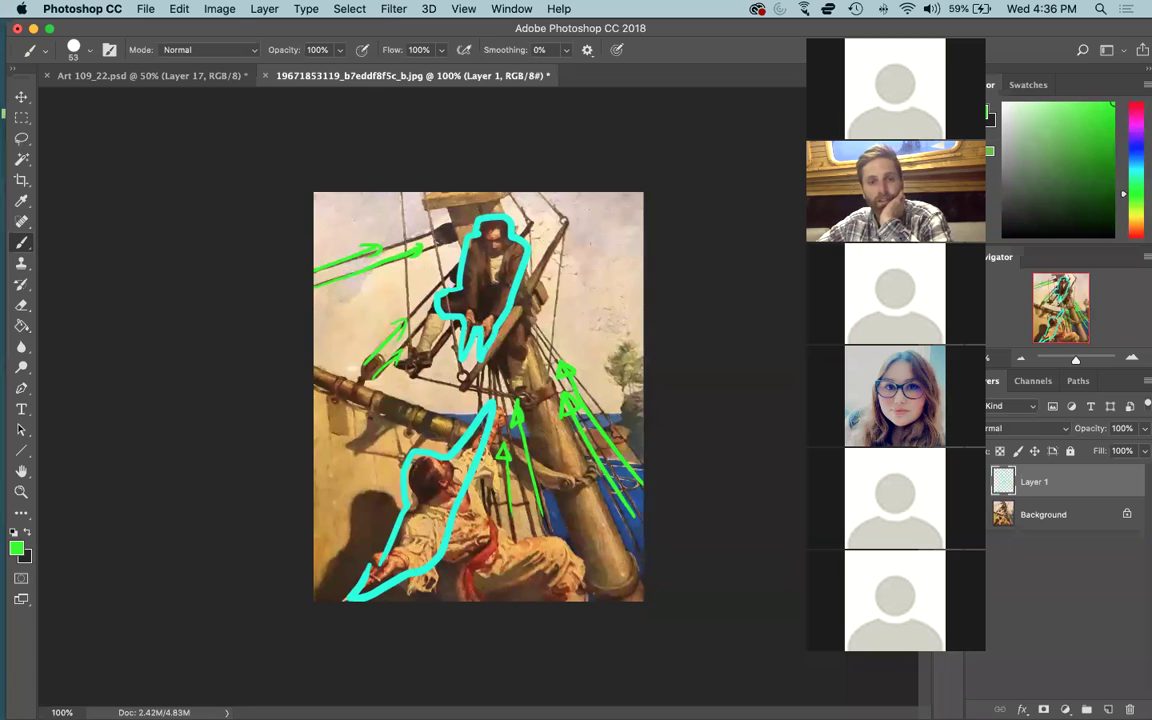
pyautogui.moveTo(610, 584); pyautogui.dragTo(524, 380)
pyautogui.moveTo(450, 200); pyautogui.dragTo(457, 220)
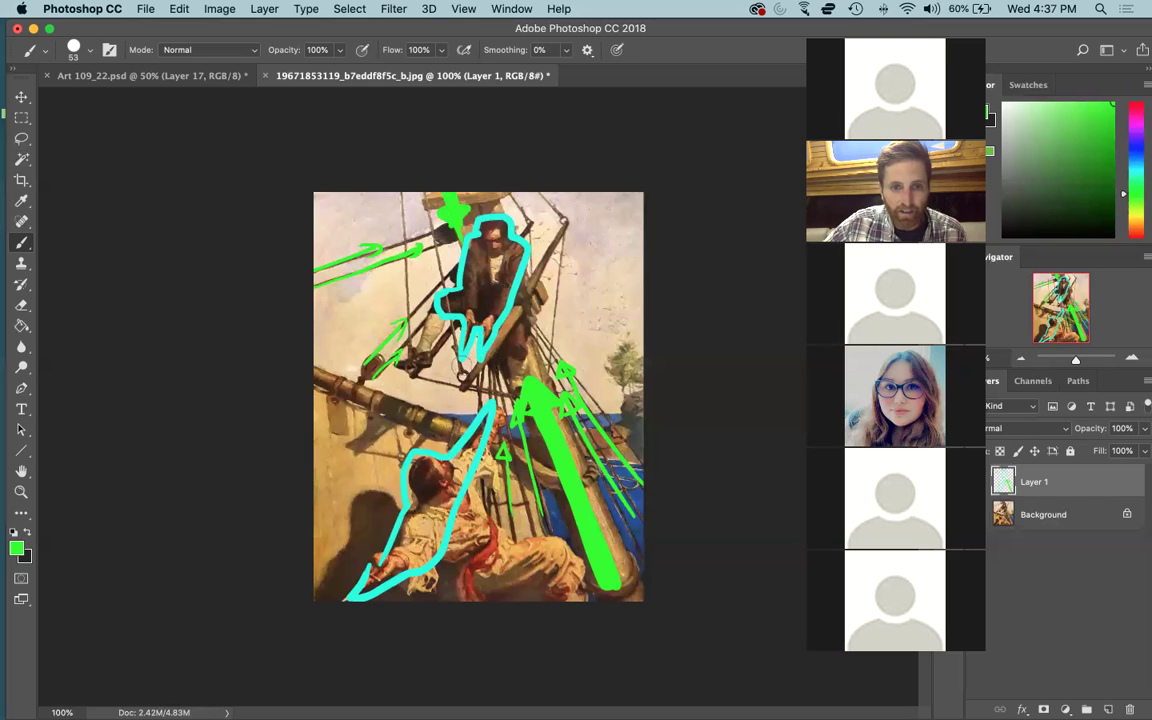
# - Connect the upper figure and the lower figure's head with a double-headed green arrow
pyautogui.moveTo(462, 362); pyautogui.dragTo(448, 442)
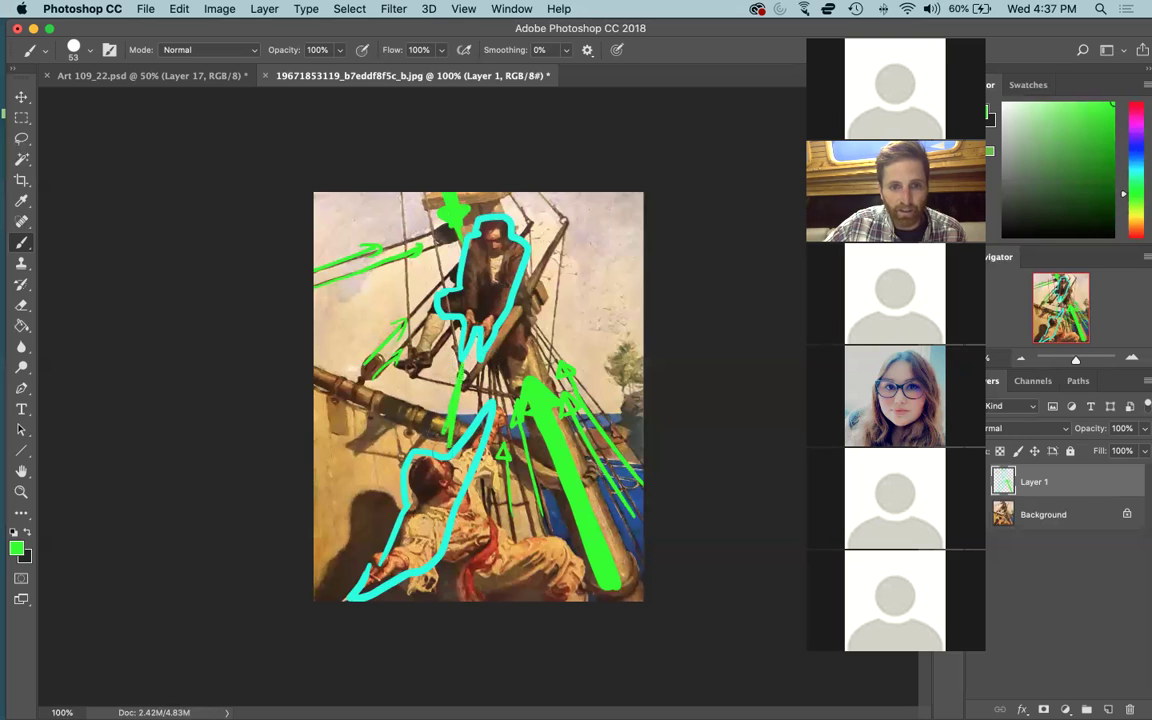
pyautogui.moveTo(449, 382); pyautogui.dragTo(468, 380)
pyautogui.moveTo(437, 435); pyautogui.dragTo(452, 436)
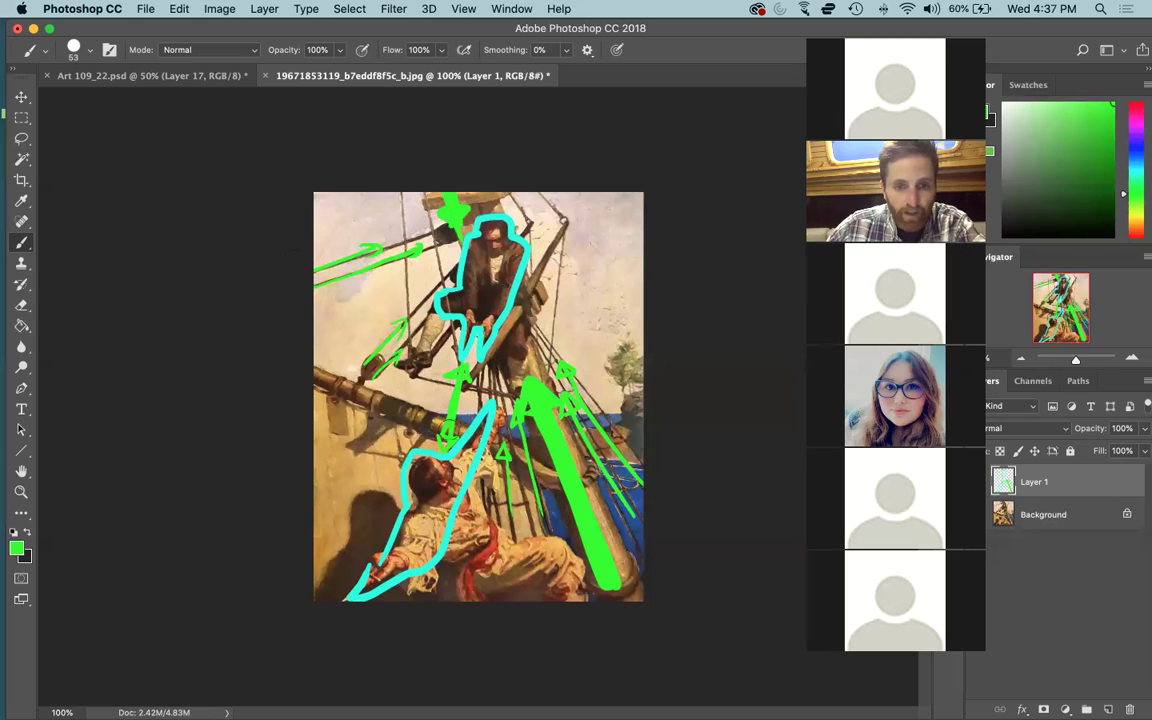
pyautogui.moveTo(437, 332); pyautogui.dragTo(412, 438)
pyautogui.press('super+z')
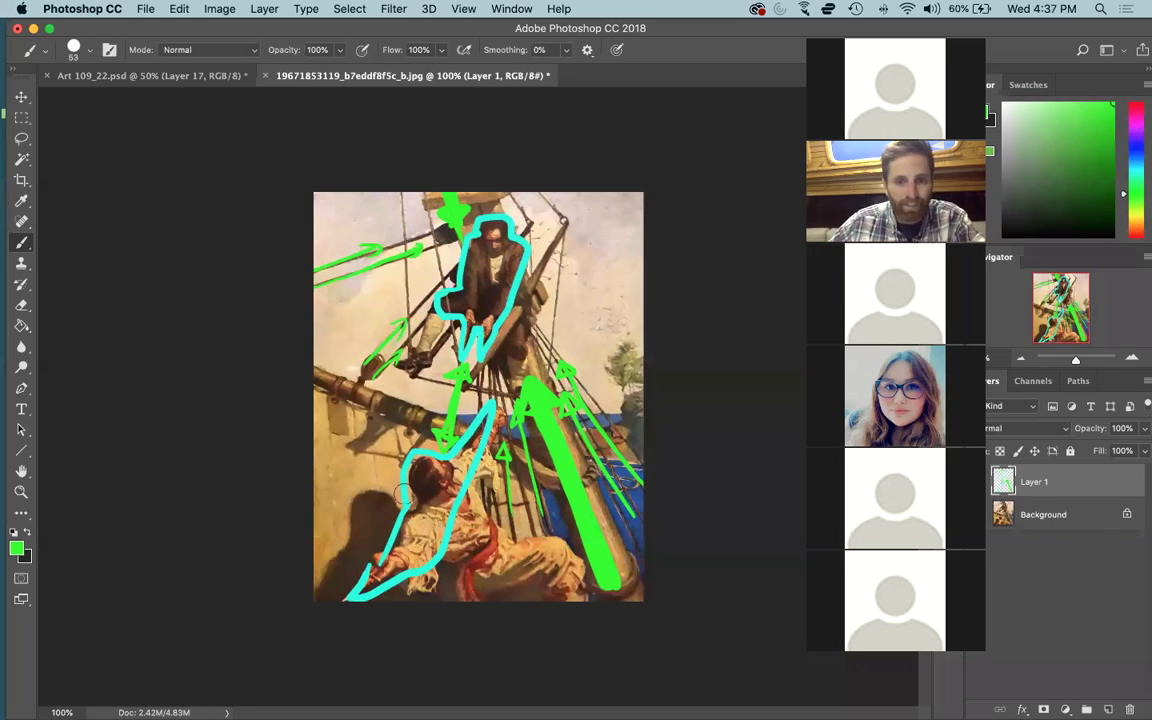
# - Trace the cloud edge in the sky with a thin green line ending in an arrowhead beside the upper figure
pyautogui.moveTo(607, 305); pyautogui.dragTo(564, 237)
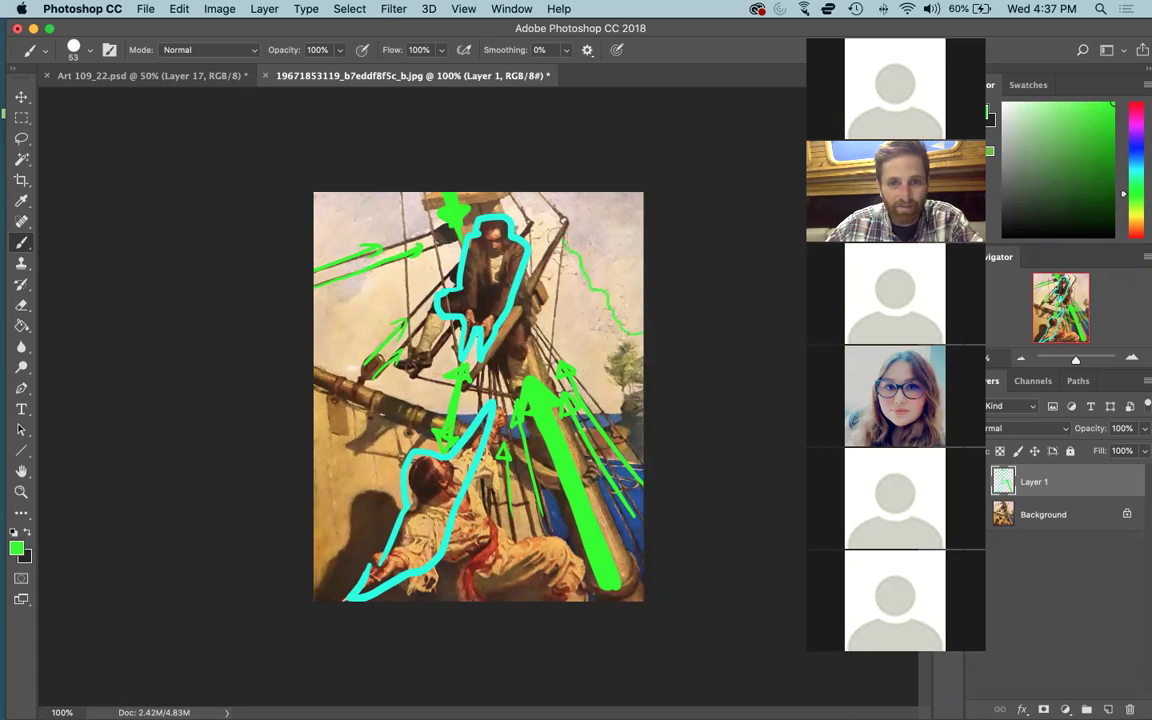
pyautogui.moveTo(549, 240); pyautogui.dragTo(540, 242)
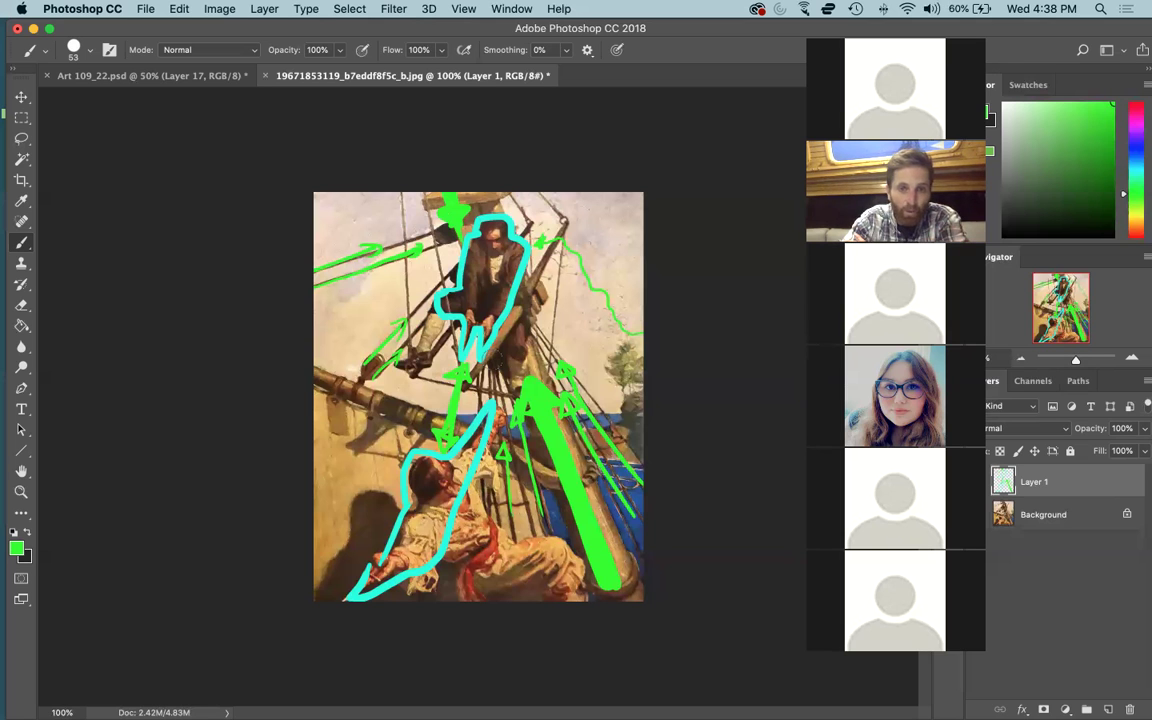
# - Open Screen Shot 2018-10-05 at 7.14.46 PM.png from the Leading Lines folder in Photoshop
pyautogui.hotkey('ctrl', 'Up')
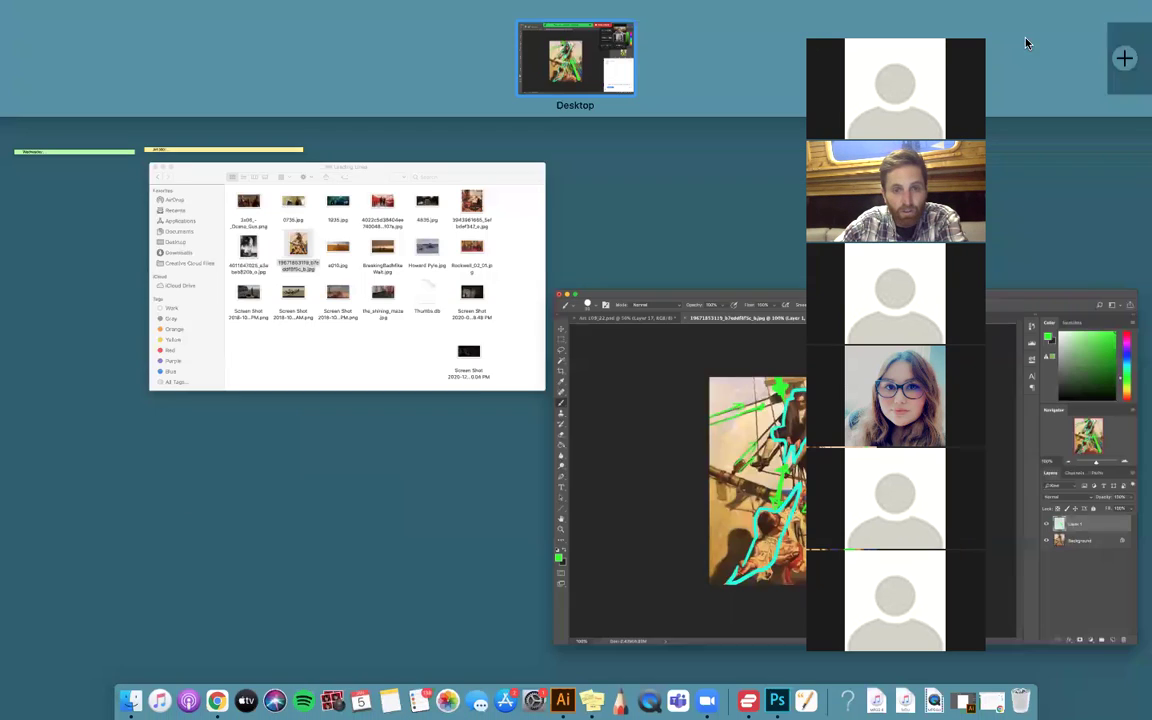
pyautogui.click(200, 249)
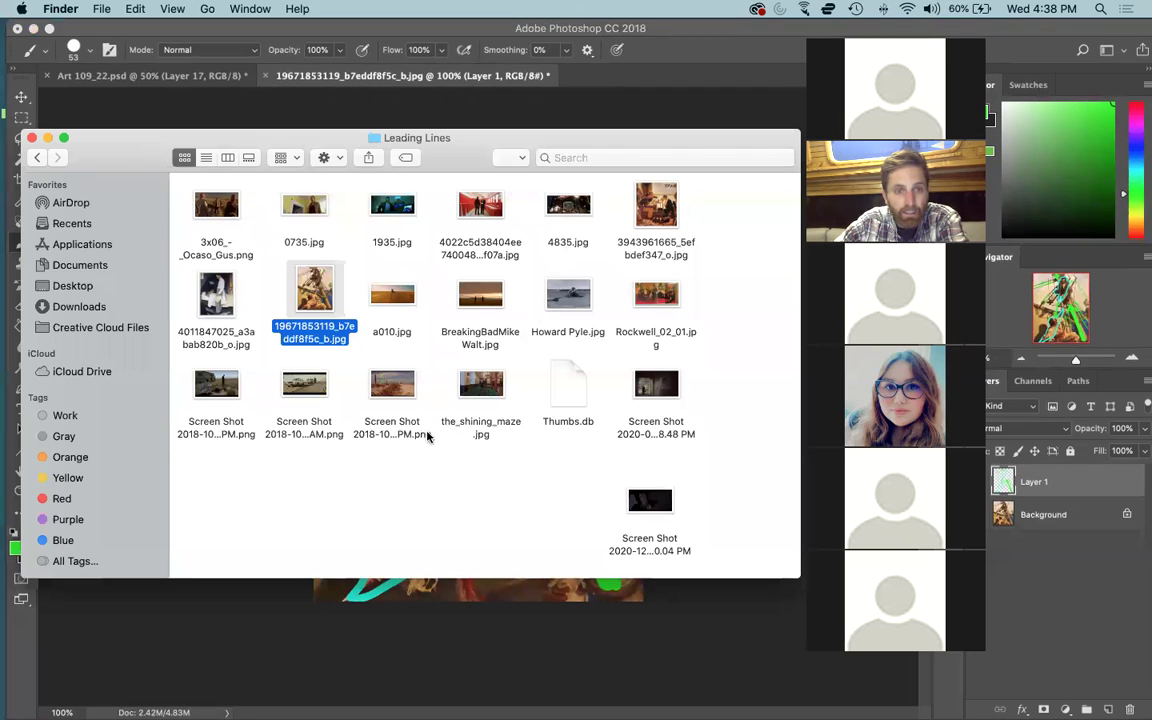
pyautogui.moveTo(205, 385); pyautogui.dragTo(777, 693)
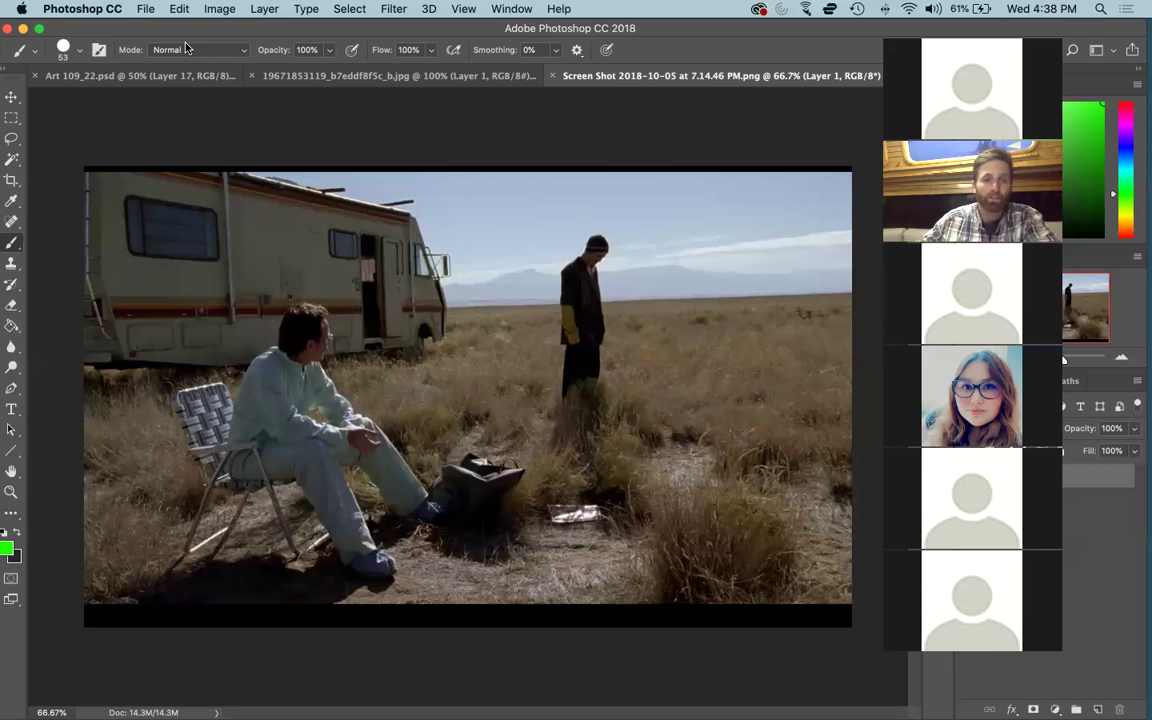
# - Number the seated man 1 and the standing man 2 in green, and undo both marks
pyautogui.moveTo(292, 268); pyautogui.dragTo(294, 285)
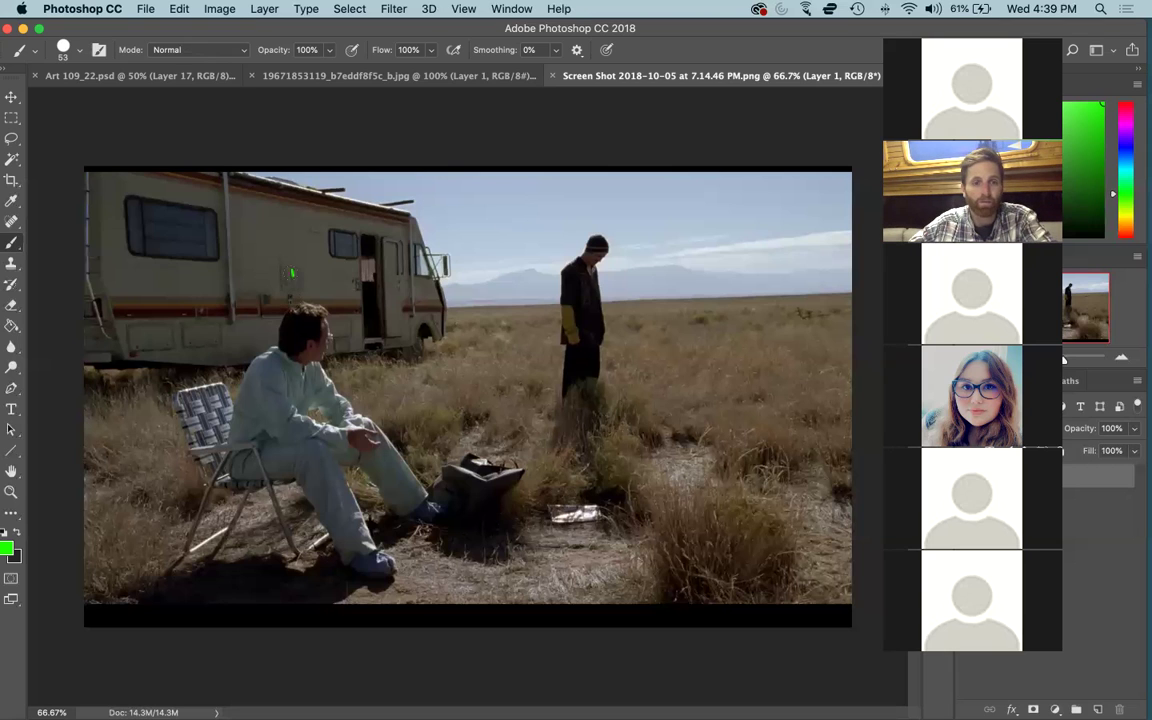
pyautogui.moveTo(547, 224); pyautogui.dragTo(563, 236)
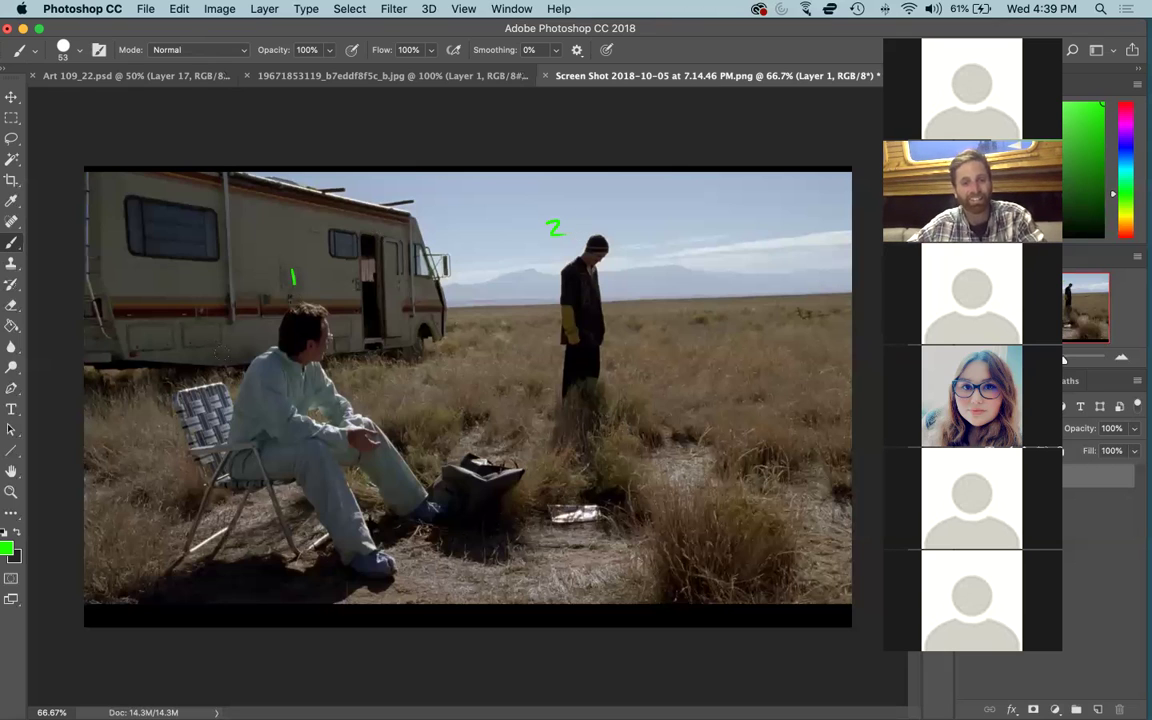
pyautogui.press('super+alt+z')
pyautogui.press('super+alt+z')
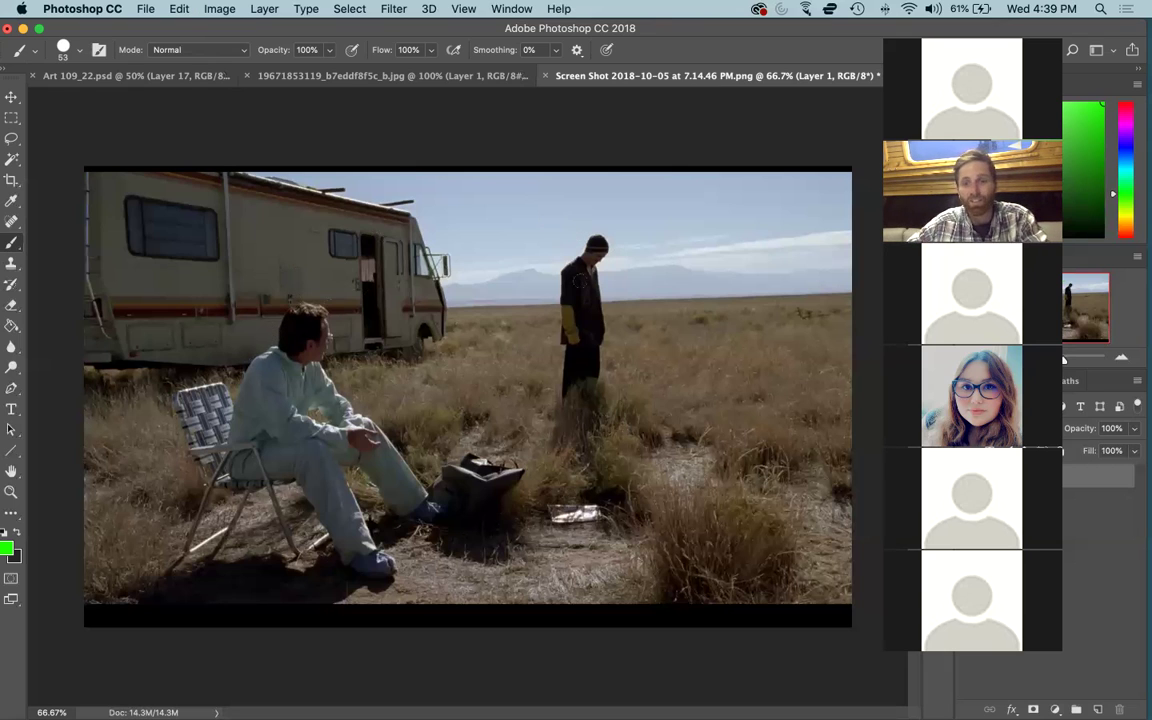
# - Paint the standing man as a solid black silhouette, and try a black arc around him before undoing it
pyautogui.press('d')
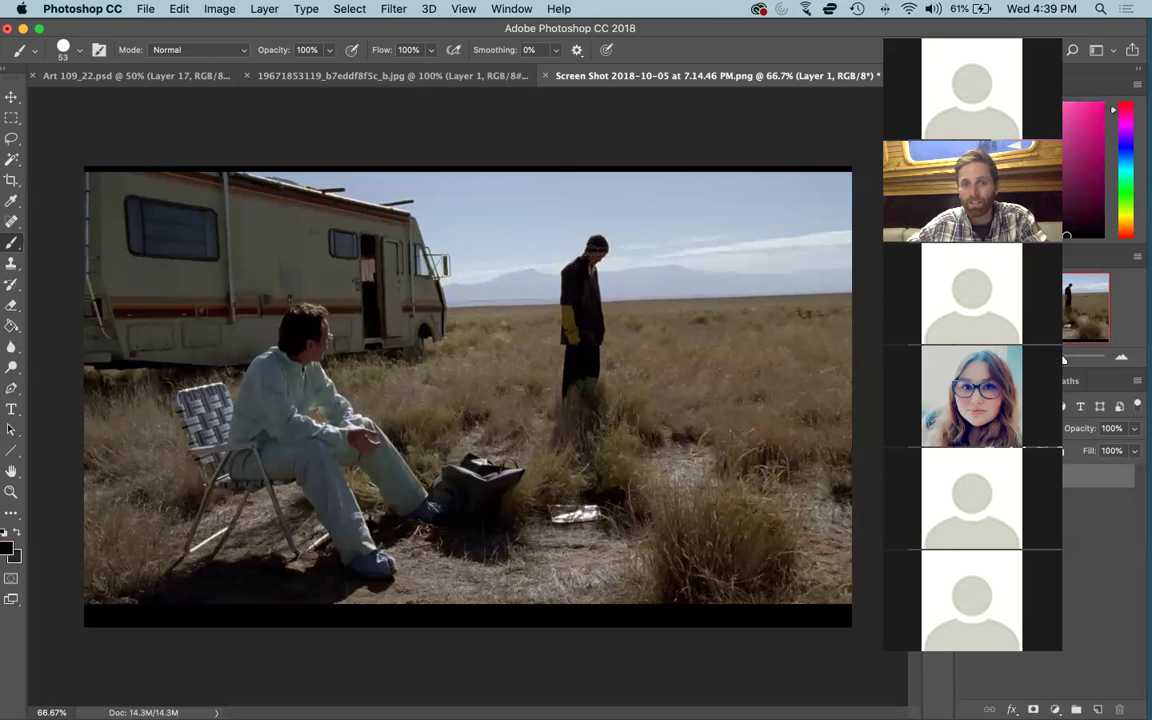
pyautogui.moveTo(570, 308); pyautogui.dragTo(570, 336)
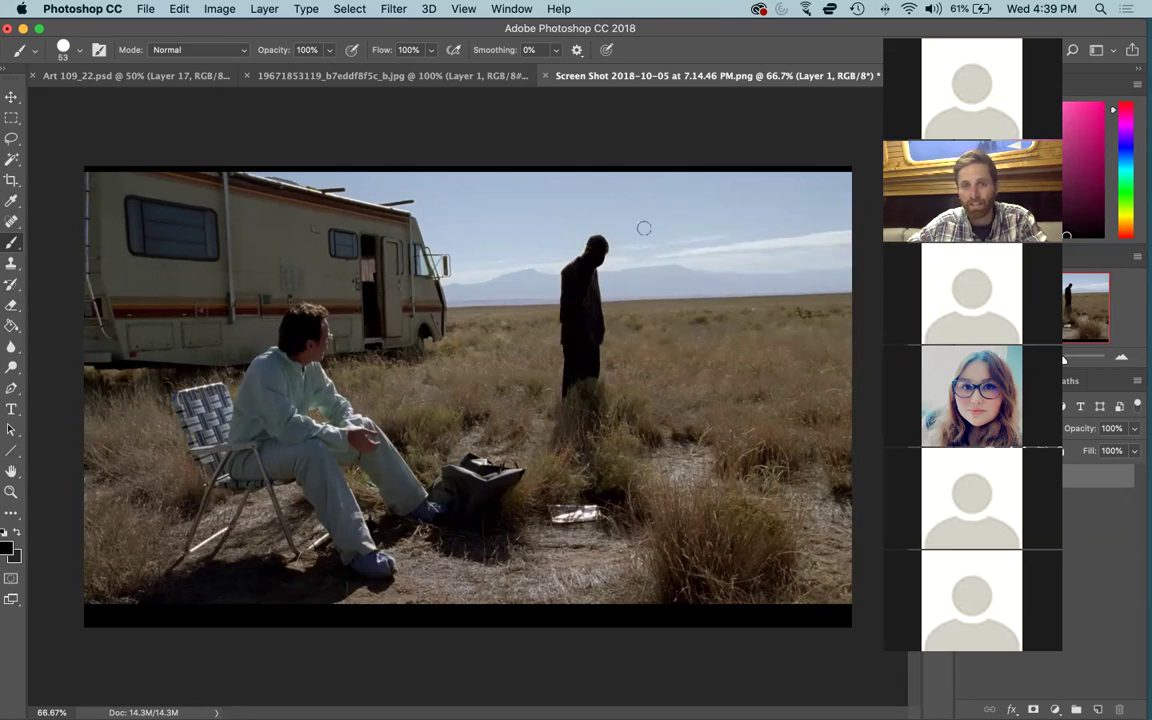
pyautogui.moveTo(506, 302)
pyautogui.mouseDown()
pyautogui.moveTo(668, 298)
pyautogui.moveTo(640, 200)
pyautogui.moveTo(660, 300)
pyautogui.mouseUp()
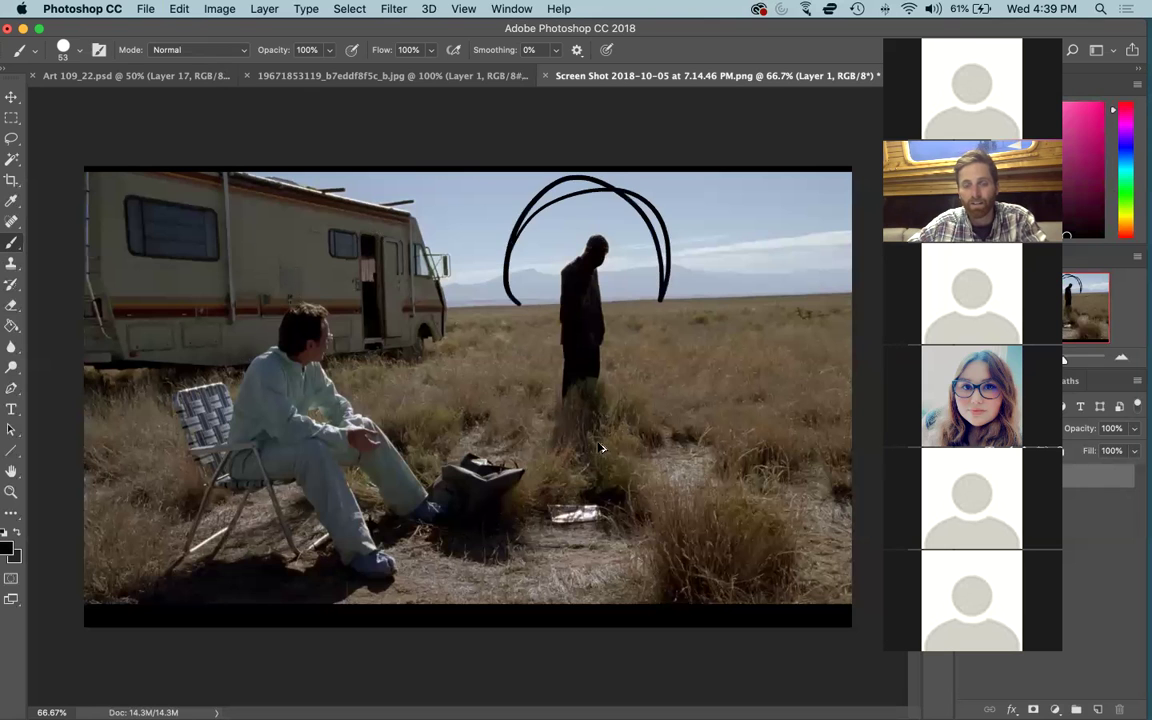
pyautogui.press('super+z')
# - Choose a bright turquoise brush colour and outline the standing man's silhouette with it
pyautogui.moveTo(201, 33); pyautogui.dragTo(14, 96)
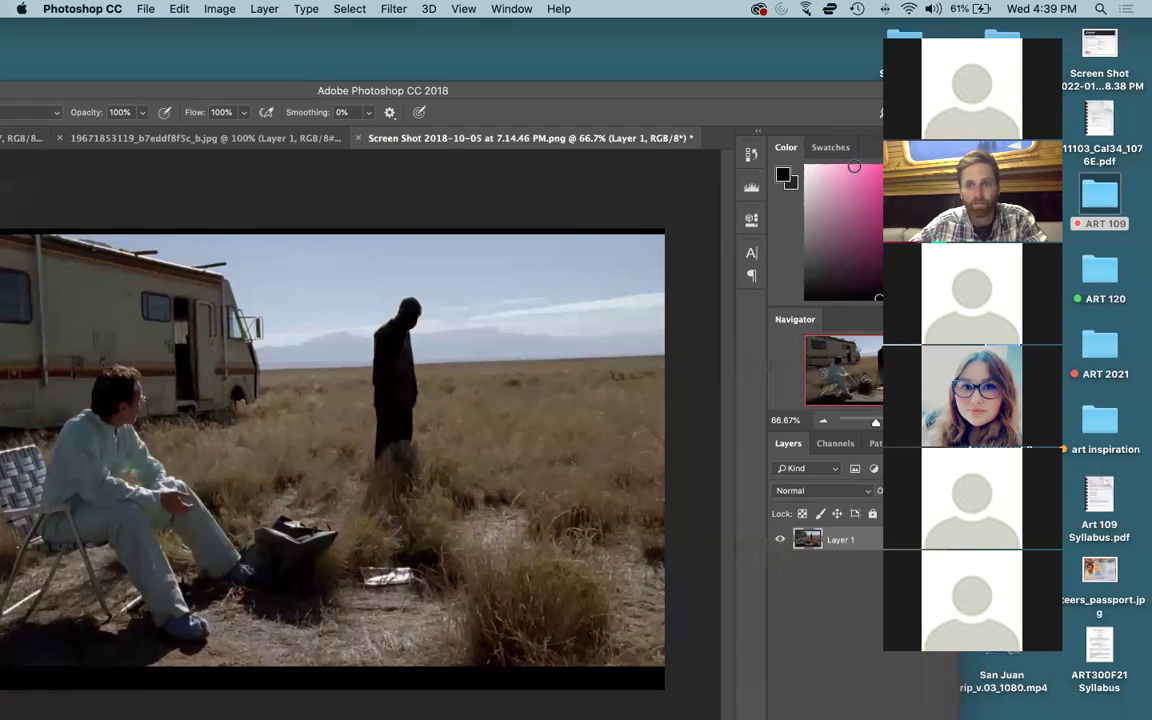
pyautogui.moveTo(120, 90); pyautogui.dragTo(19, 86)
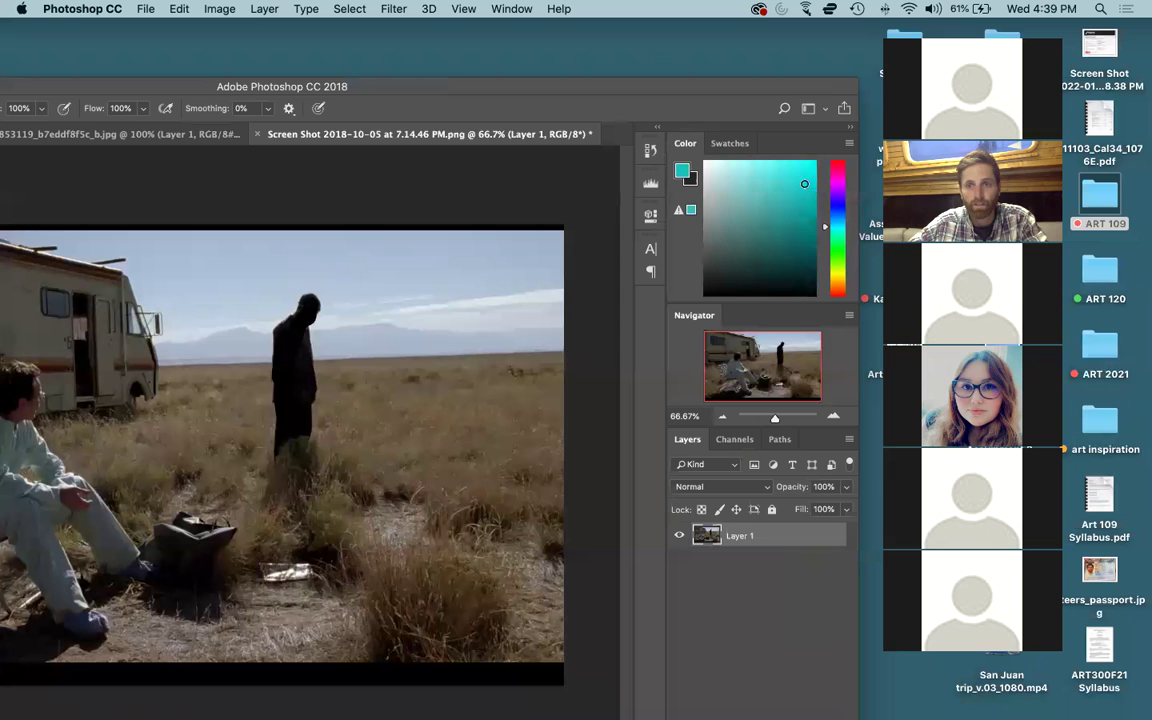
pyautogui.moveTo(340, 80); pyautogui.dragTo(396, 64)
pyautogui.moveTo(331, 345)
pyautogui.mouseDown()
pyautogui.moveTo(331, 428)
pyautogui.moveTo(333, 285)
pyautogui.moveTo(358, 270)
pyautogui.moveTo(372, 300)
pyautogui.moveTo(377, 405)
pyautogui.moveTo(333, 428)
pyautogui.mouseUp()
pyautogui.moveTo(174, 75); pyautogui.dragTo(371, 47)
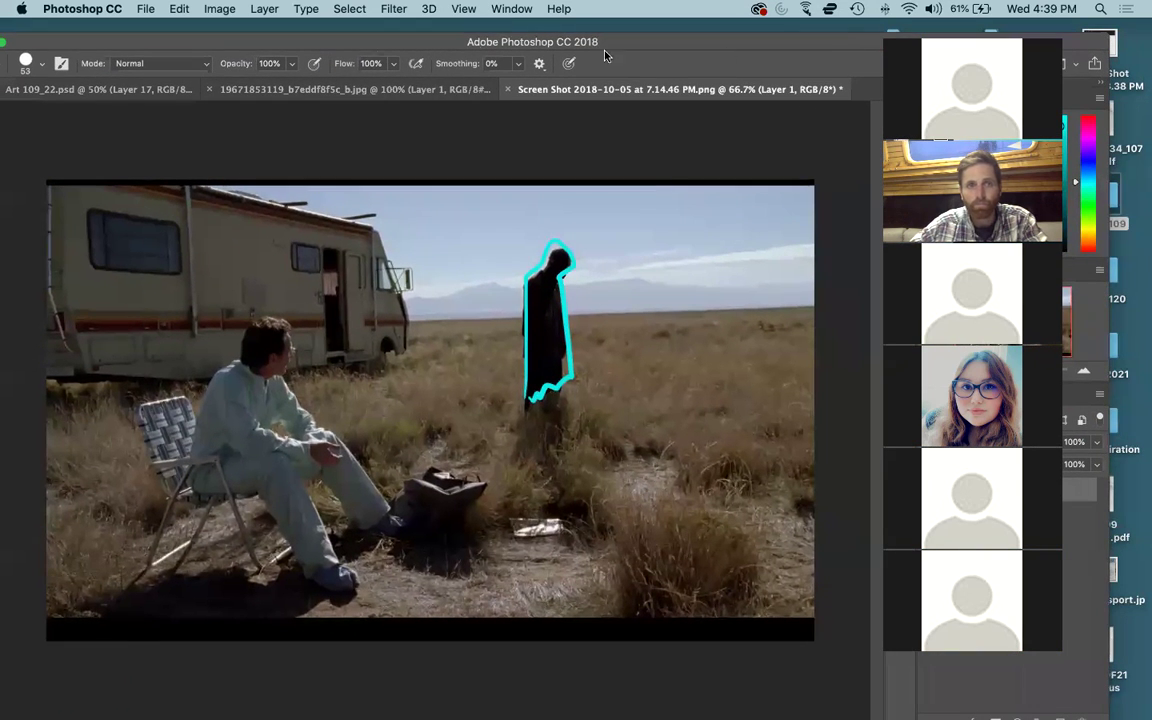
# - Choose bright green as the brush colour and draw a dashed arrow from the seated man's eyes to the standing man
pyautogui.moveTo(548, 50); pyautogui.dragTo(331, 77)
pyautogui.click(870, 230)
pyautogui.moveTo(870, 230); pyautogui.dragTo(870, 239)
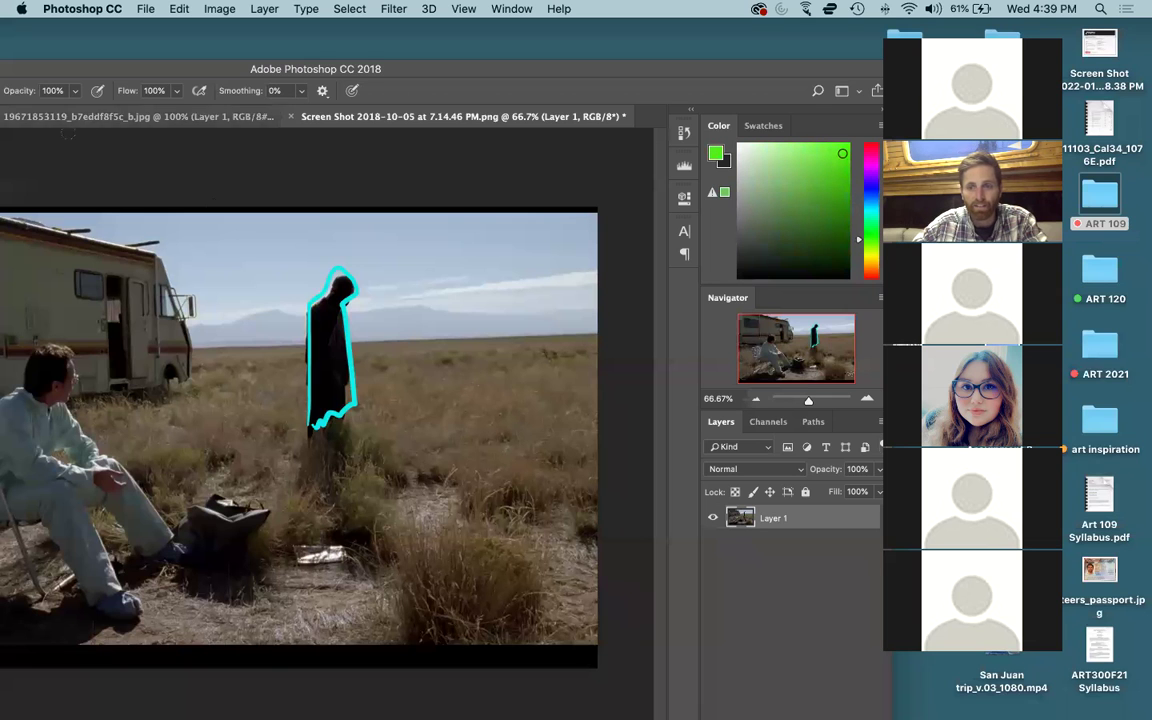
pyautogui.moveTo(68, 72); pyautogui.dragTo(326, 31)
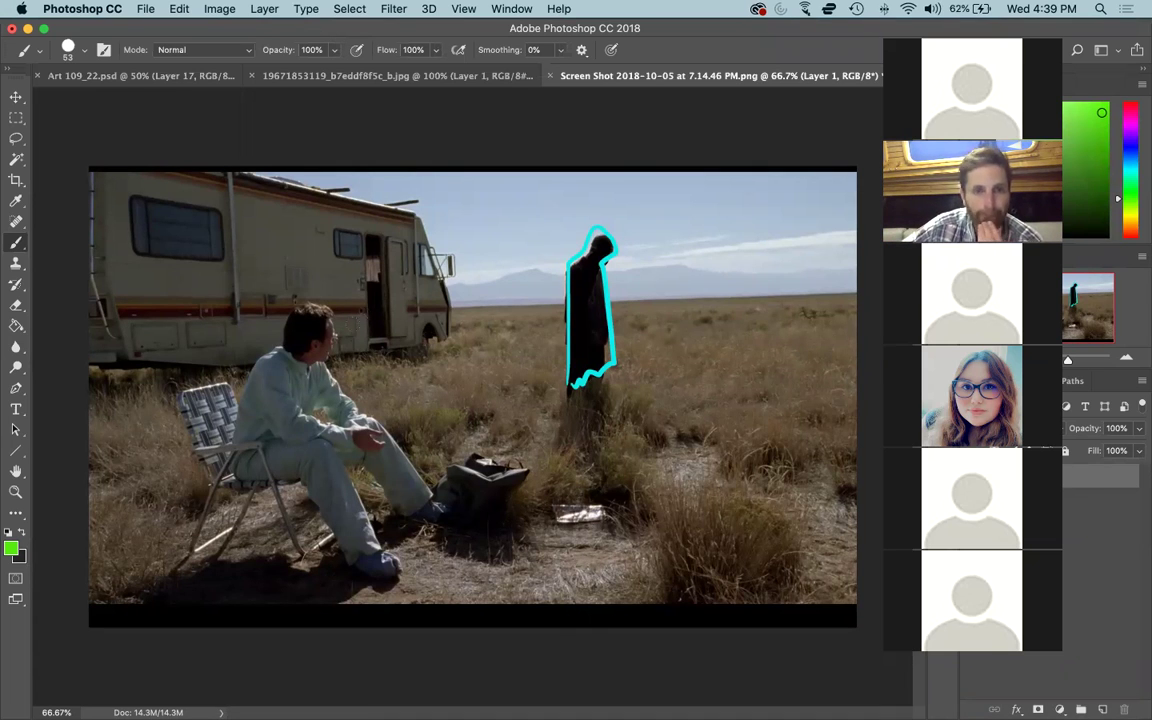
pyautogui.moveTo(350, 331)
pyautogui.mouseDown()
pyautogui.moveTo(552, 270)
pyautogui.moveTo(540, 266)
pyautogui.moveTo(548, 285)
pyautogui.mouseUp()
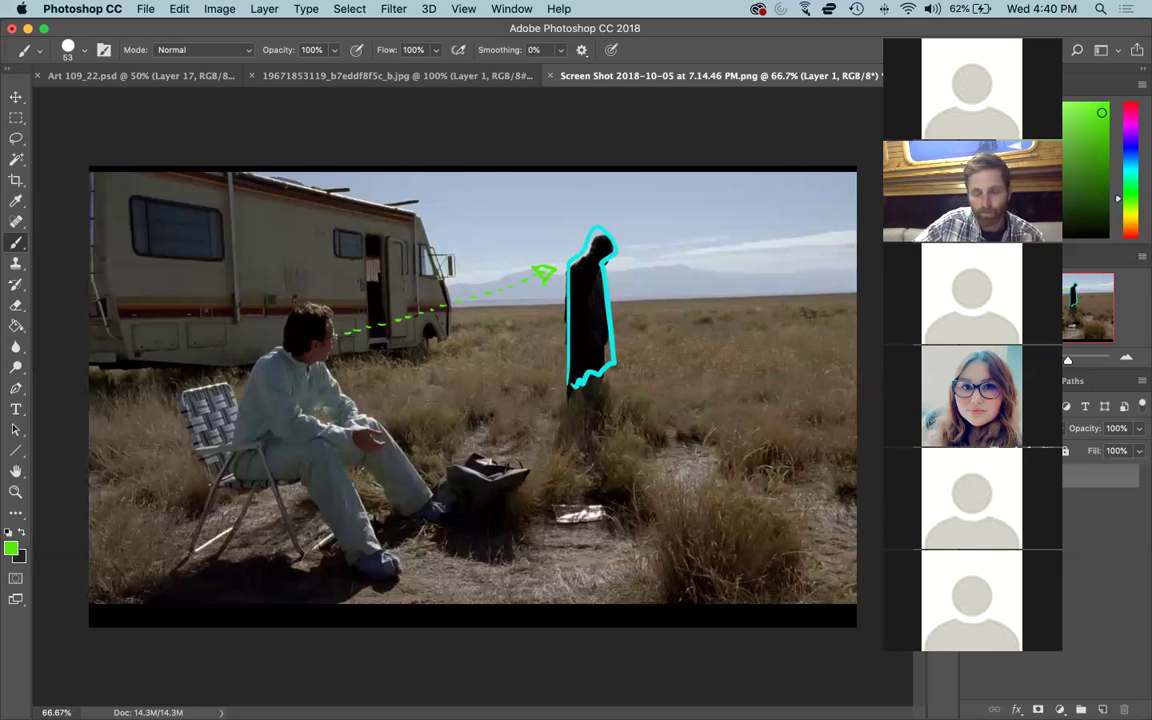
# - Draw green leading-line arrows along the camper's roof and base, the winding ground path and the cloud edge, aimed towards the standing man
pyautogui.moveTo(255, 180); pyautogui.dragTo(462, 224)
pyautogui.moveTo(345, 353); pyautogui.dragTo(448, 349)
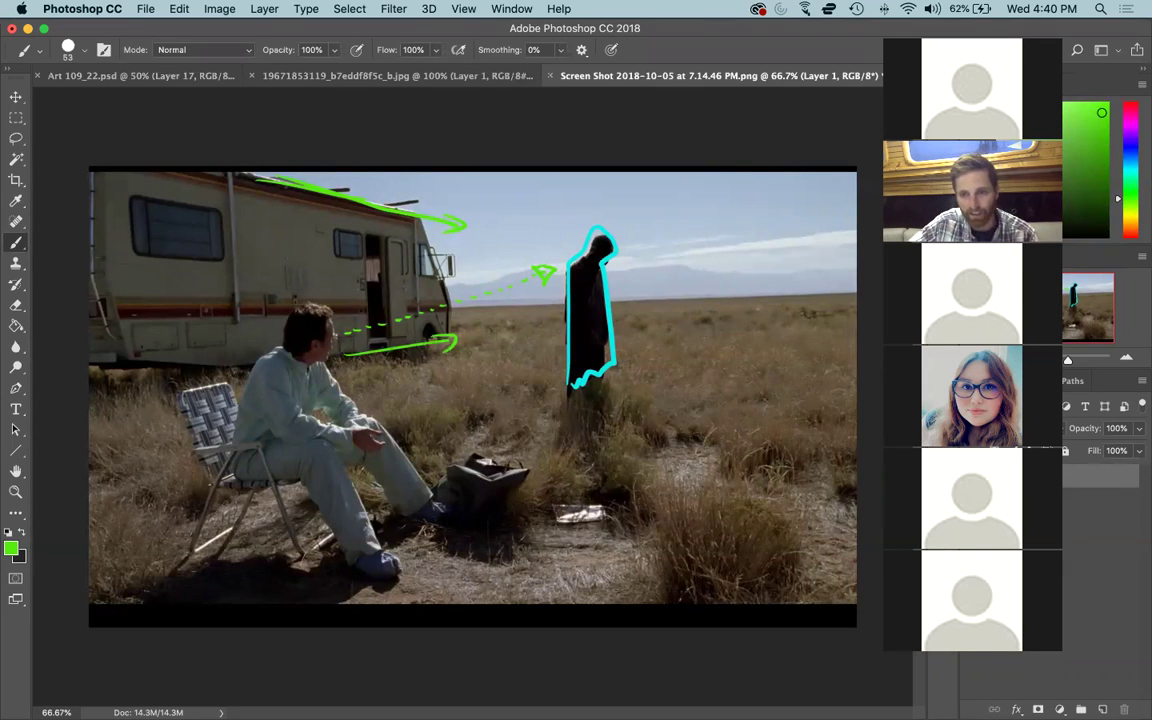
pyautogui.moveTo(855, 552)
pyautogui.mouseDown()
pyautogui.moveTo(814, 496)
pyautogui.moveTo(704, 472)
pyautogui.moveTo(690, 446)
pyautogui.moveTo(662, 436)
pyautogui.moveTo(700, 438)
pyautogui.moveTo(662, 450)
pyautogui.mouseUp()
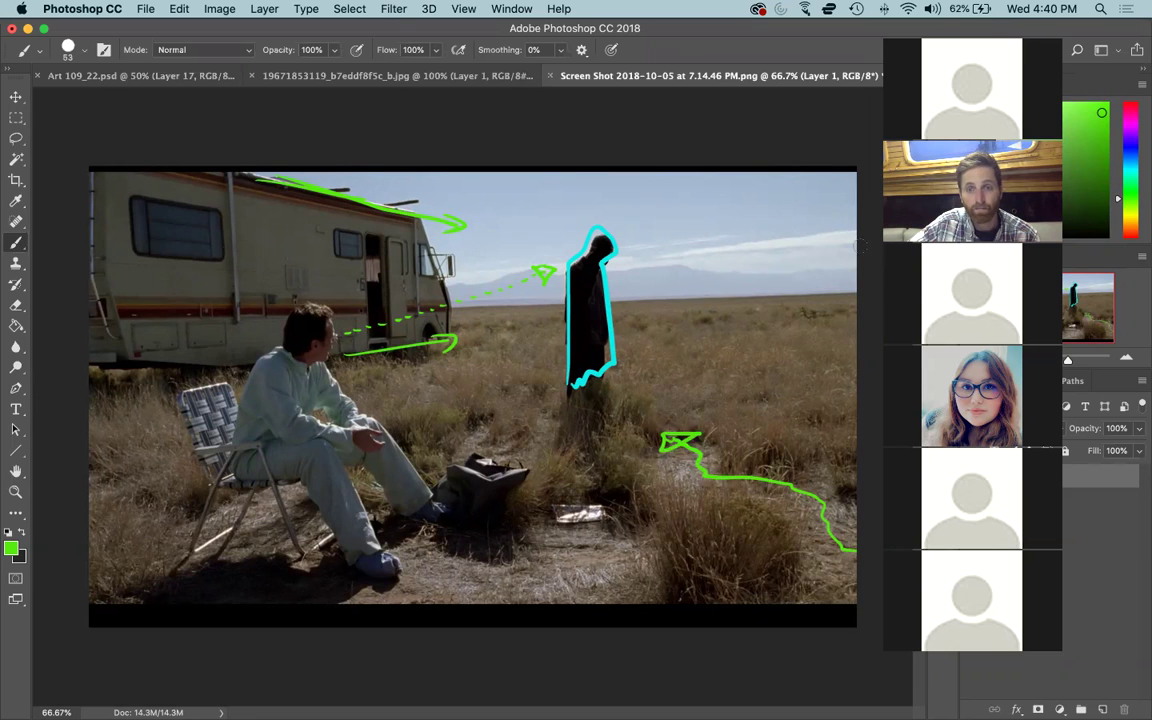
pyautogui.moveTo(863, 232)
pyautogui.mouseDown()
pyautogui.moveTo(661, 259)
pyautogui.moveTo(689, 268)
pyautogui.mouseUp()
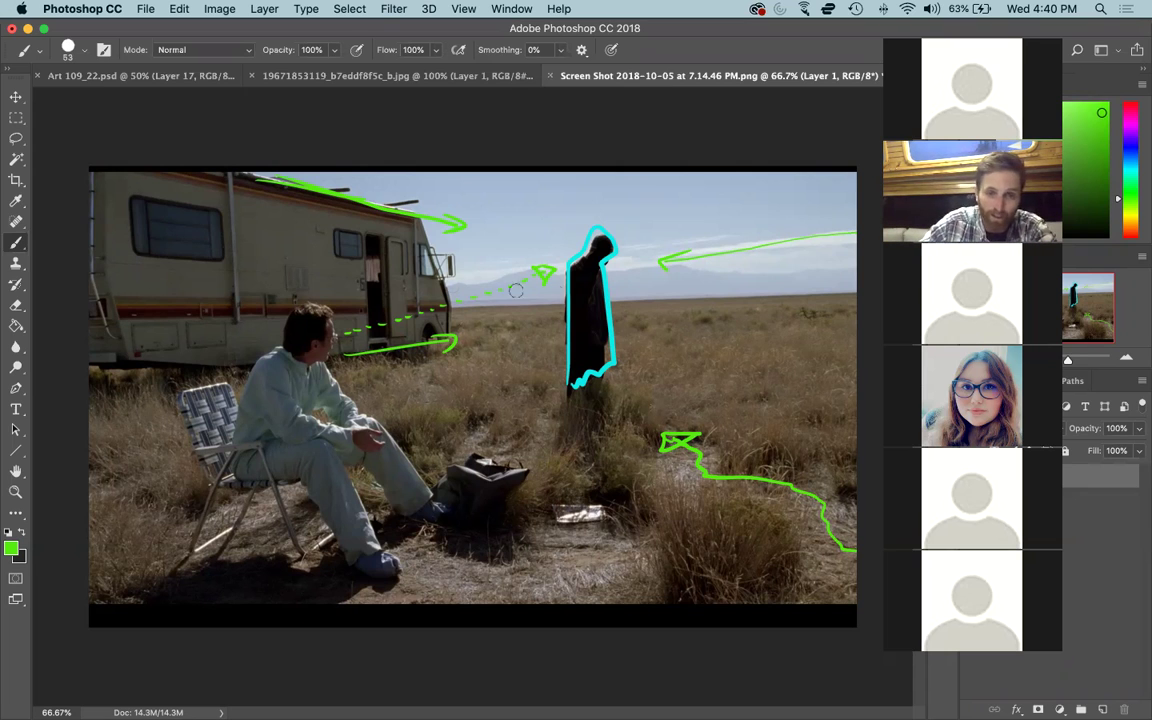
# - Add green arrows along the mountain ridges and the horizon on both sides of the standing man
pyautogui.moveTo(460, 270); pyautogui.dragTo(548, 254)
pyautogui.moveTo(849, 266)
pyautogui.mouseDown()
pyautogui.moveTo(692, 269)
pyautogui.moveTo(707, 262)
pyautogui.mouseUp()
pyautogui.moveTo(849, 296); pyautogui.dragTo(670, 296)
pyautogui.moveTo(468, 304); pyautogui.dragTo(516, 309)
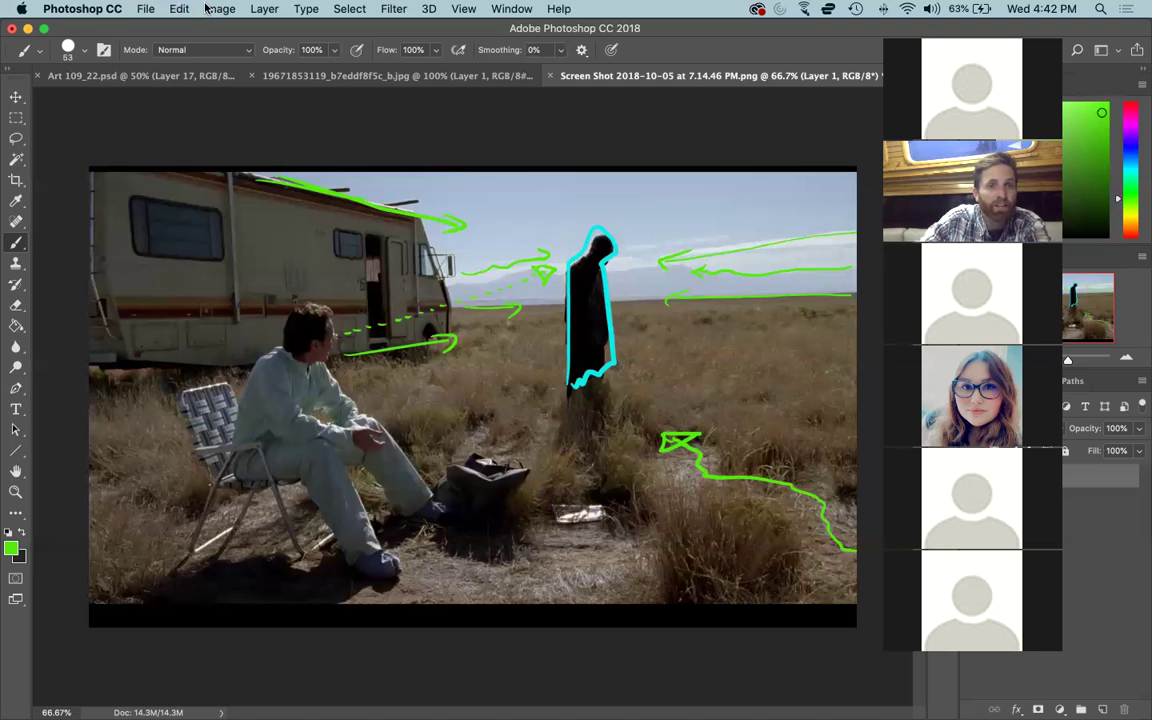
pyautogui.moveTo(123, 28); pyautogui.dragTo(3, 75)
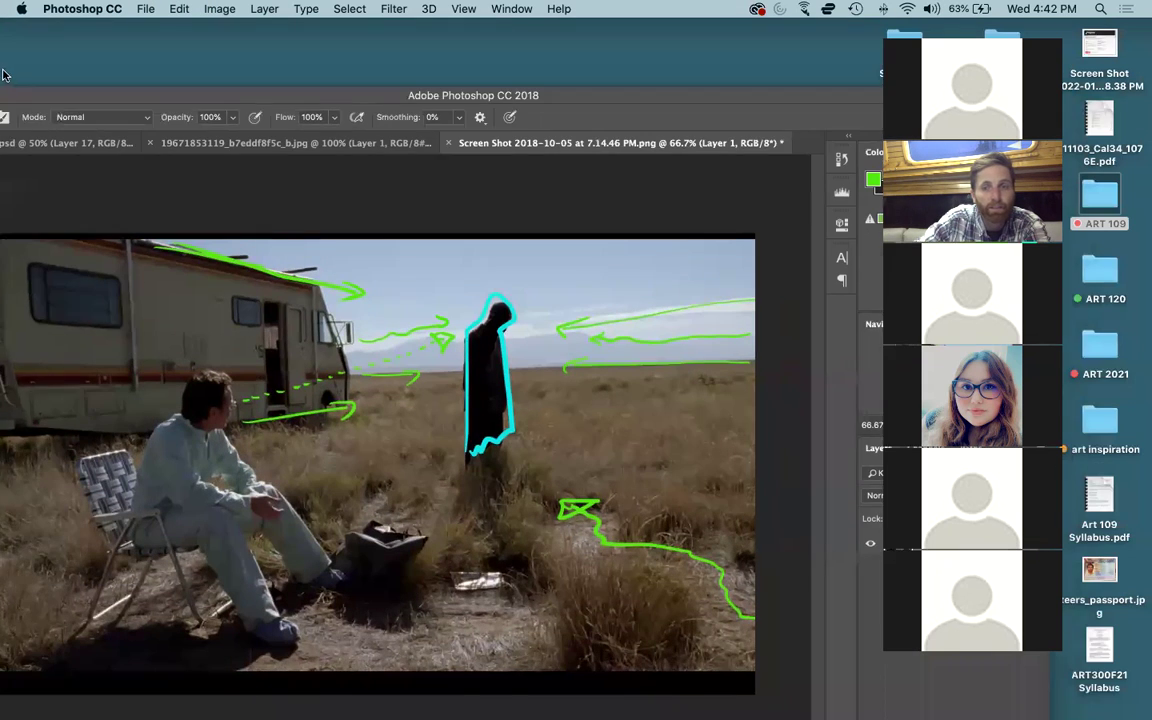
pyautogui.click(210, 9)
pyautogui.moveTo(296, 52)
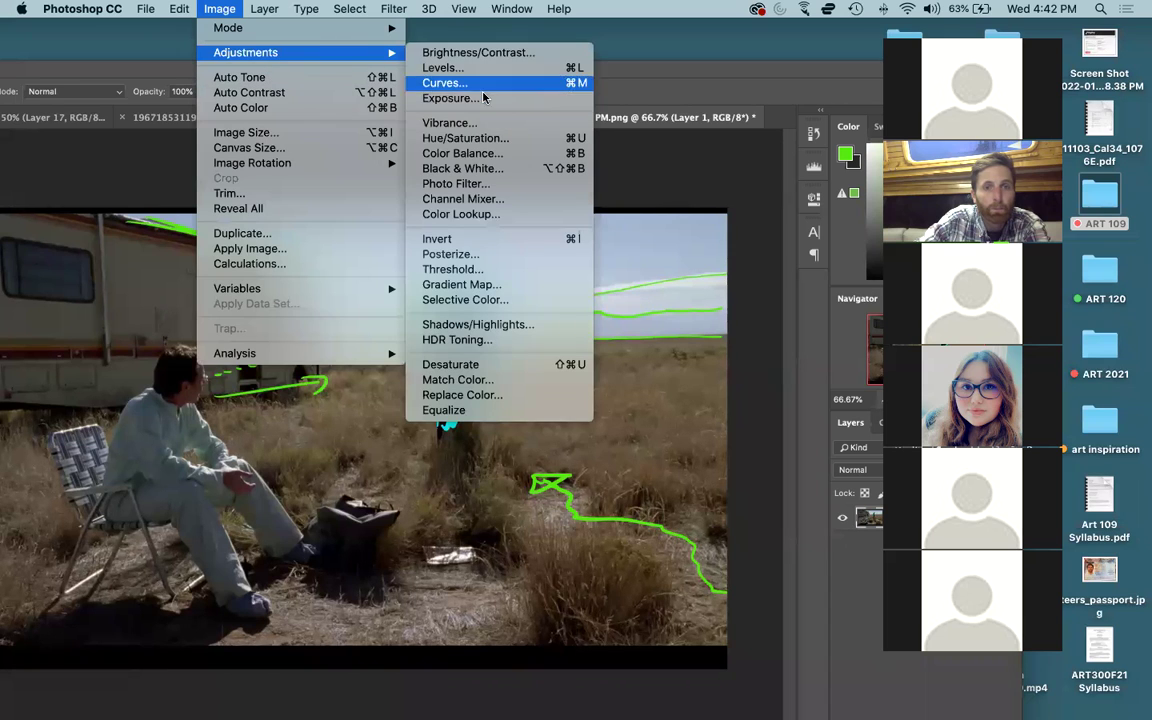
pyautogui.click(510, 148)
pyautogui.moveTo(858, 509); pyautogui.dragTo(748, 516)
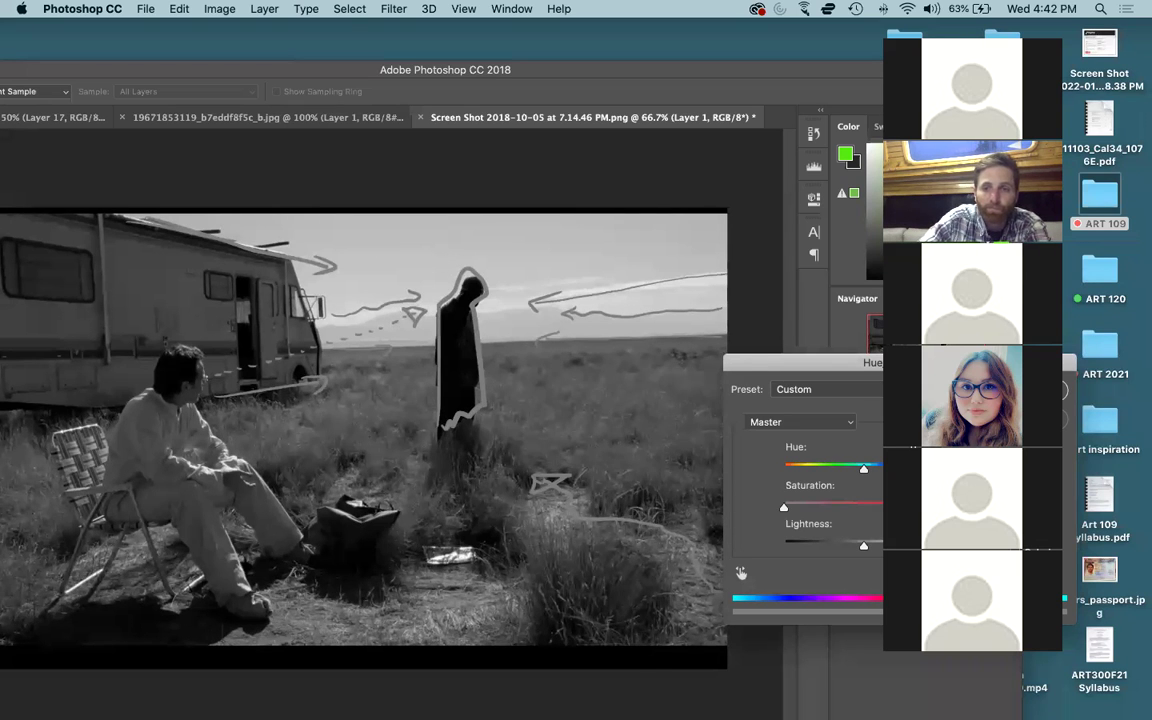
pyautogui.moveTo(900, 362); pyautogui.dragTo(607, 313)
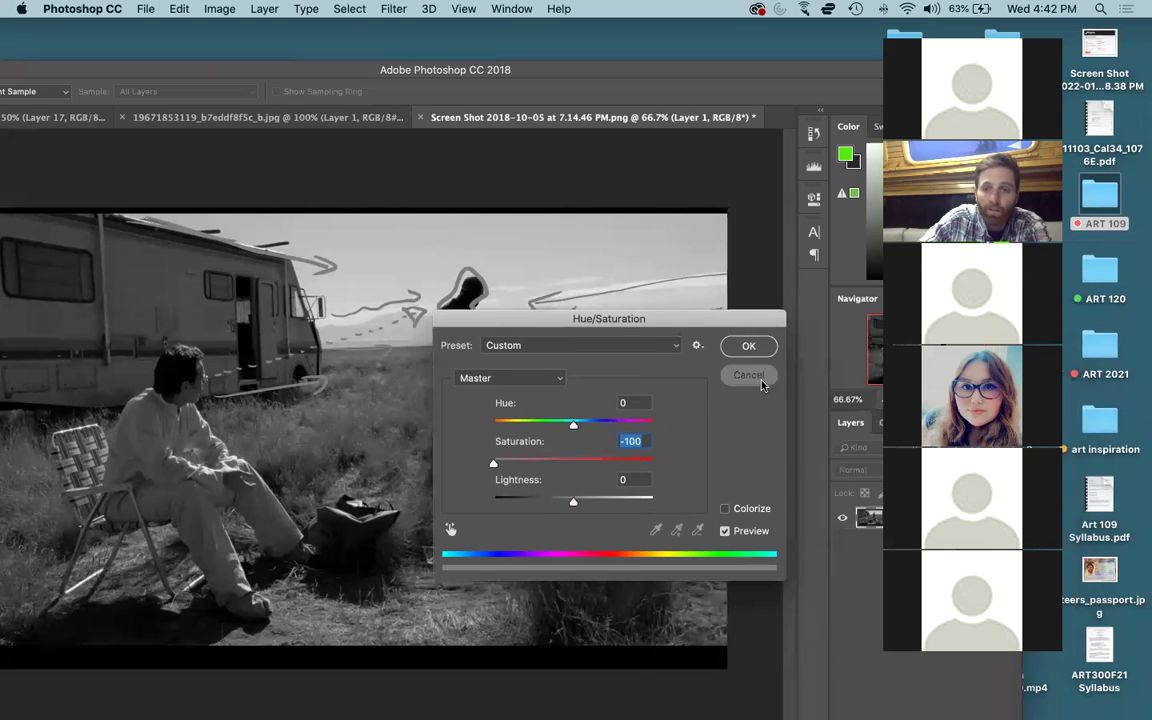
pyautogui.click(751, 373)
pyautogui.press('super+z')
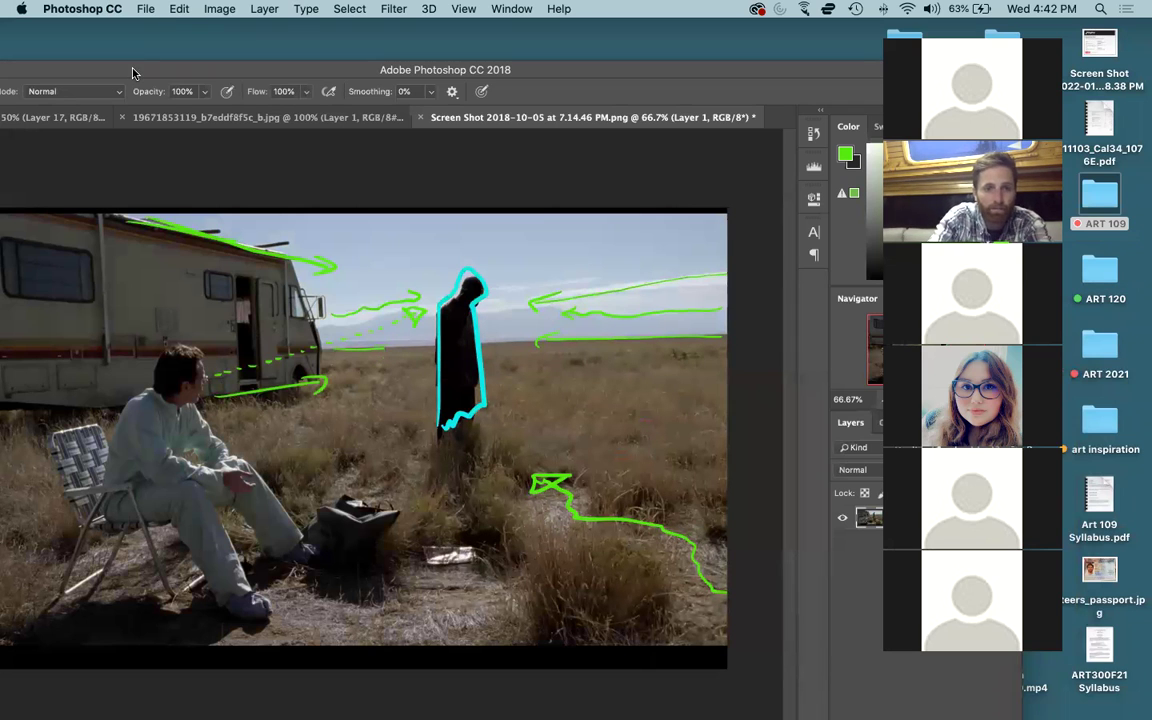
# - Fully desaturate the annotated film still with Hue/Saturation to show its values, and undo the adjustment
pyautogui.click(210, 9)
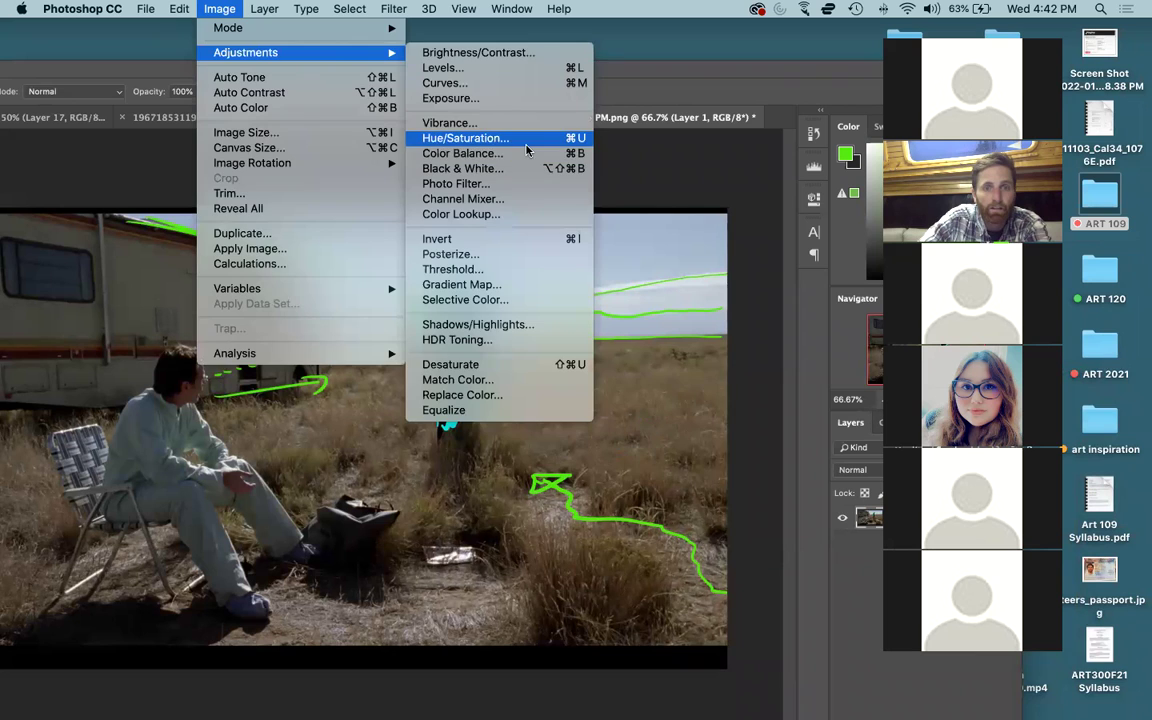
pyautogui.click(475, 138)
pyautogui.moveTo(573, 463); pyautogui.dragTo(470, 467)
pyautogui.click(750, 348)
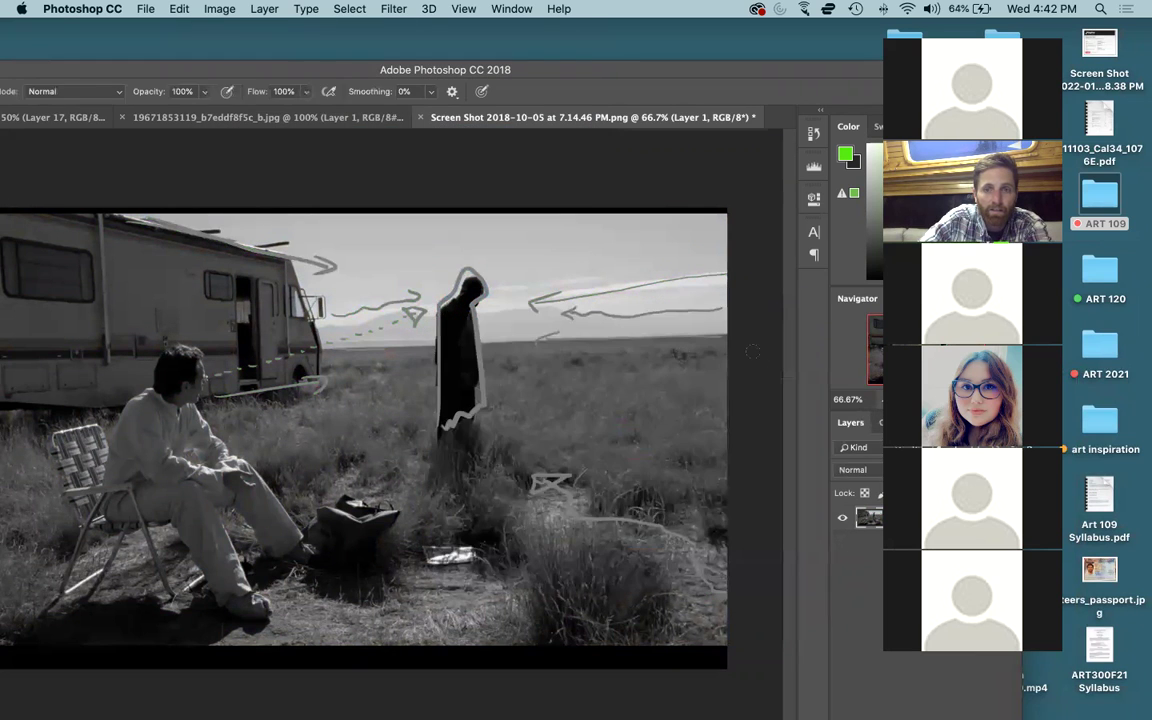
pyautogui.doubleClick(130, 69)
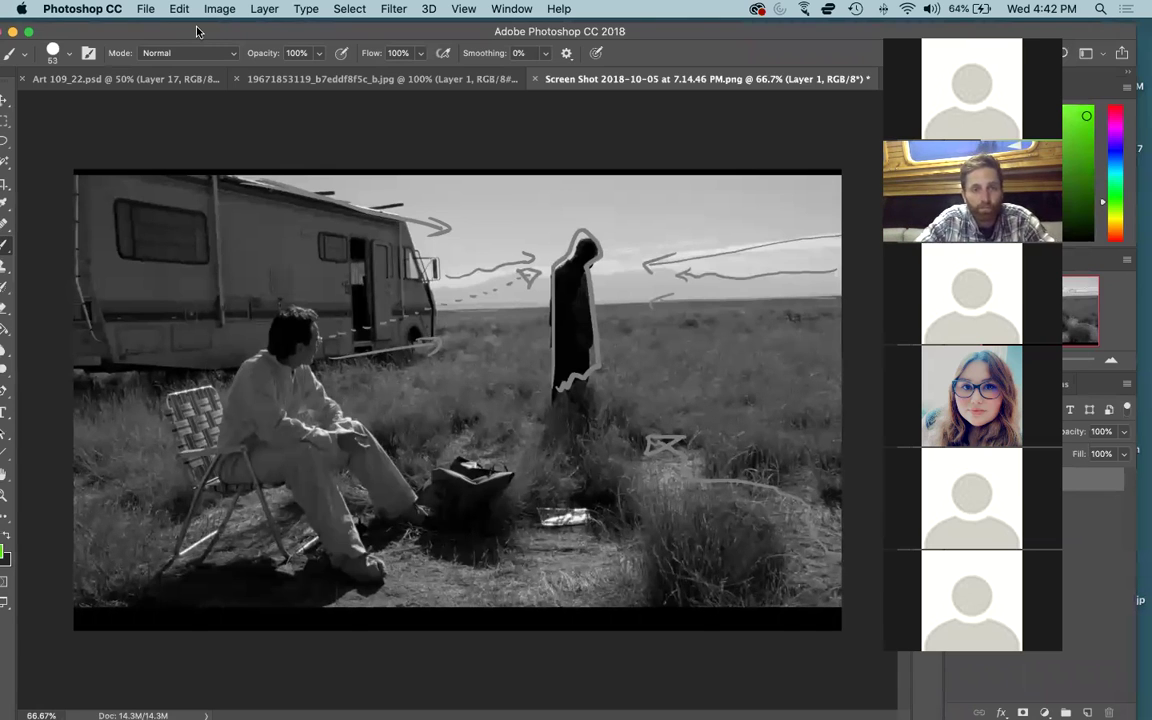
pyautogui.press('super+z')
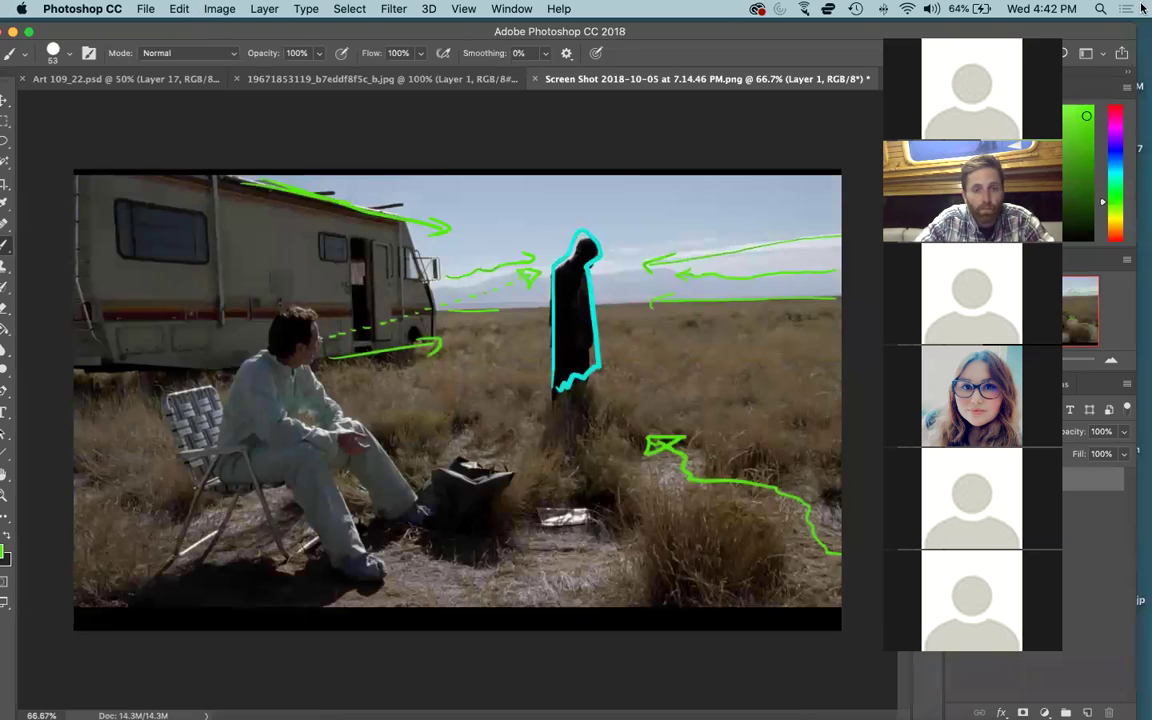
# - Open 4022c5d38404ee740048b26c0486f07a.jpg from the Leading Lines folder in Photoshop
pyautogui.moveTo(1143, 8)
pyautogui.click(289, 320)
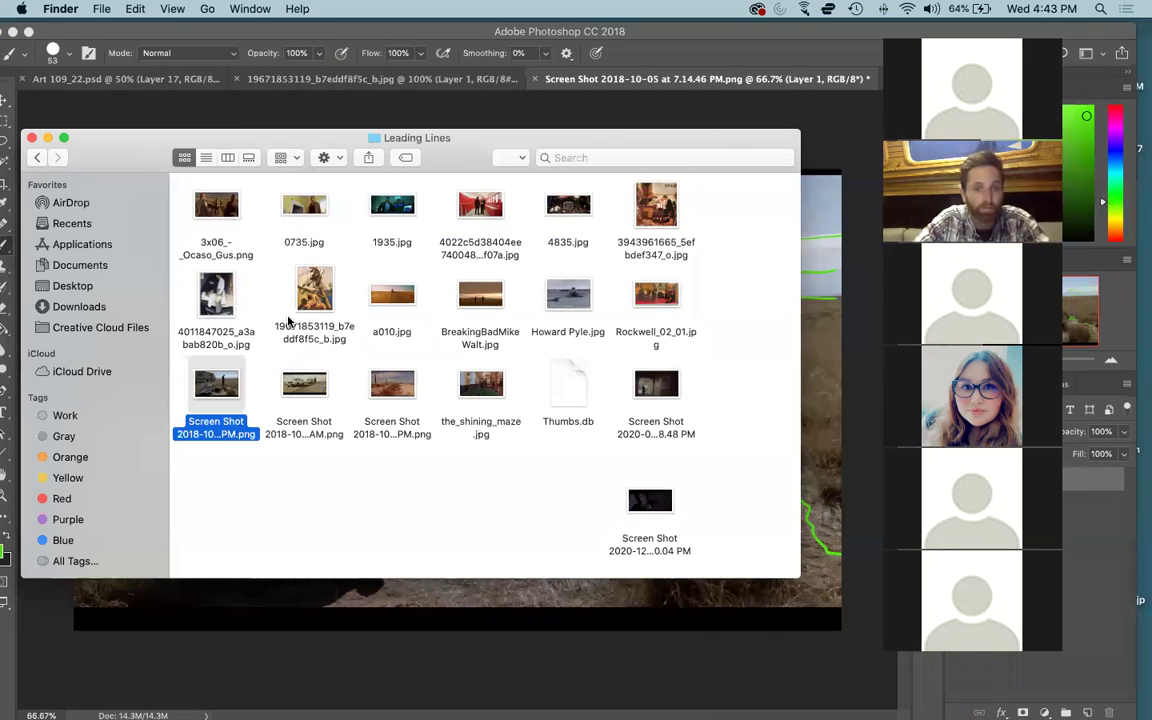
pyautogui.click(488, 204)
pyautogui.moveTo(488, 204); pyautogui.dragTo(788, 704)
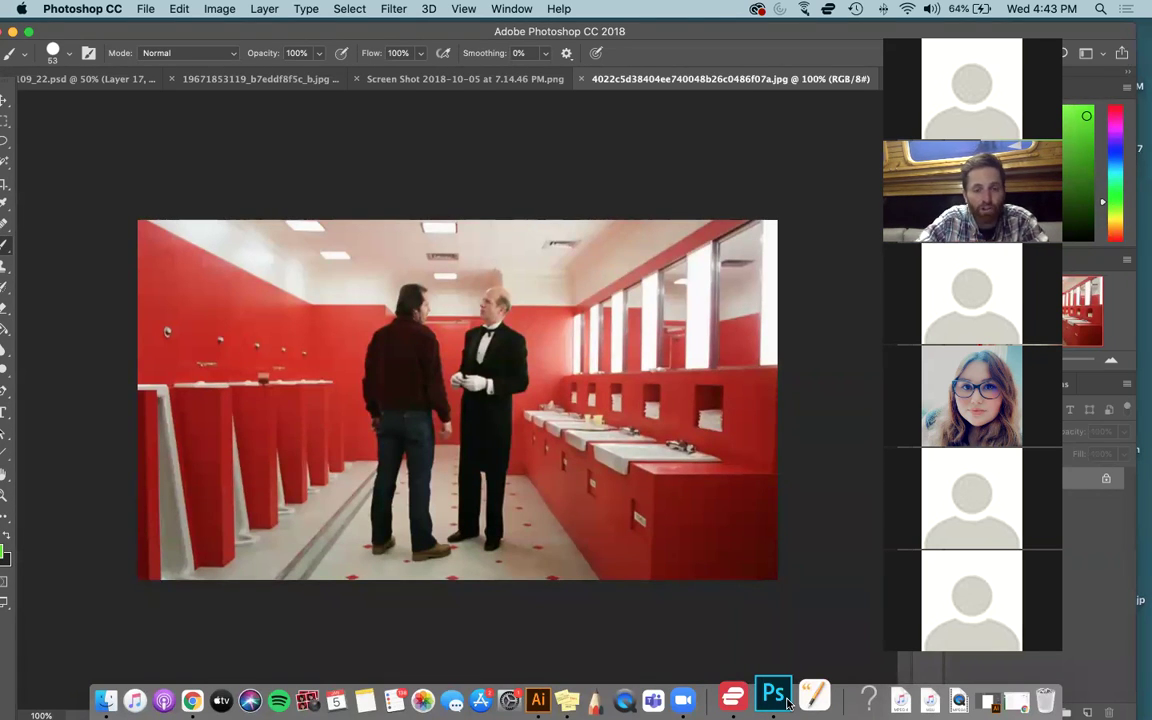
pyautogui.hotkey('ctrl', 'Up')
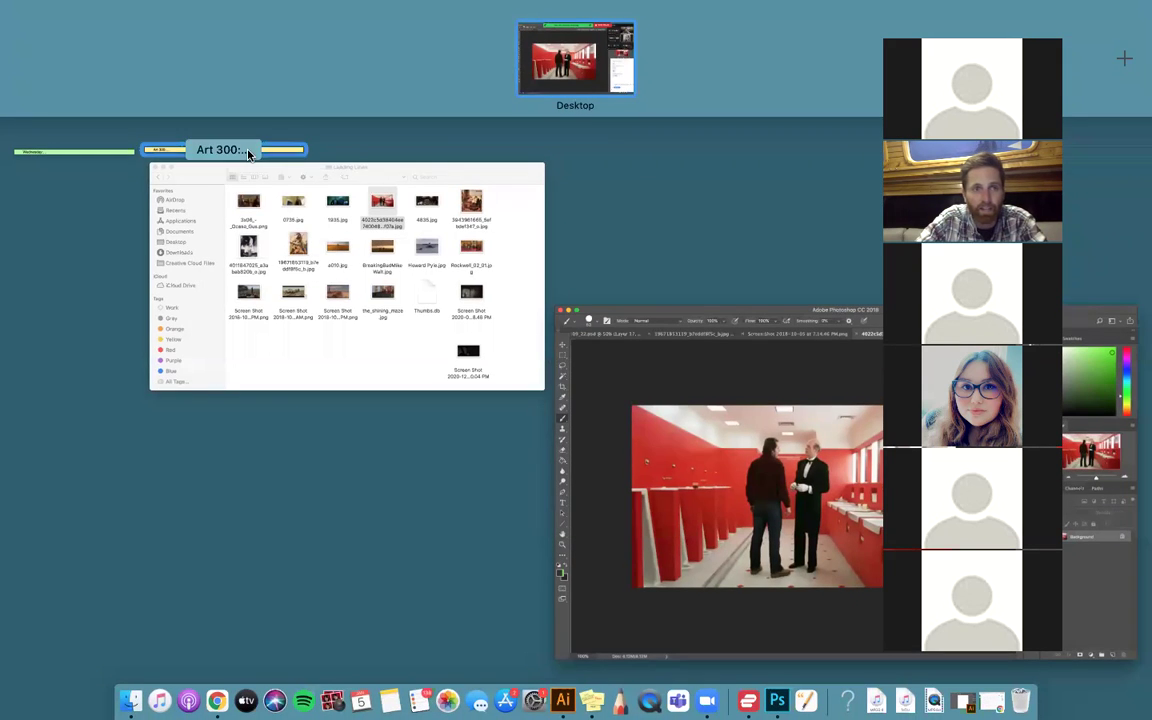
pyautogui.click(594, 379)
# - Outline the two men's heads and upper bodies as one turquoise-green shape, and draw a double-headed arrow between their faces
pyautogui.moveTo(200, 25); pyautogui.dragTo(5, 78)
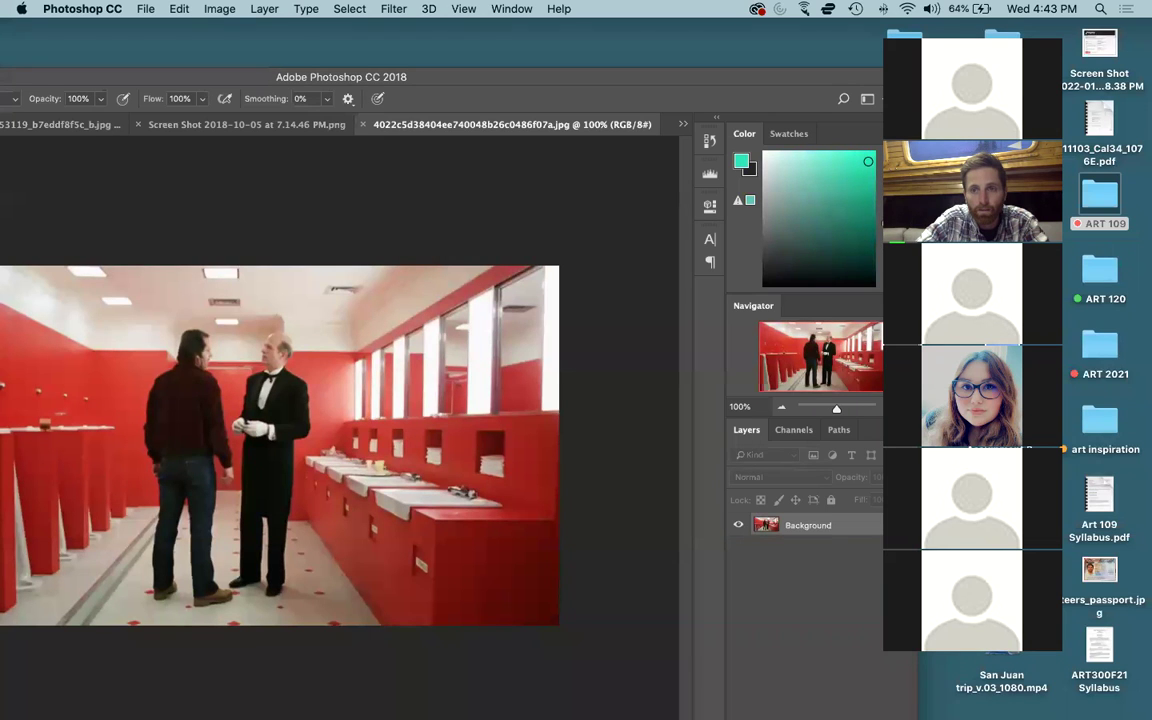
pyautogui.moveTo(214, 82); pyautogui.dragTo(370, 52)
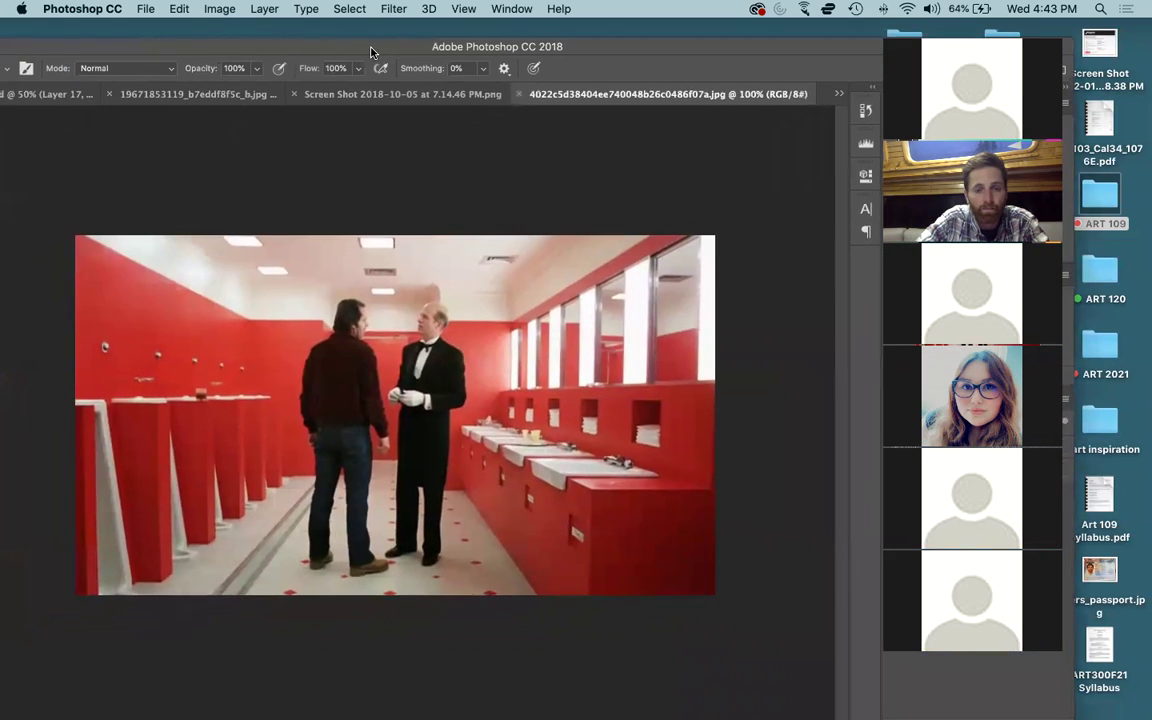
pyautogui.moveTo(327, 338)
pyautogui.mouseDown()
pyautogui.moveTo(337, 293)
pyautogui.moveTo(371, 299)
pyautogui.moveTo(373, 336)
pyautogui.moveTo(409, 336)
pyautogui.moveTo(416, 312)
pyautogui.moveTo(438, 299)
pyautogui.moveTo(465, 386)
pyautogui.moveTo(300, 384)
pyautogui.moveTo(328, 298)
pyautogui.mouseUp()
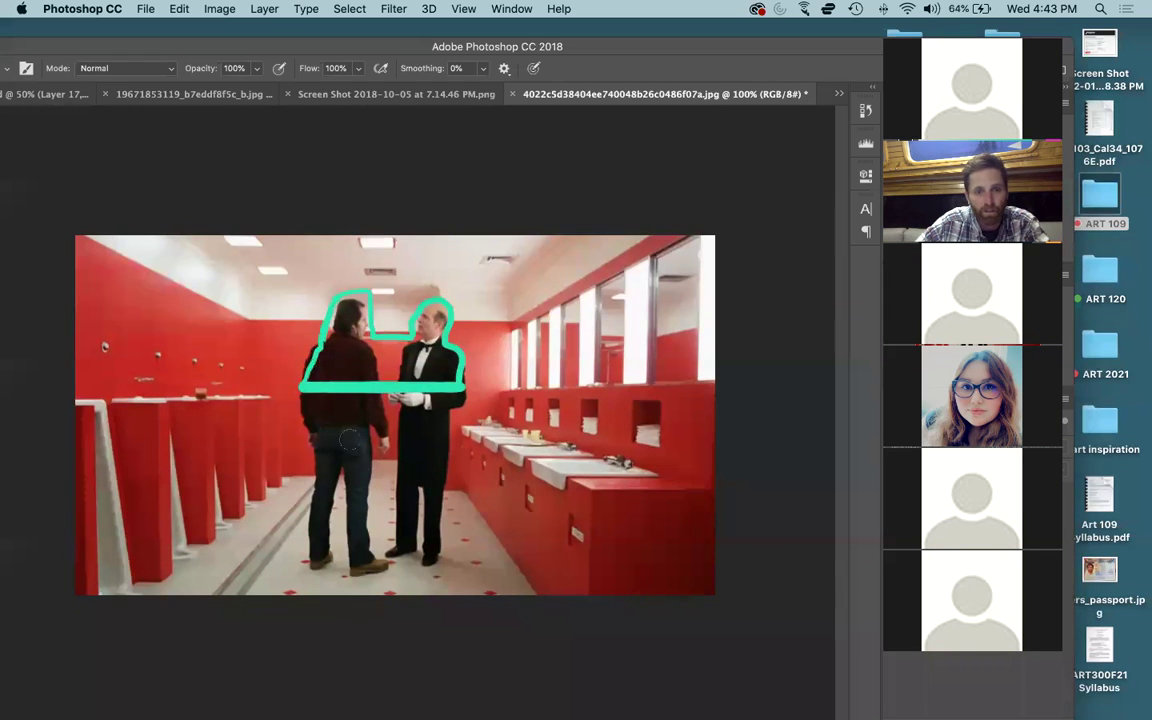
pyautogui.moveTo(357, 490); pyautogui.dragTo(354, 494)
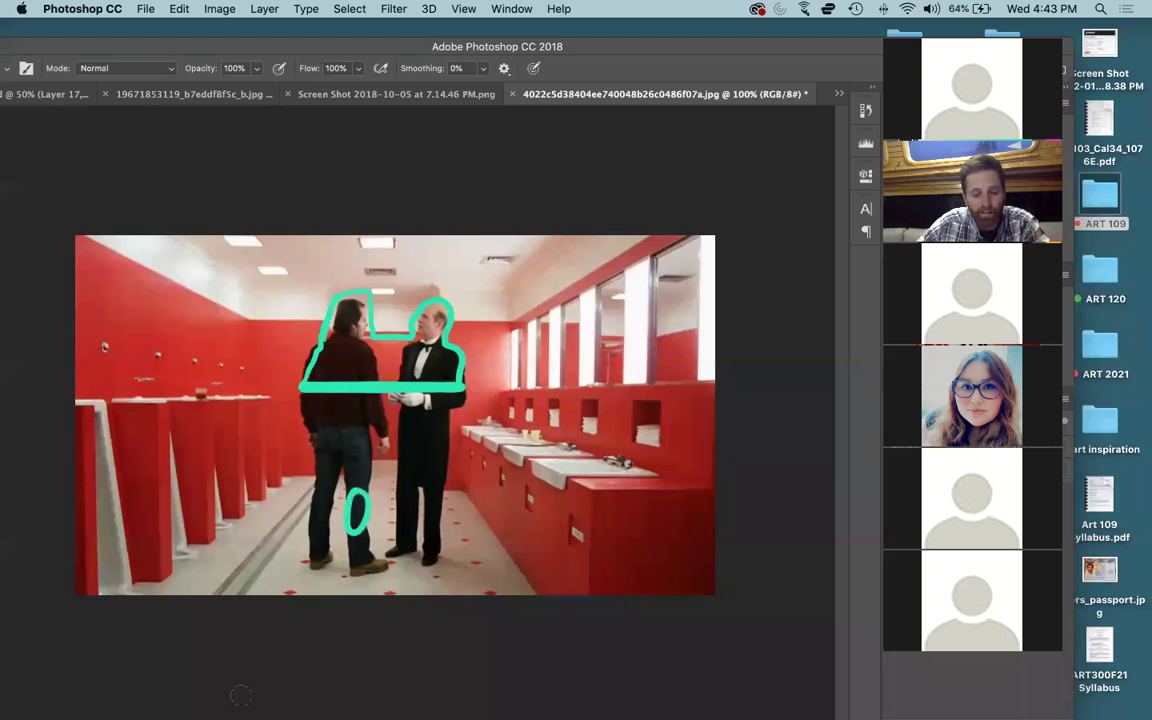
pyautogui.press('super+z')
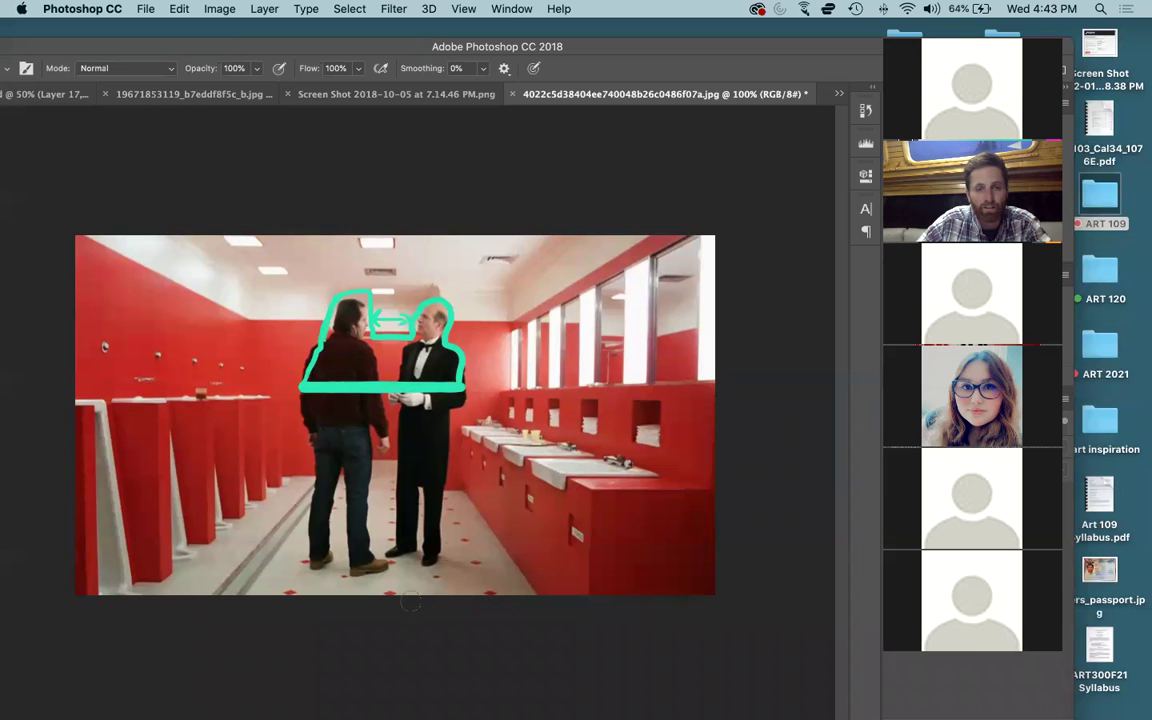
# - Switch the brush to bright green and draw leading lines along the mirror tops, upper walls and ceiling towards the two men
pyautogui.moveTo(205, 47); pyautogui.dragTo(1, 78)
pyautogui.moveTo(229, 77); pyautogui.dragTo(526, 19)
pyautogui.moveTo(722, 226); pyautogui.dragTo(559, 294)
pyautogui.moveTo(616, 218); pyautogui.dragTo(561, 269)
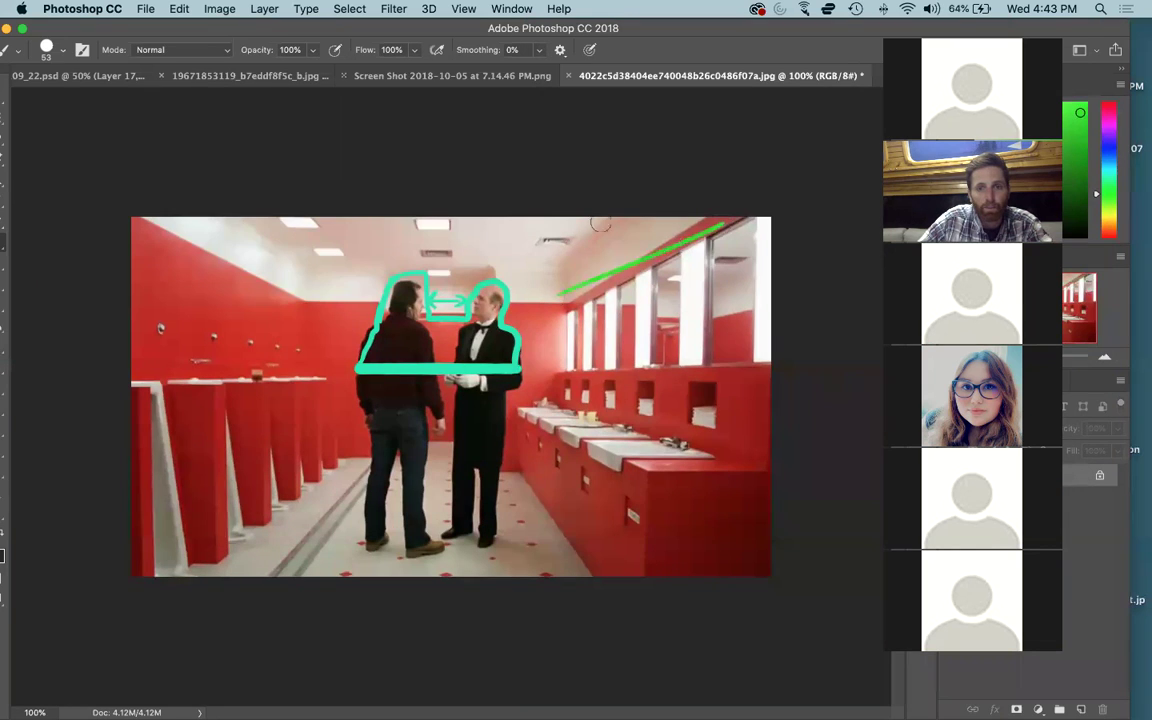
pyautogui.moveTo(136, 227); pyautogui.dragTo(266, 292)
pyautogui.moveTo(229, 218); pyautogui.dragTo(291, 262)
pyautogui.moveTo(412, 222)
pyautogui.mouseDown()
pyautogui.moveTo(419, 240)
pyautogui.moveTo(471, 242)
pyautogui.mouseUp()
pyautogui.moveTo(511, 221); pyautogui.dragTo(501, 240)
# - Draw green leading-line arrows along the floor edges, sink counter and lower mirror edge towards the two men
pyautogui.moveTo(292, 573); pyautogui.dragTo(345, 488)
pyautogui.moveTo(155, 572); pyautogui.dragTo(278, 506)
pyautogui.moveTo(602, 575)
pyautogui.mouseDown()
pyautogui.moveTo(533, 487)
pyautogui.moveTo(548, 496)
pyautogui.mouseUp()
pyautogui.moveTo(675, 487)
pyautogui.mouseDown()
pyautogui.moveTo(556, 420)
pyautogui.moveTo(550, 432)
pyautogui.mouseUp()
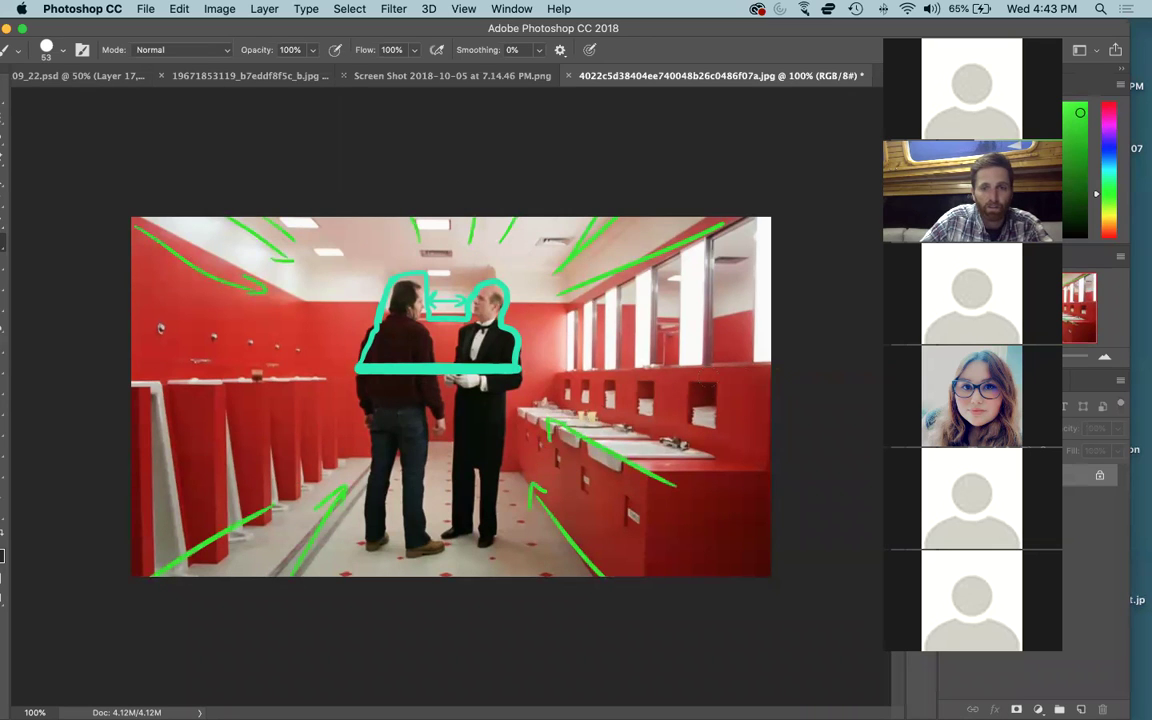
pyautogui.moveTo(768, 362); pyautogui.dragTo(598, 372)
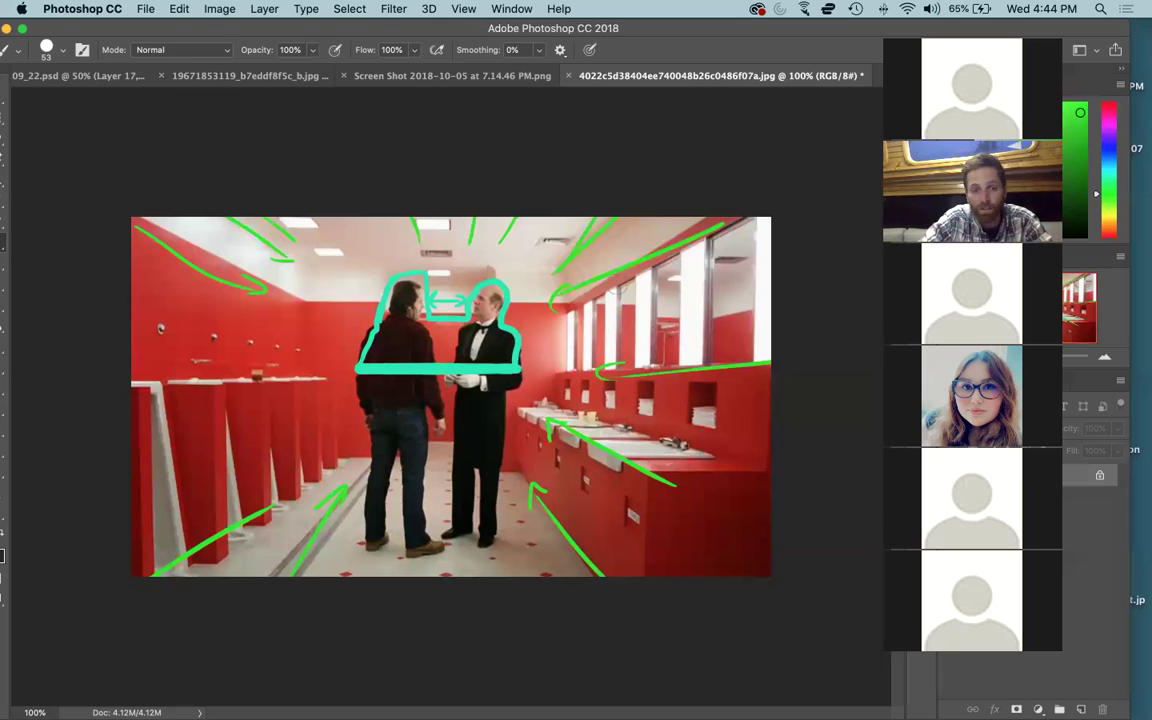
# - Compare the annotated desert still, red bathroom still and ship painting by switching between their documents
pyautogui.click(508, 77)
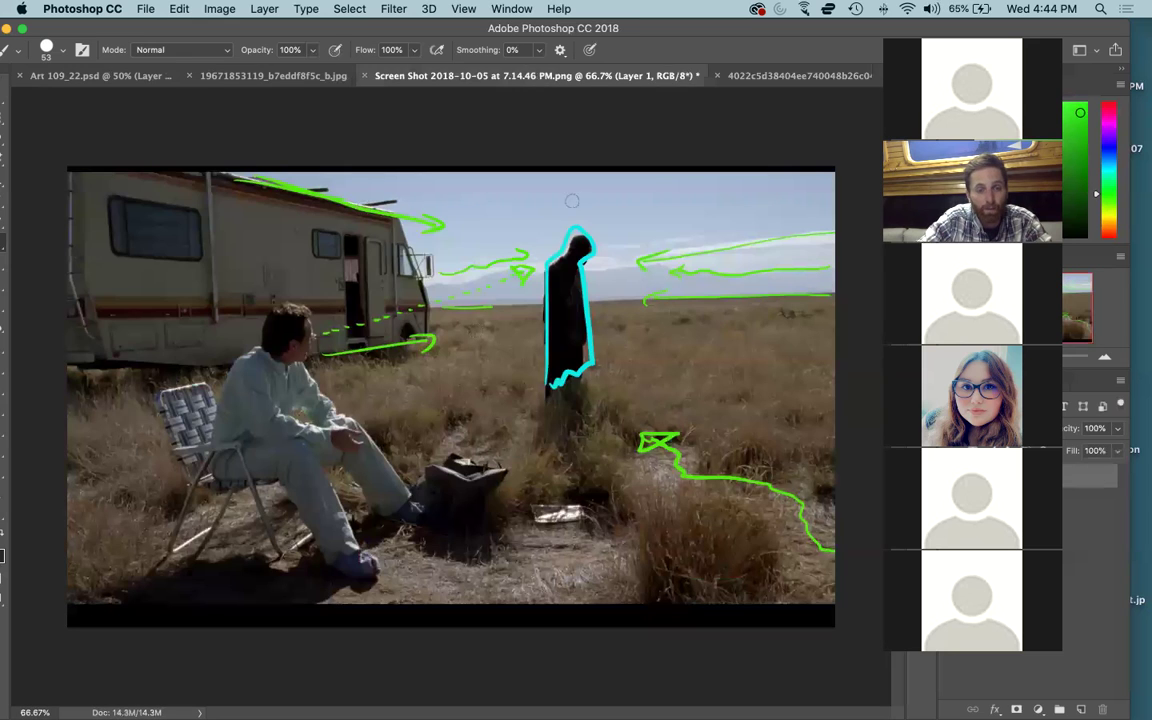
pyautogui.click(740, 75)
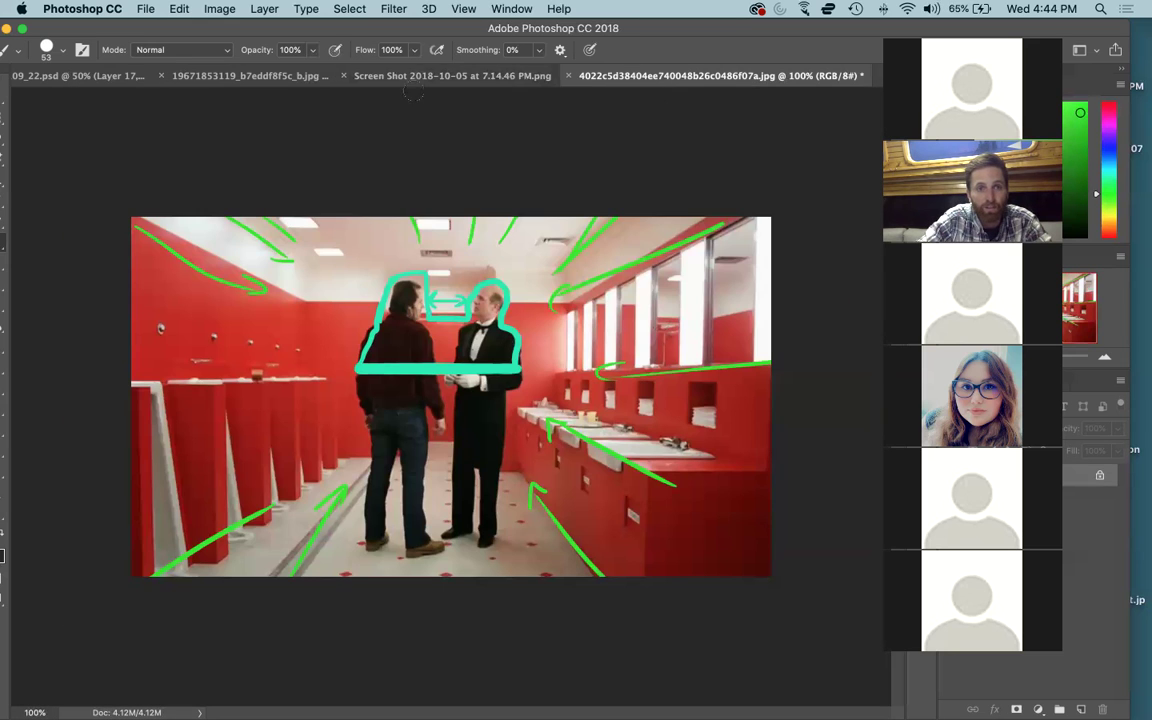
pyautogui.click(420, 76)
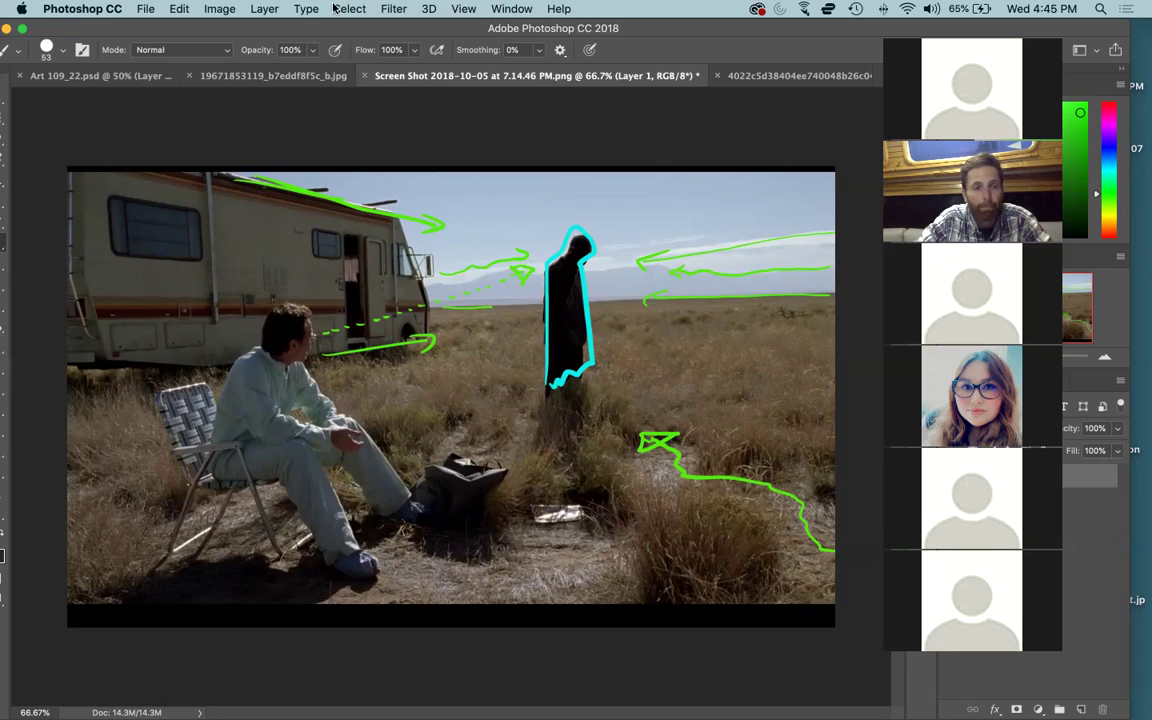
pyautogui.click(308, 78)
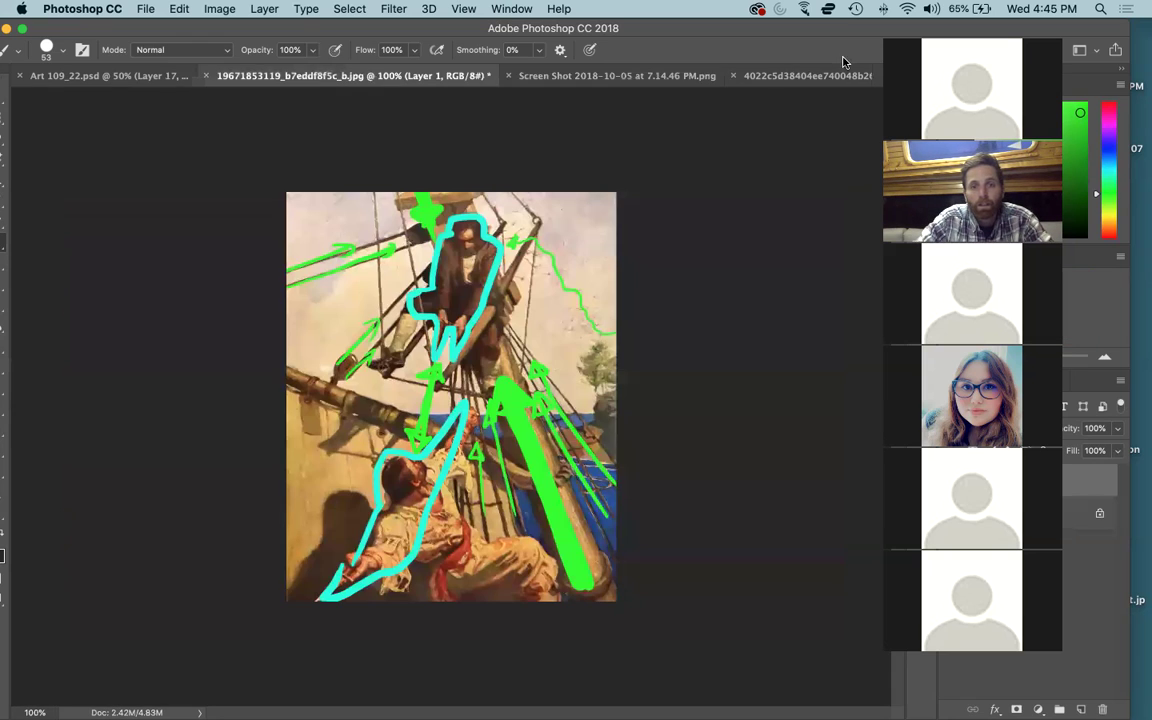
pyautogui.click(588, 78)
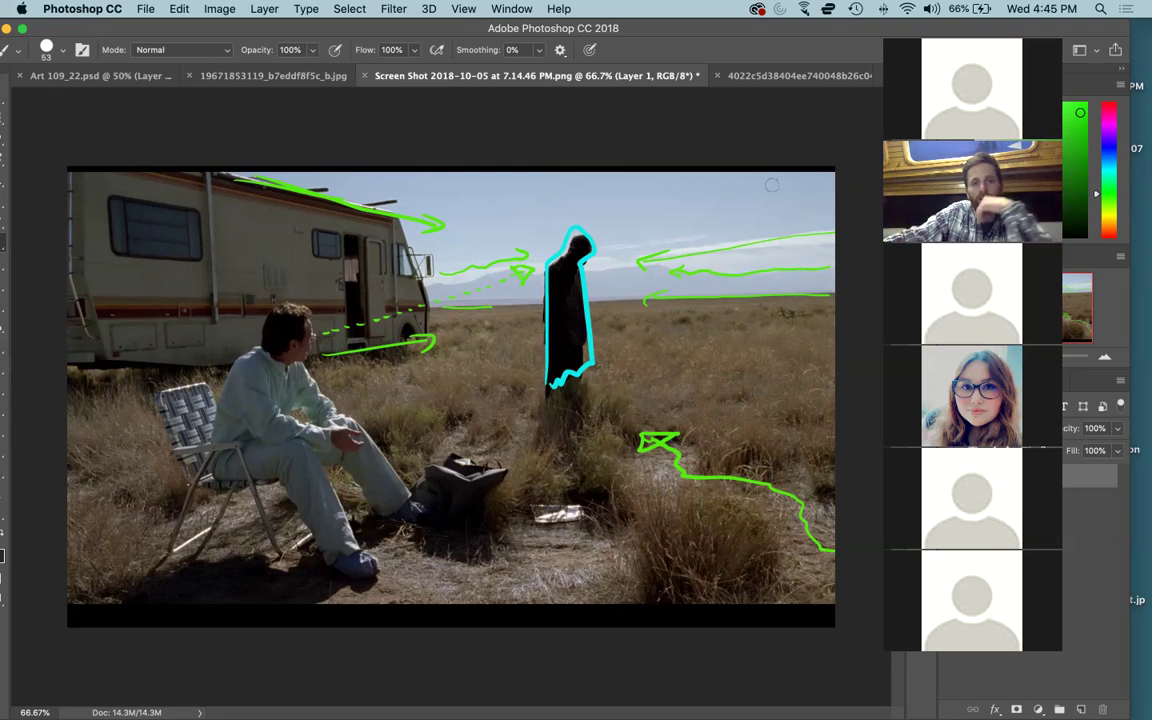
# - Switch to Chrome and open the 13392 TTH course's modules page
pyautogui.click(630, 45)
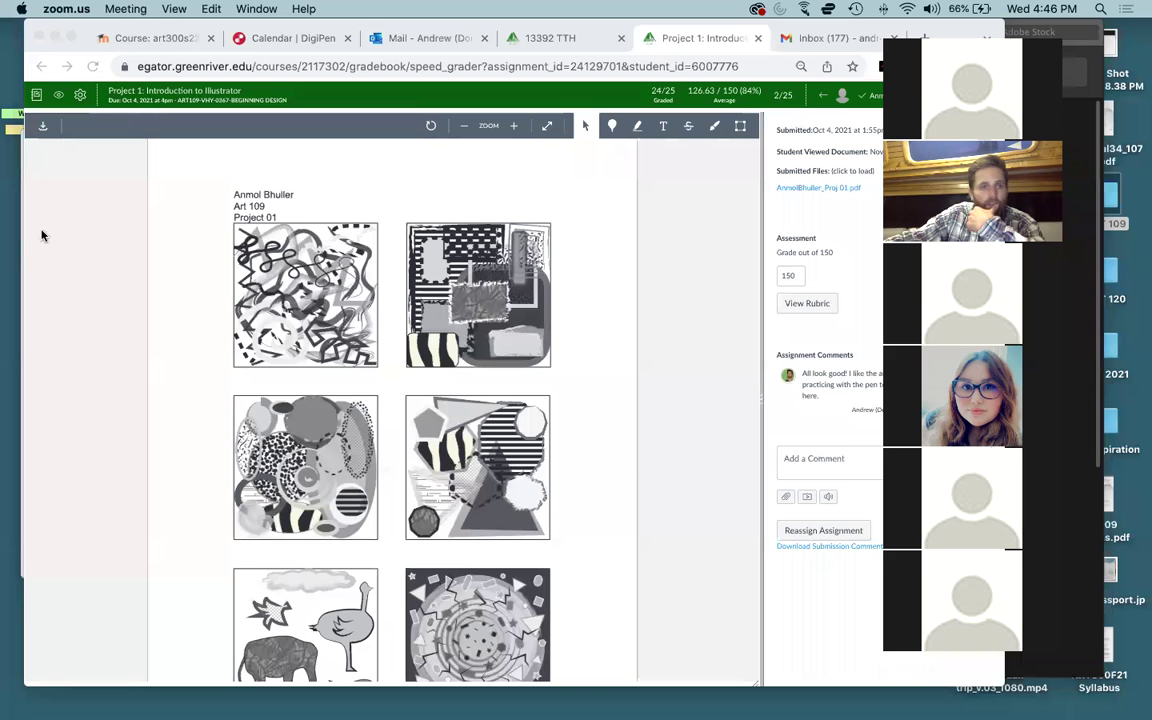
pyautogui.moveTo(180, 26); pyautogui.dragTo(139, 85)
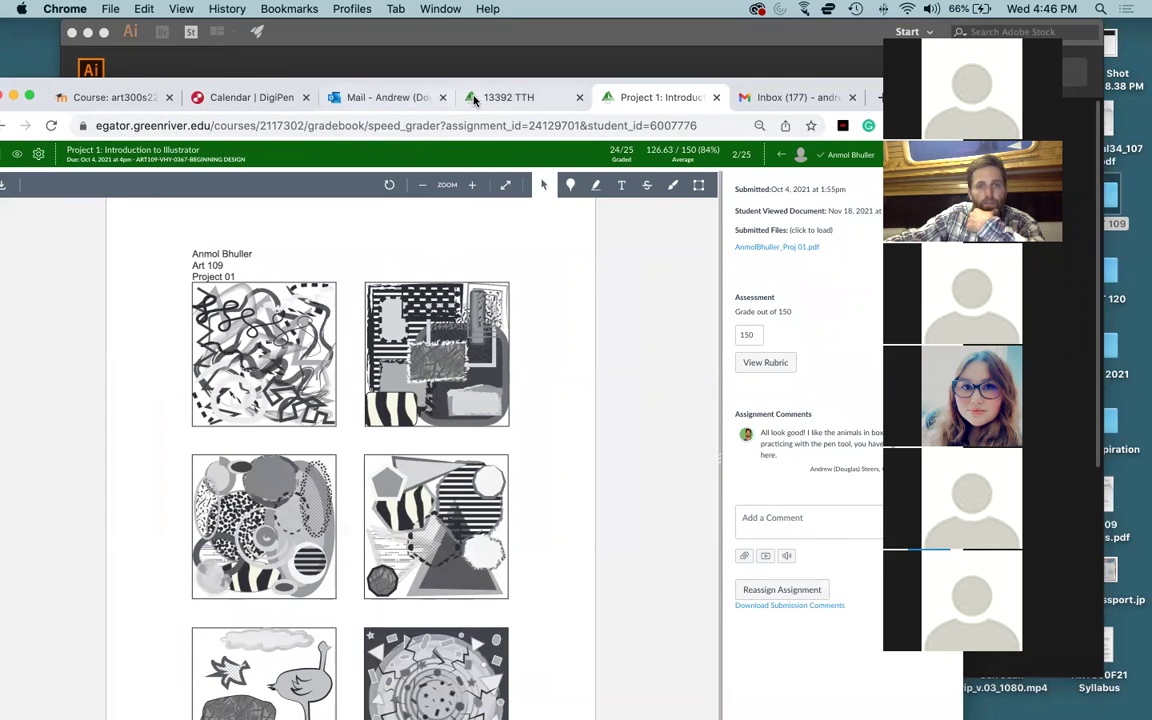
pyautogui.click(500, 97)
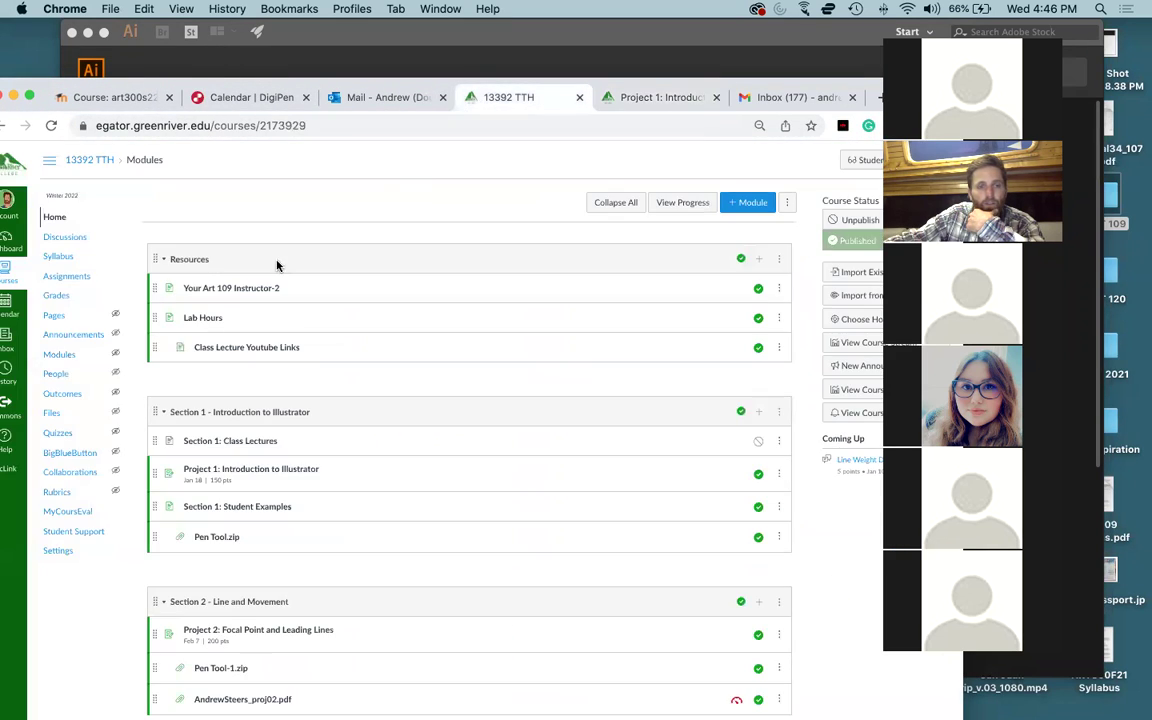
# - Open the Project 1: Introduction to Illustrator assignment and read through its objectives, setup and box instructions
pyautogui.click(238, 471)
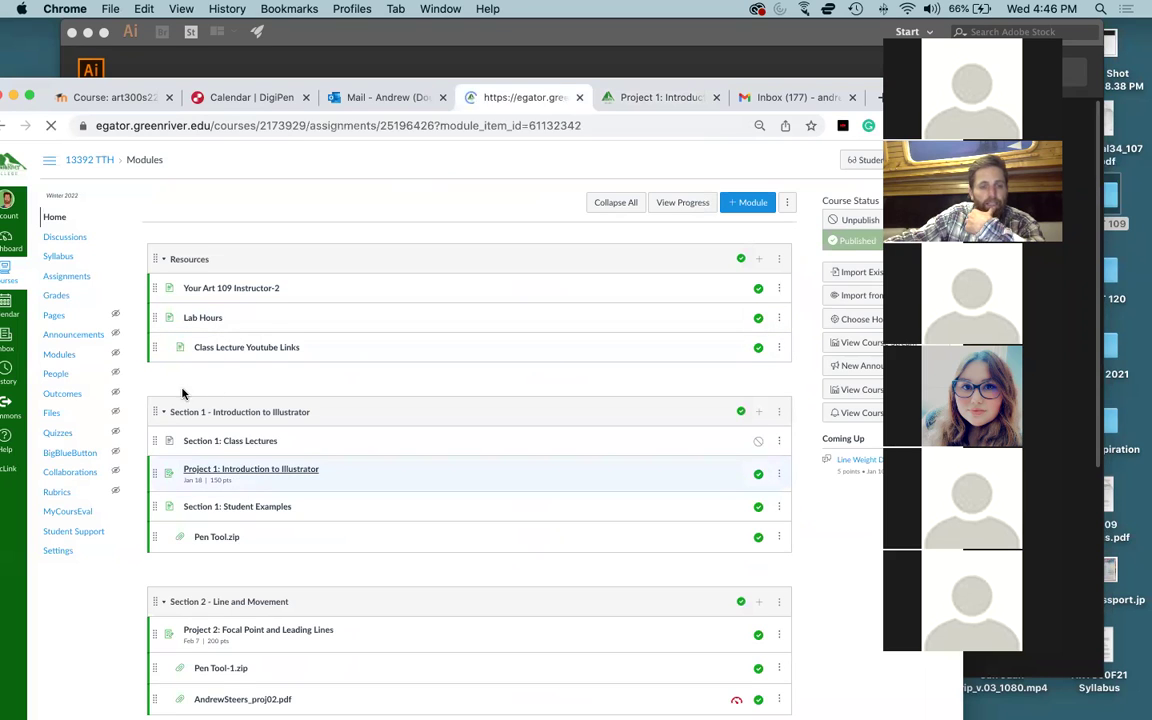
pyautogui.moveTo(150, 77); pyautogui.dragTo(200, 24)
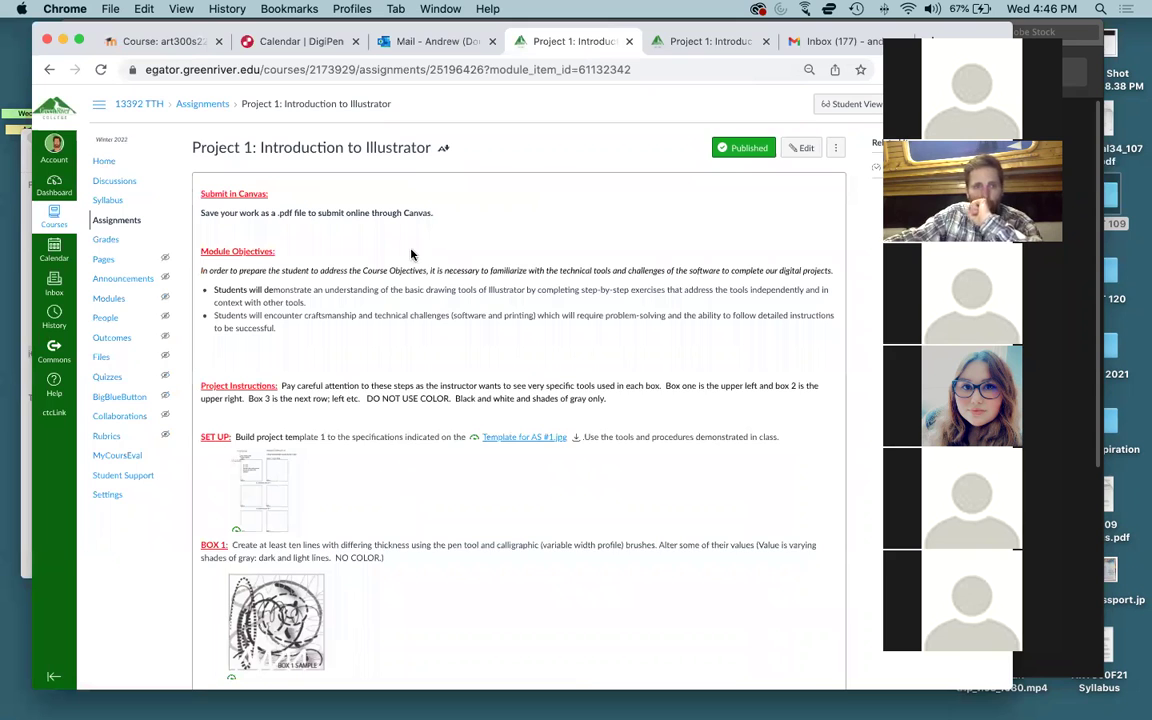
pyautogui.scroll(-10, 392, 477)
pyautogui.scroll(-3, 407, 267)
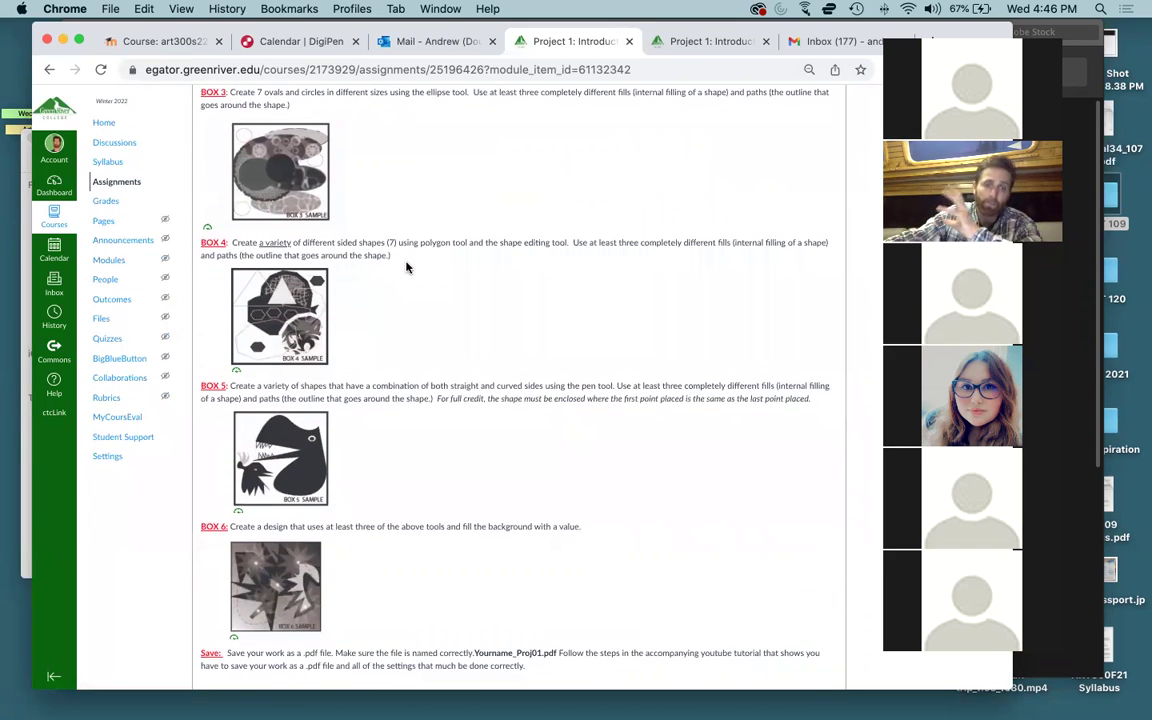
pyautogui.scroll(-12, 407, 267)
pyautogui.scroll(12, 400, 266)
pyautogui.scroll(12, 395, 265)
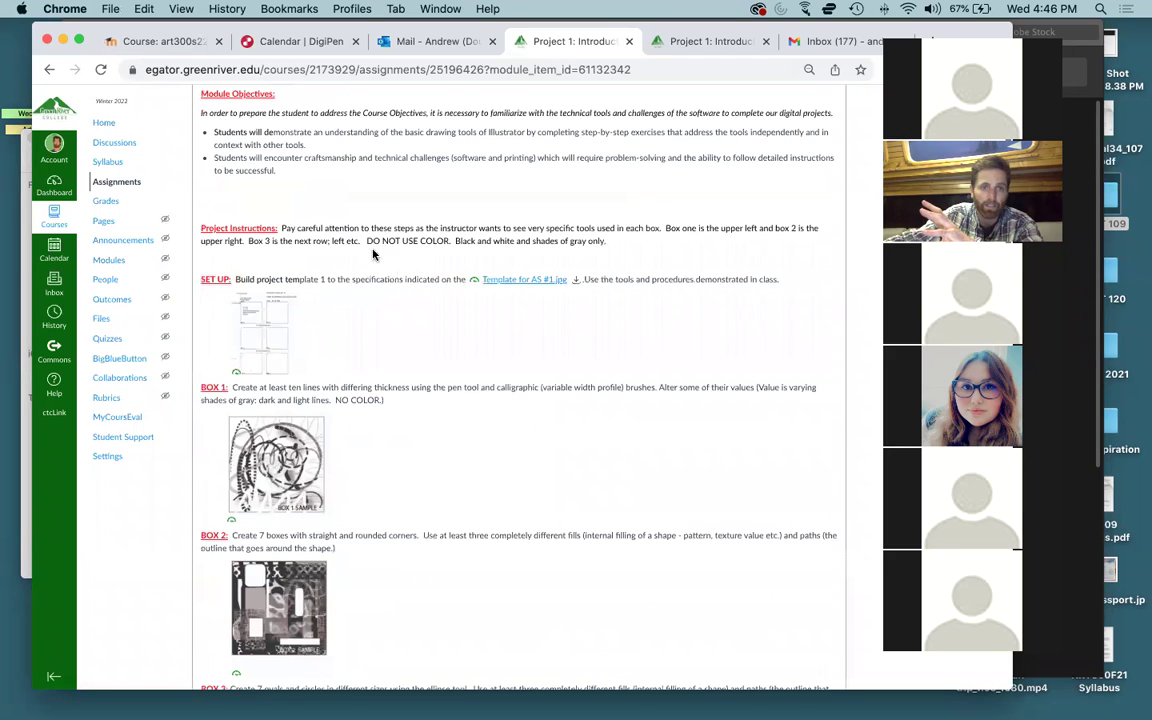
# - Download and open Template for AS #1.jpg, examine its margins and box sizes, and close the preview
pyautogui.click(526, 279)
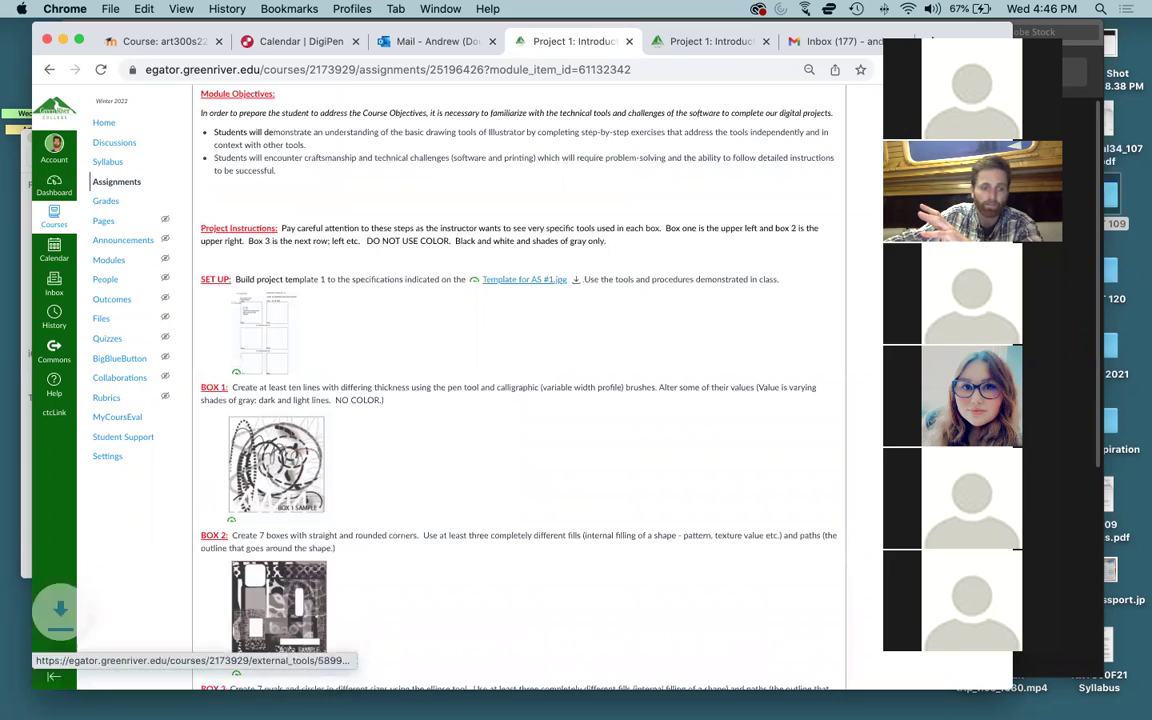
pyautogui.click(117, 678)
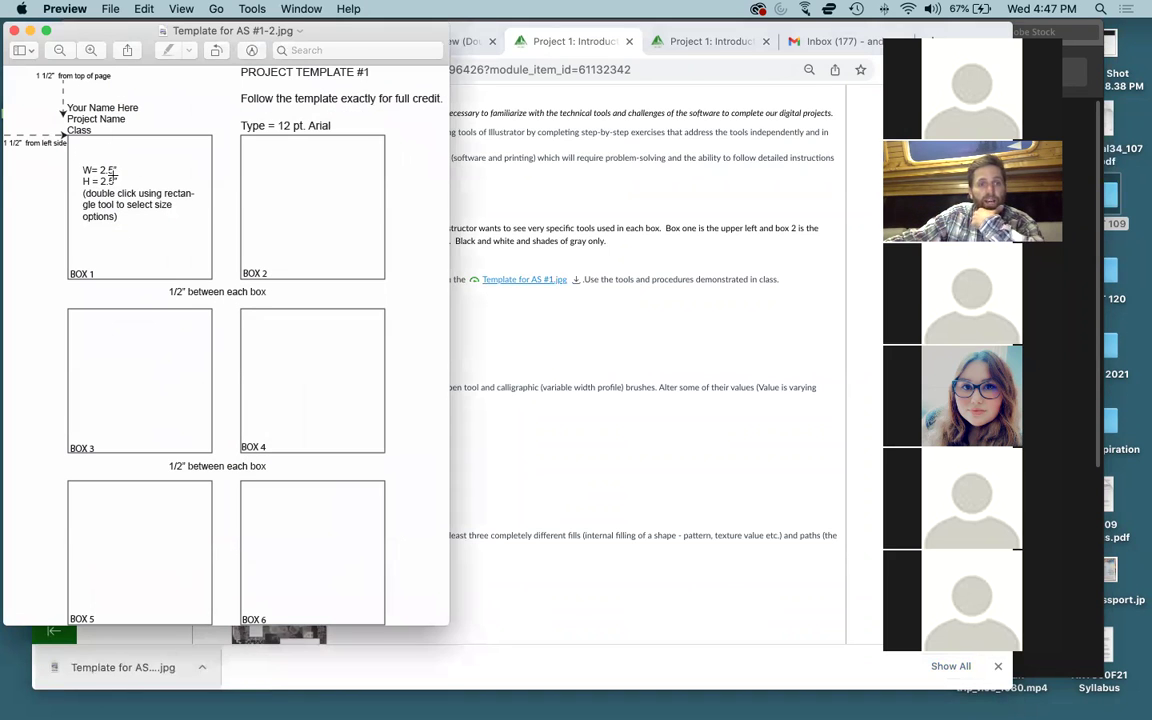
pyautogui.moveTo(44, 73); pyautogui.dragTo(127, 130)
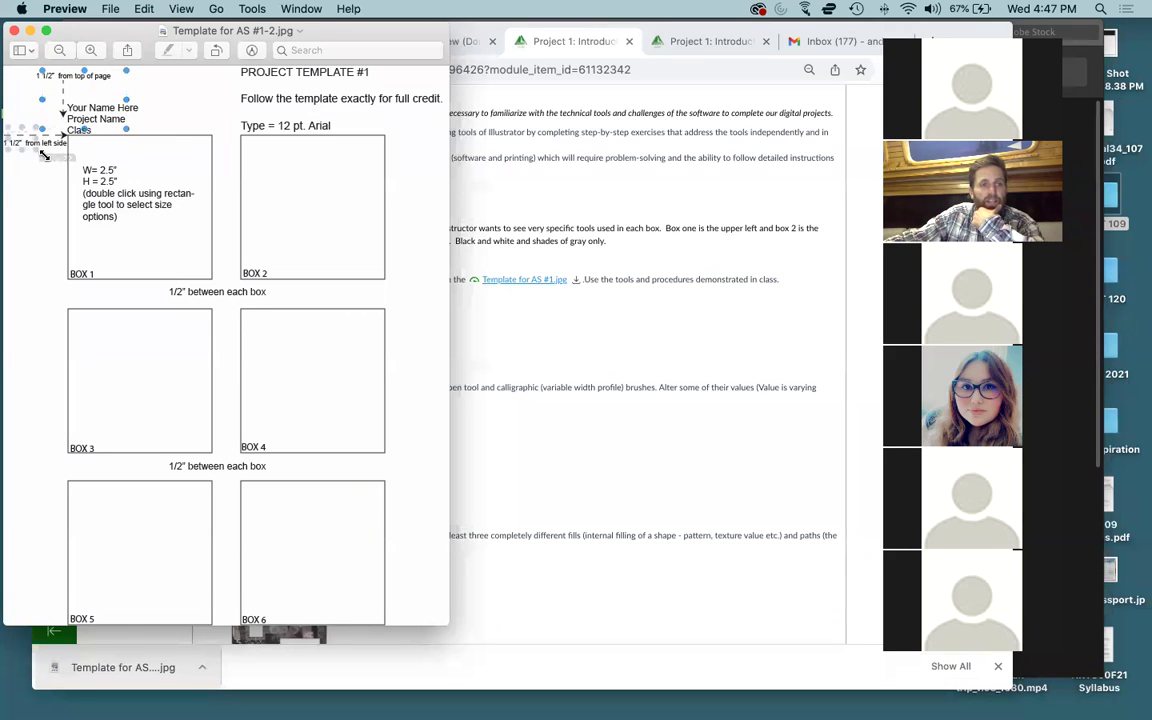
pyautogui.click(230, 200)
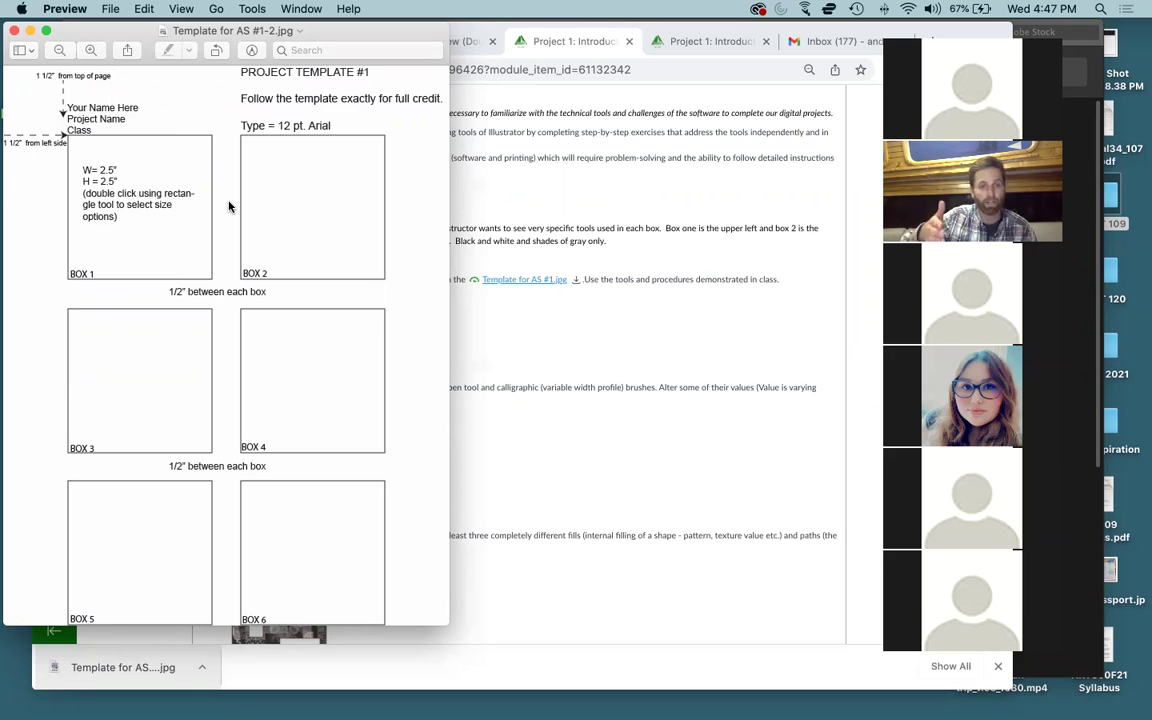
pyautogui.click(14, 31)
# - Show the graded Project 1 student submission and examine the artwork in all six boxes
pyautogui.moveTo(153, 28); pyautogui.dragTo(96, 99)
pyautogui.click(652, 112)
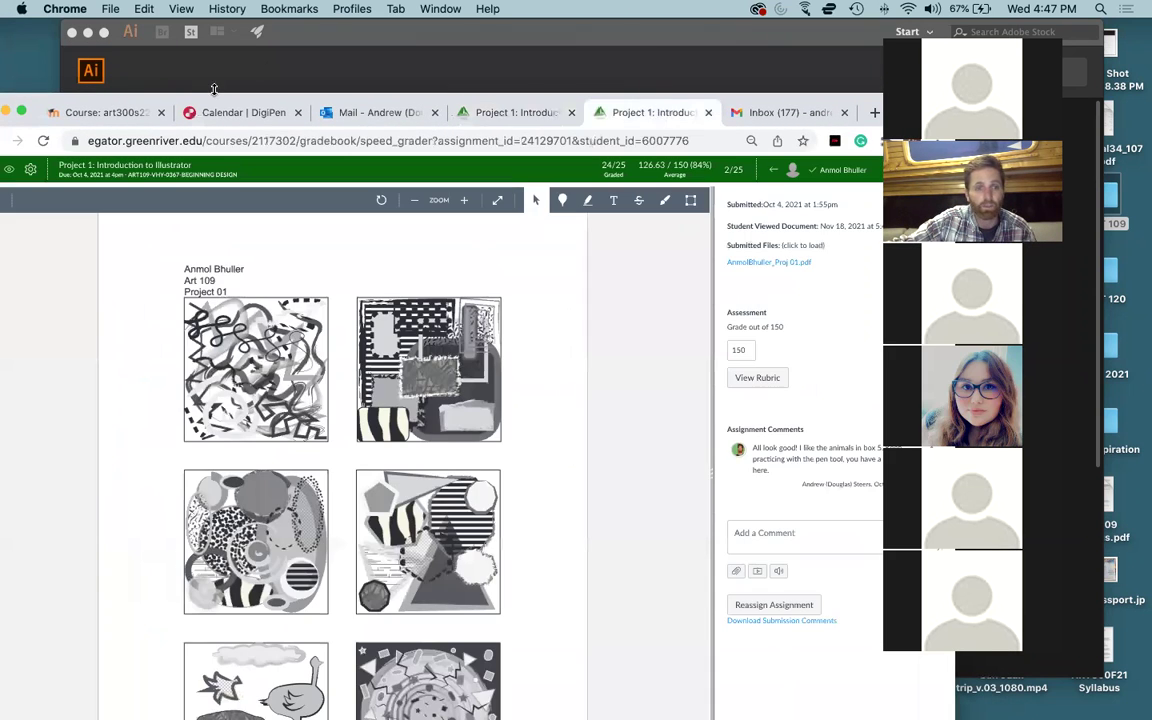
pyautogui.moveTo(191, 85); pyautogui.dragTo(256, 12)
pyautogui.scroll(-3, 336, 267)
pyautogui.scroll(3, 336, 267)
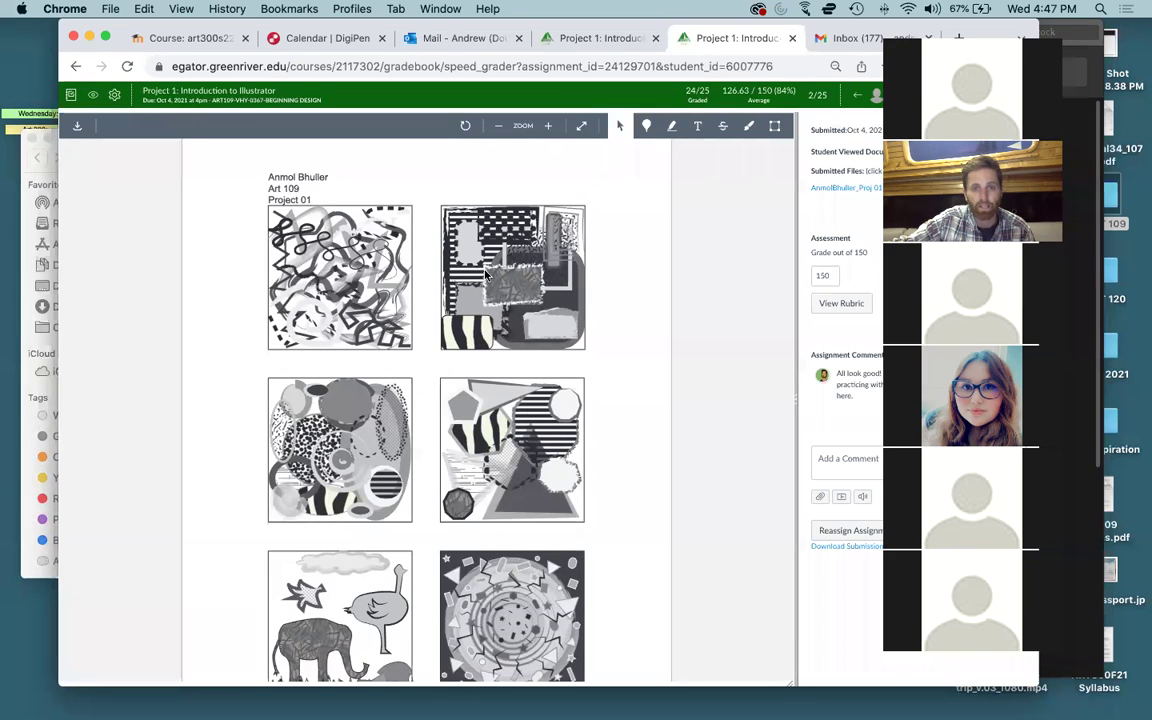
pyautogui.scroll(-2, 380, 400)
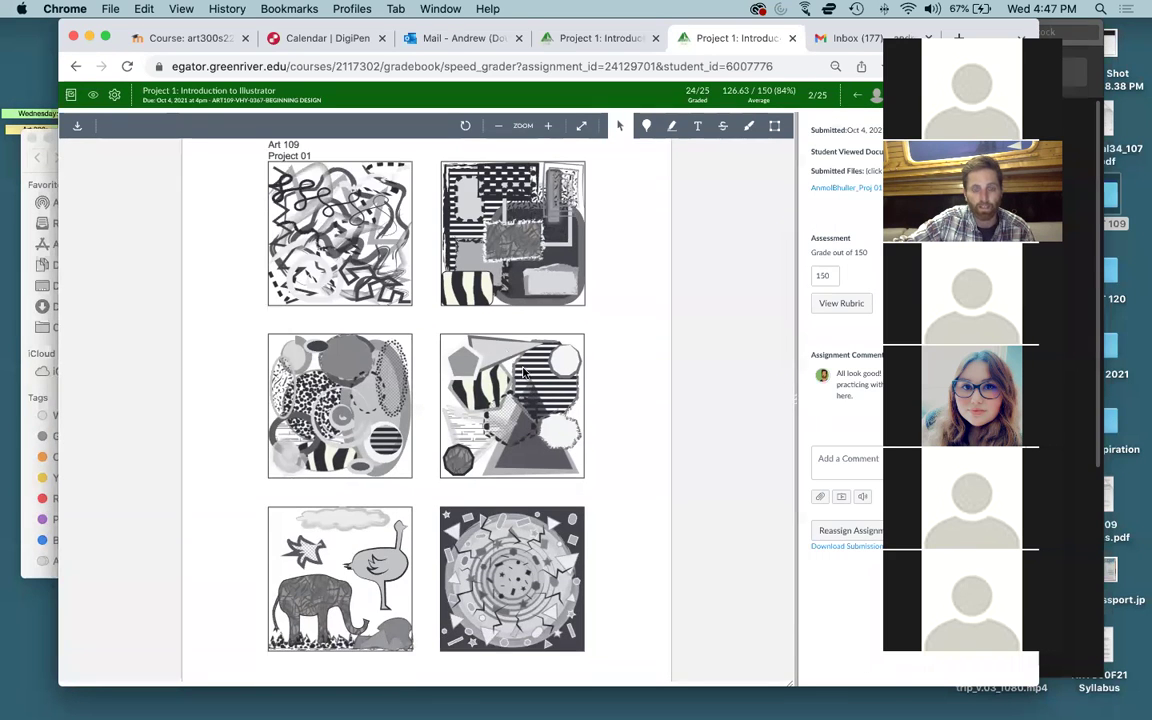
pyautogui.scroll(-3, 380, 473)
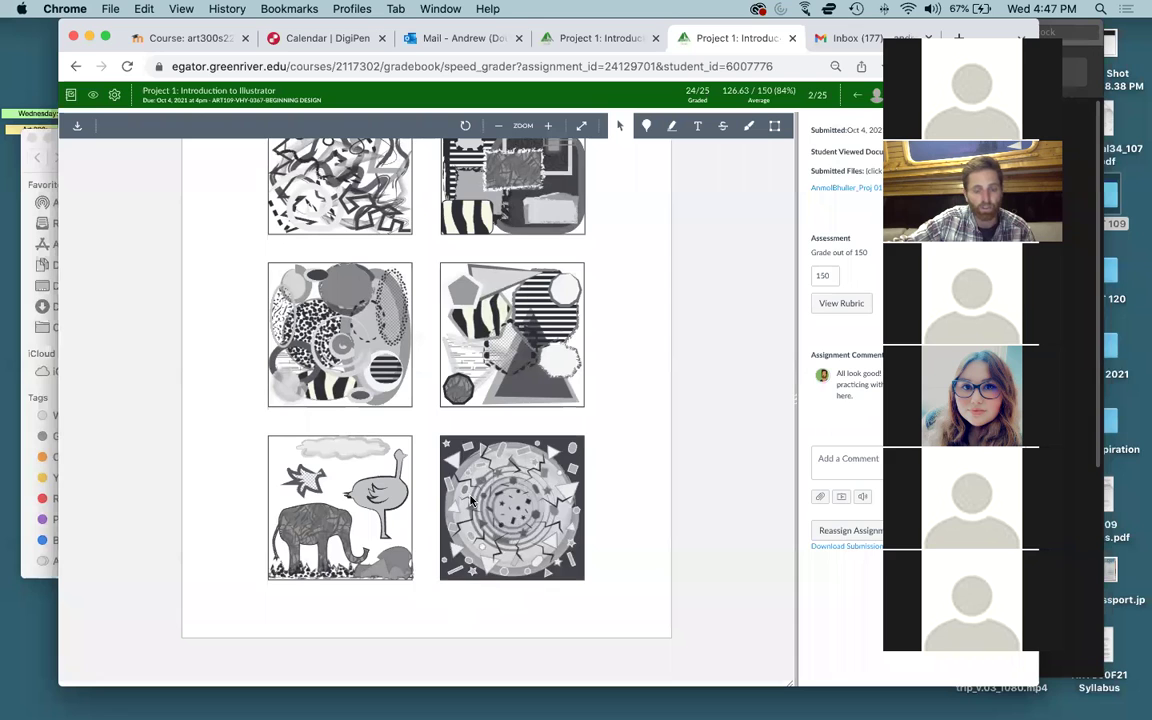
pyautogui.scroll(4, 472, 500)
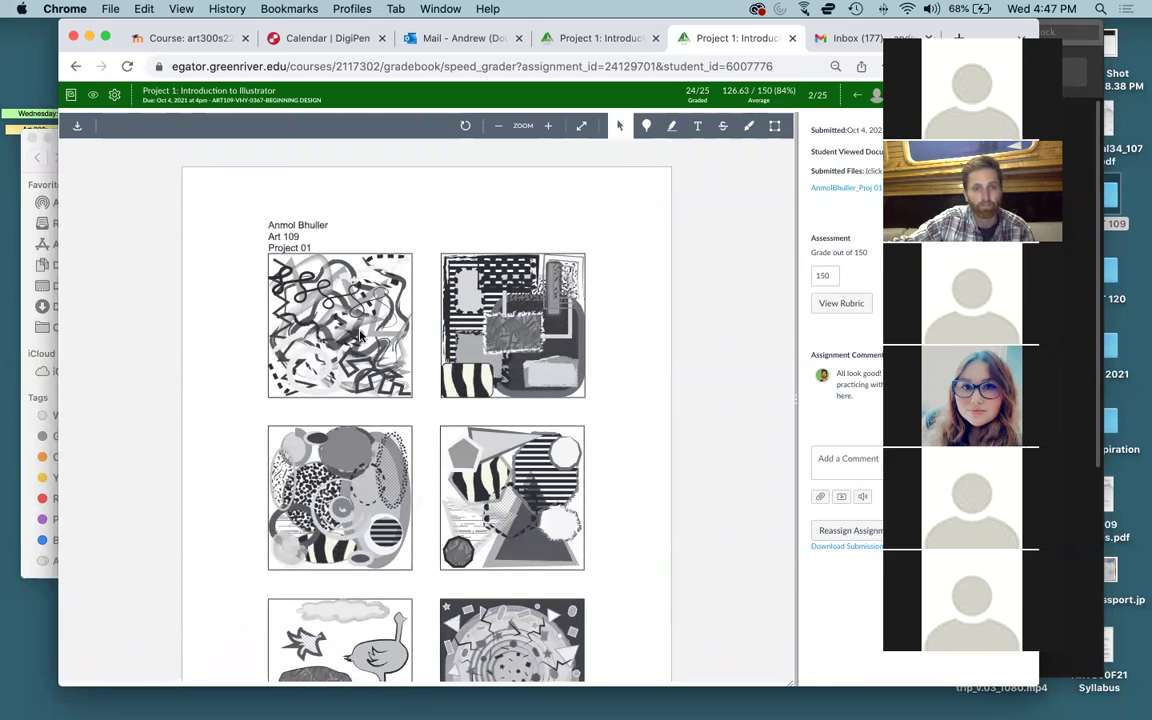
pyautogui.scroll(-2, 500, 480)
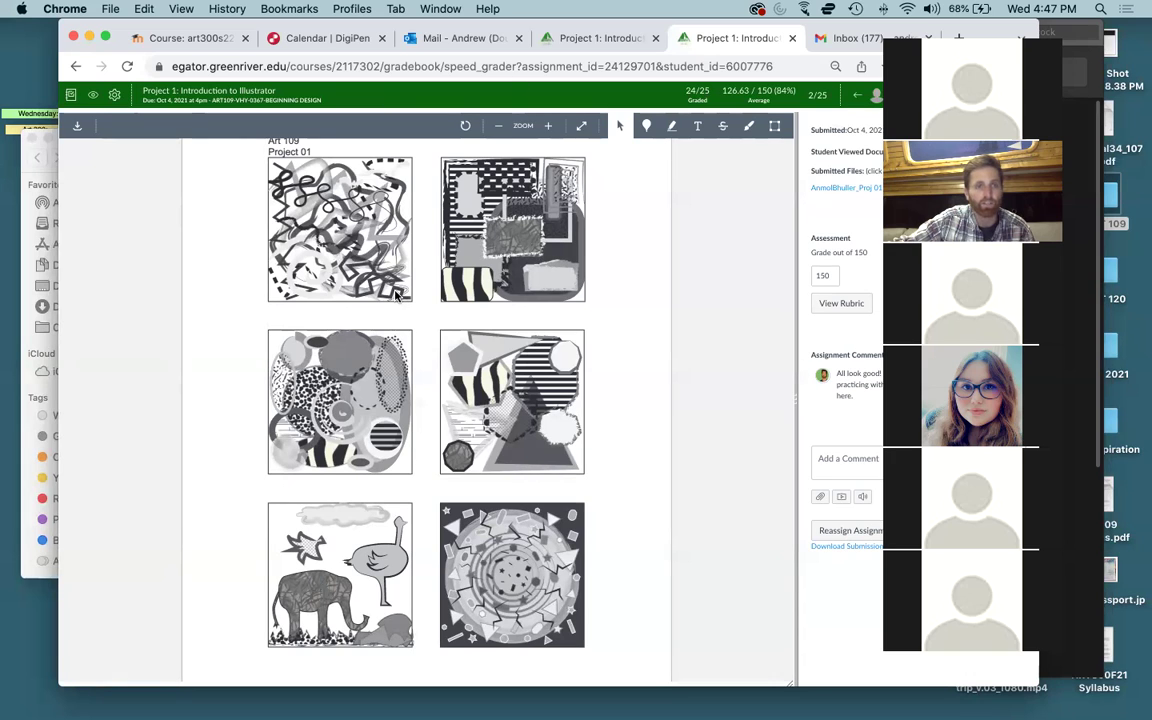
pyautogui.click(89, 37)
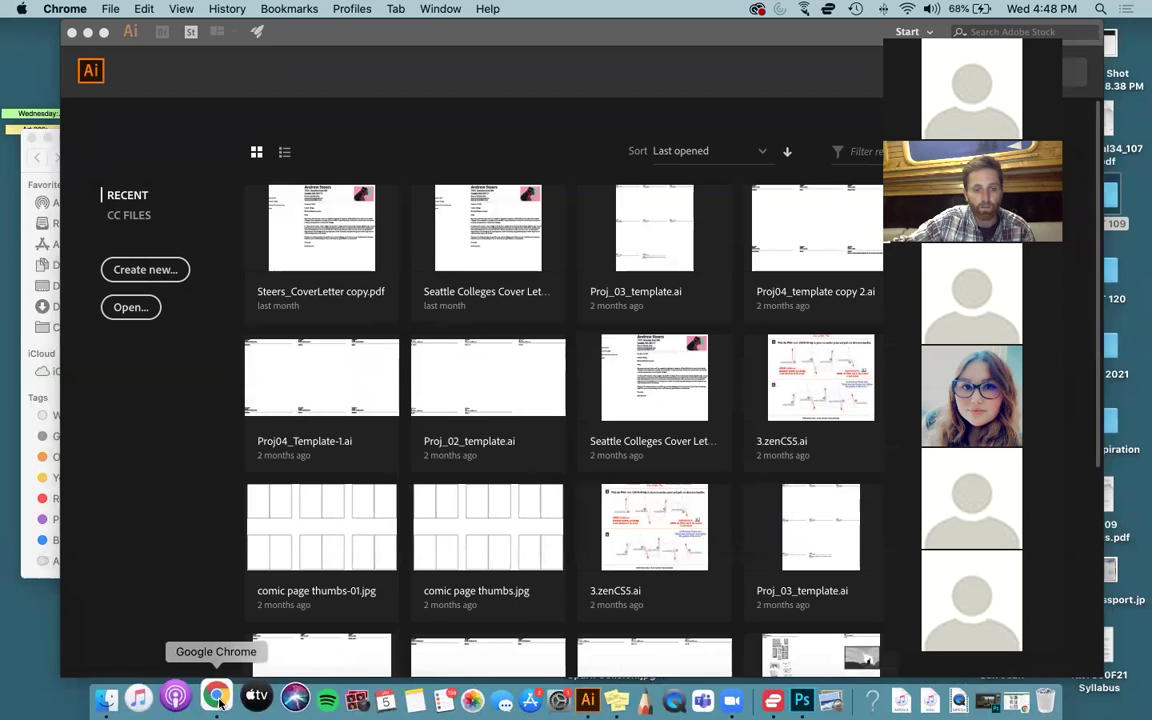
pyautogui.click(220, 700)
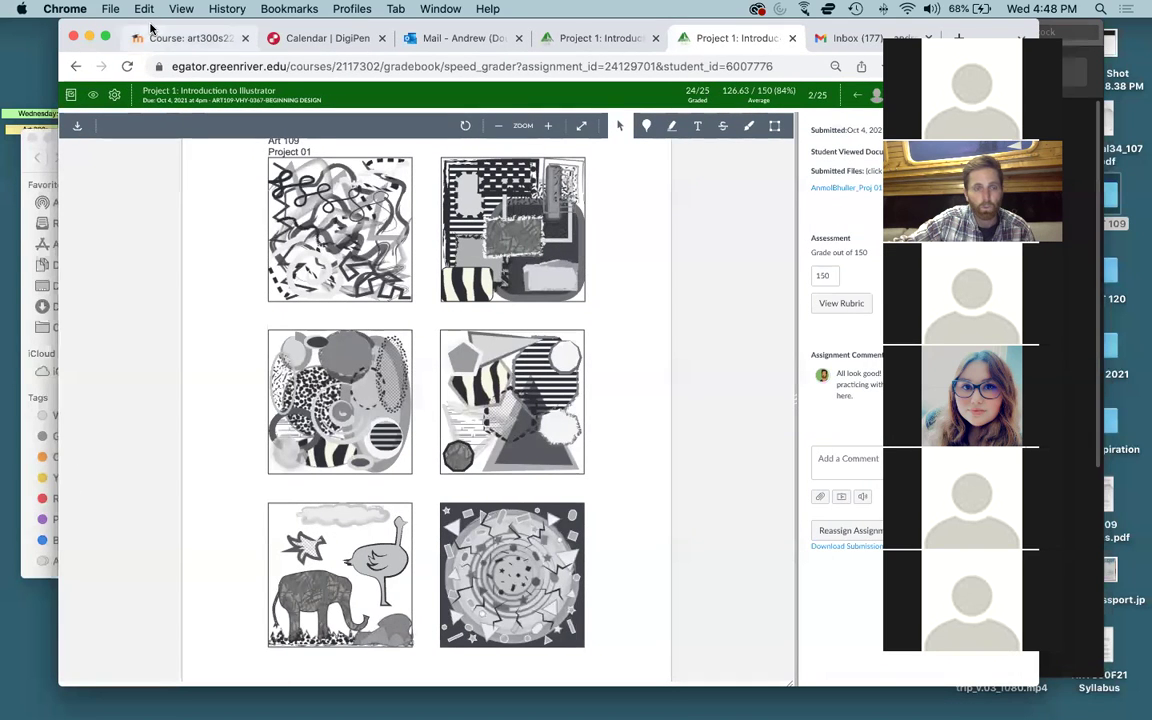
pyautogui.moveTo(133, 22); pyautogui.dragTo(185, 173)
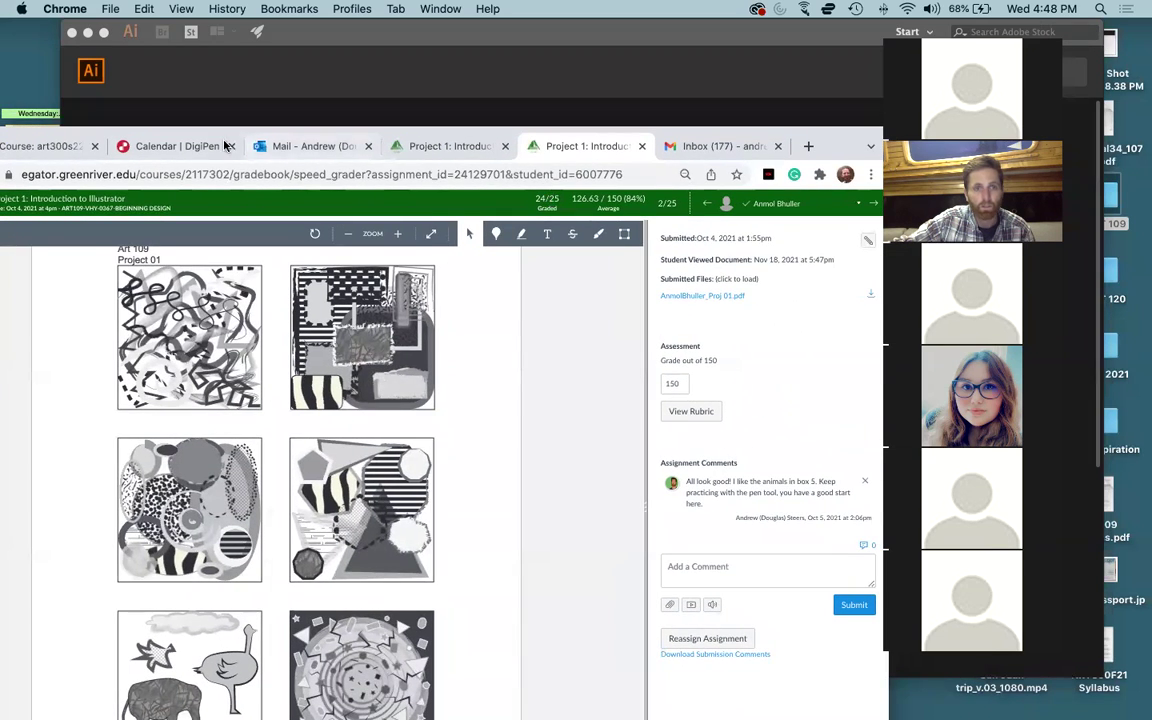
# - Open the ART 109 Adobe Illustrator Tutorials playlist on YouTube and look through its episodes
pyautogui.moveTo(352, 134); pyautogui.dragTo(487, 117)
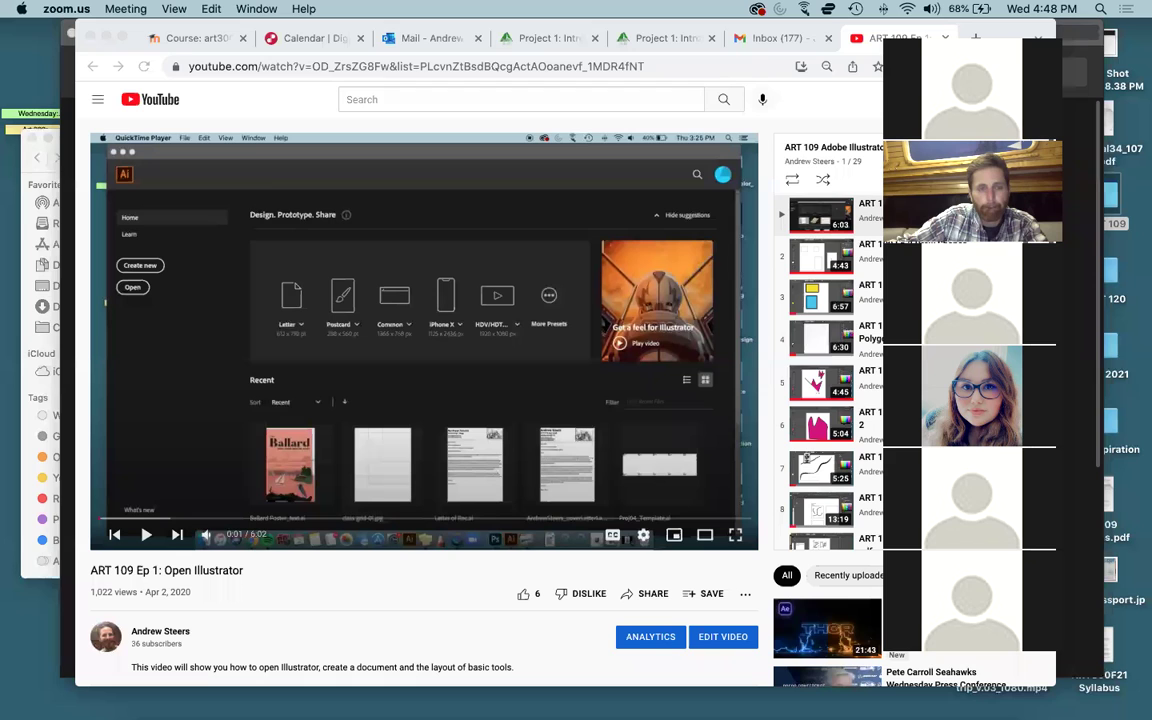
pyautogui.click(140, 40)
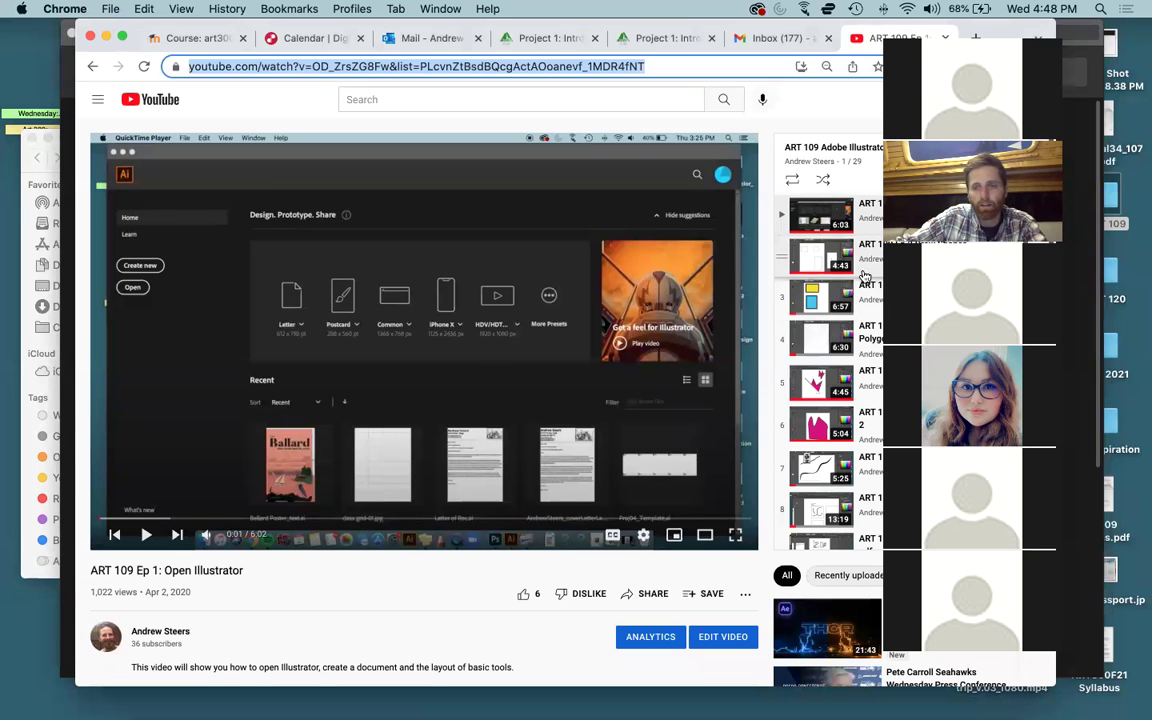
pyautogui.scroll(-3, 840, 285)
pyautogui.scroll(-10, 836, 350)
pyautogui.scroll(13, 836, 400)
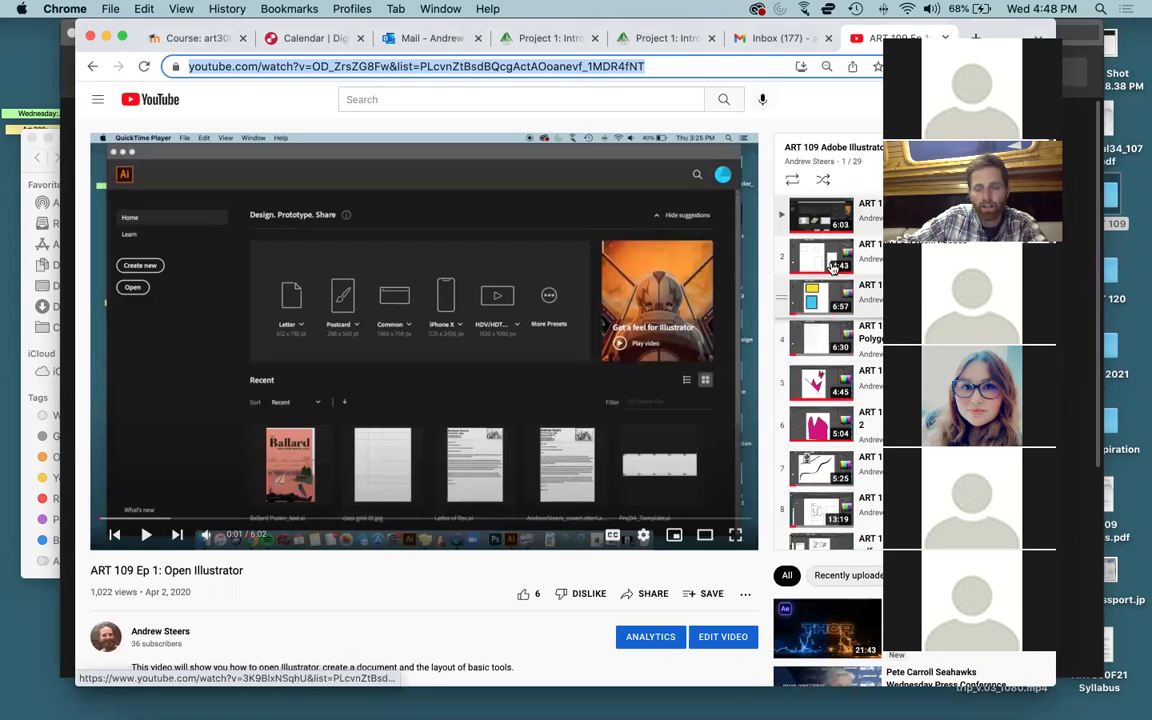
pyautogui.scroll(-5, 829, 379)
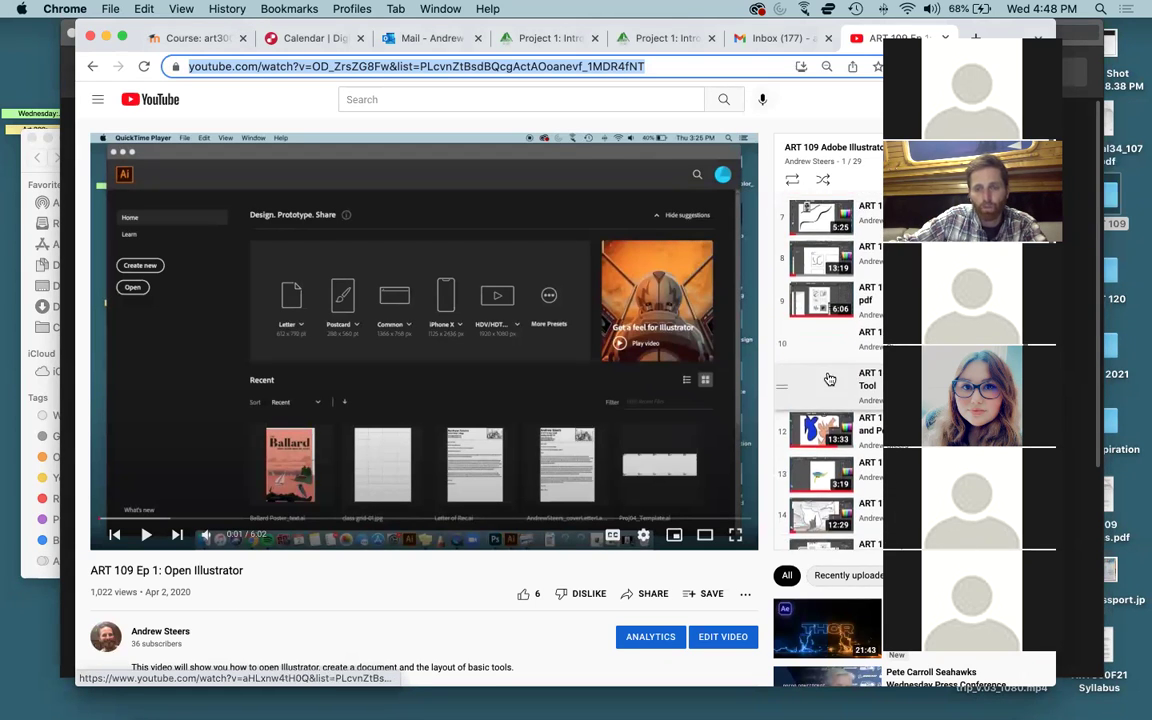
pyautogui.scroll(-5, 830, 385)
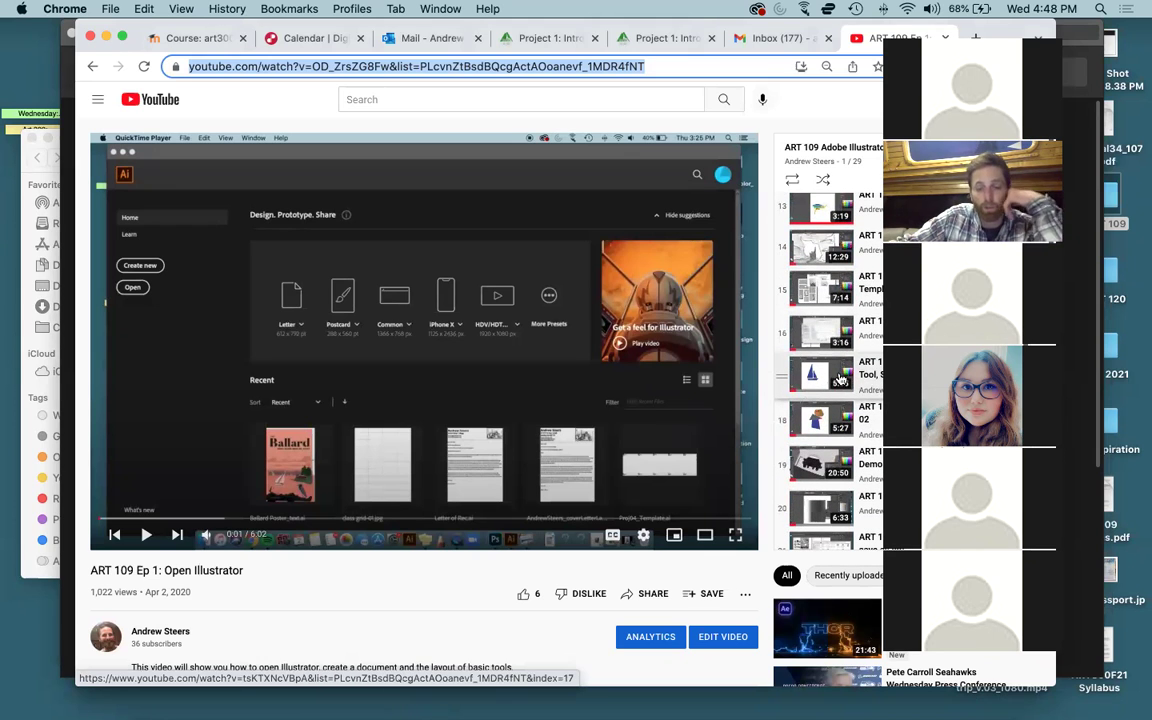
pyautogui.scroll(10, 842, 380)
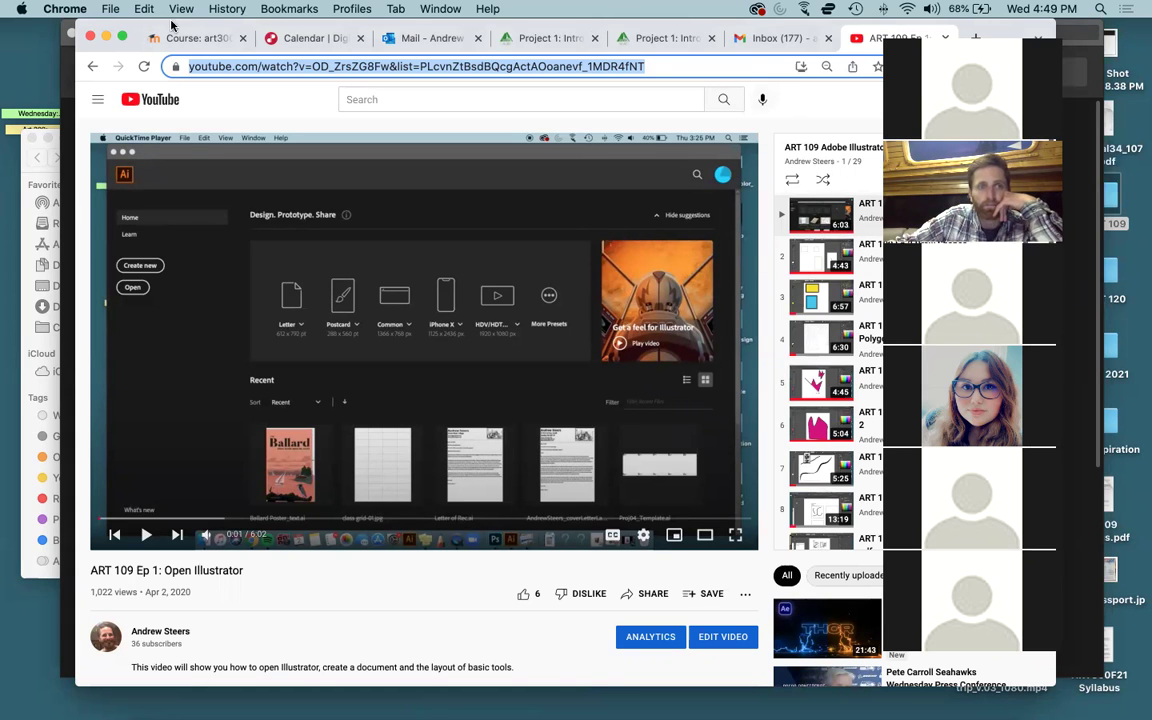
pyautogui.moveTo(157, 30); pyautogui.dragTo(63, 30)
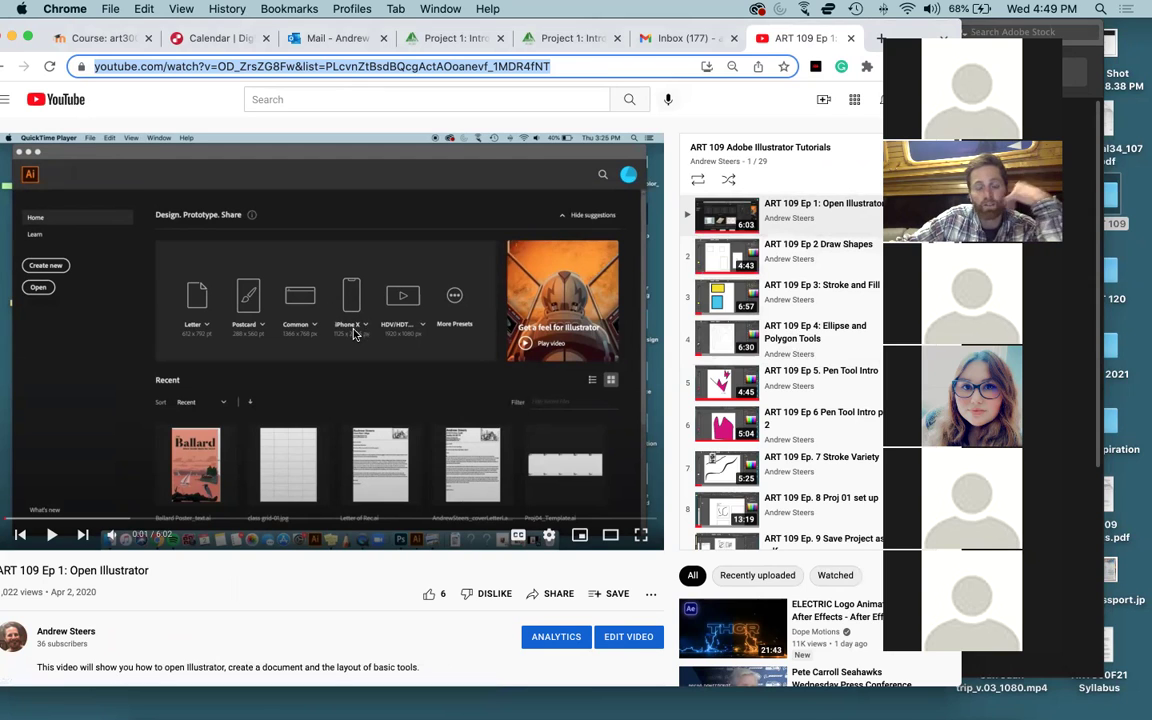
# - Switch to Illustrator and open the setup for a new document
pyautogui.click(14, 38)
pyautogui.click(126, 97)
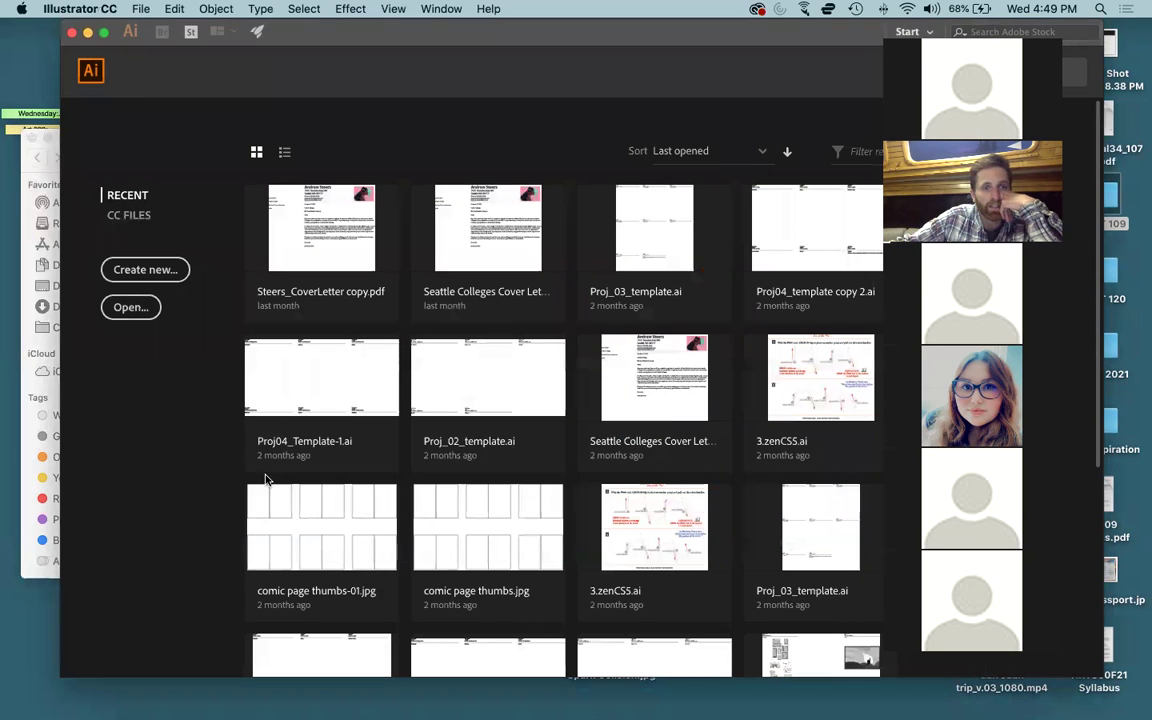
pyautogui.moveTo(117, 33)
pyautogui.mouseDown()
pyautogui.moveTo(61, 138)
pyautogui.moveTo(257, 41)
pyautogui.moveTo(108, 33)
pyautogui.mouseUp()
pyautogui.moveTo(5, 30); pyautogui.dragTo(85, 28)
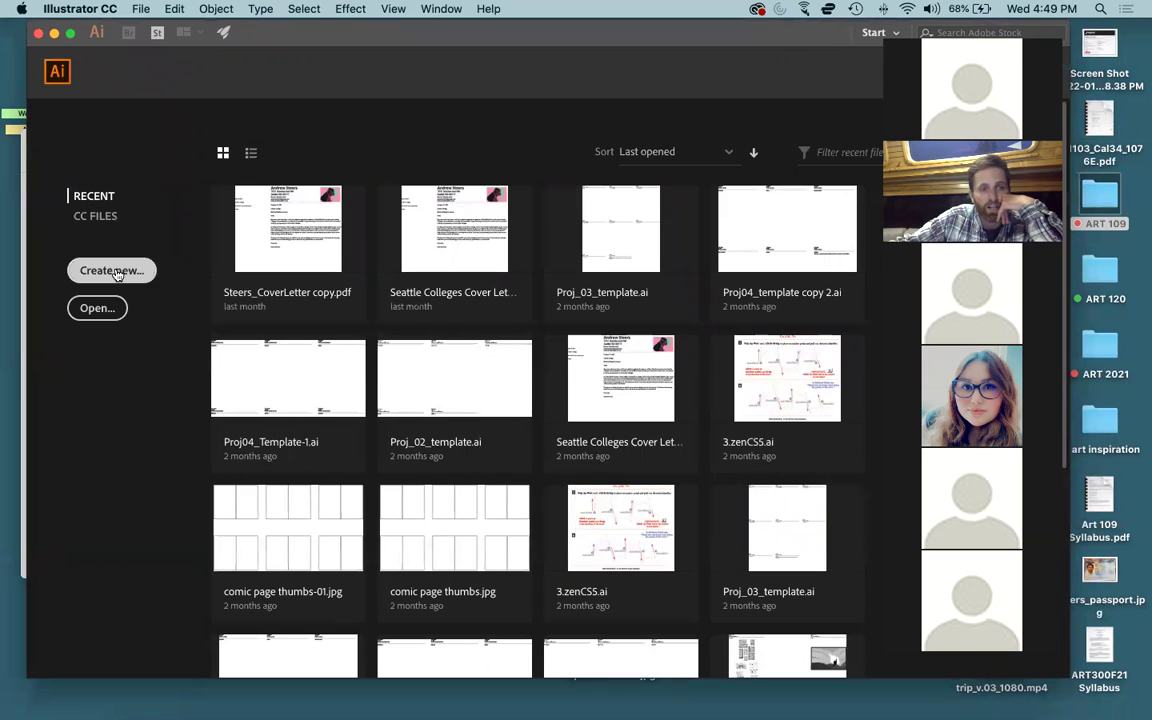
pyautogui.press('super+n')
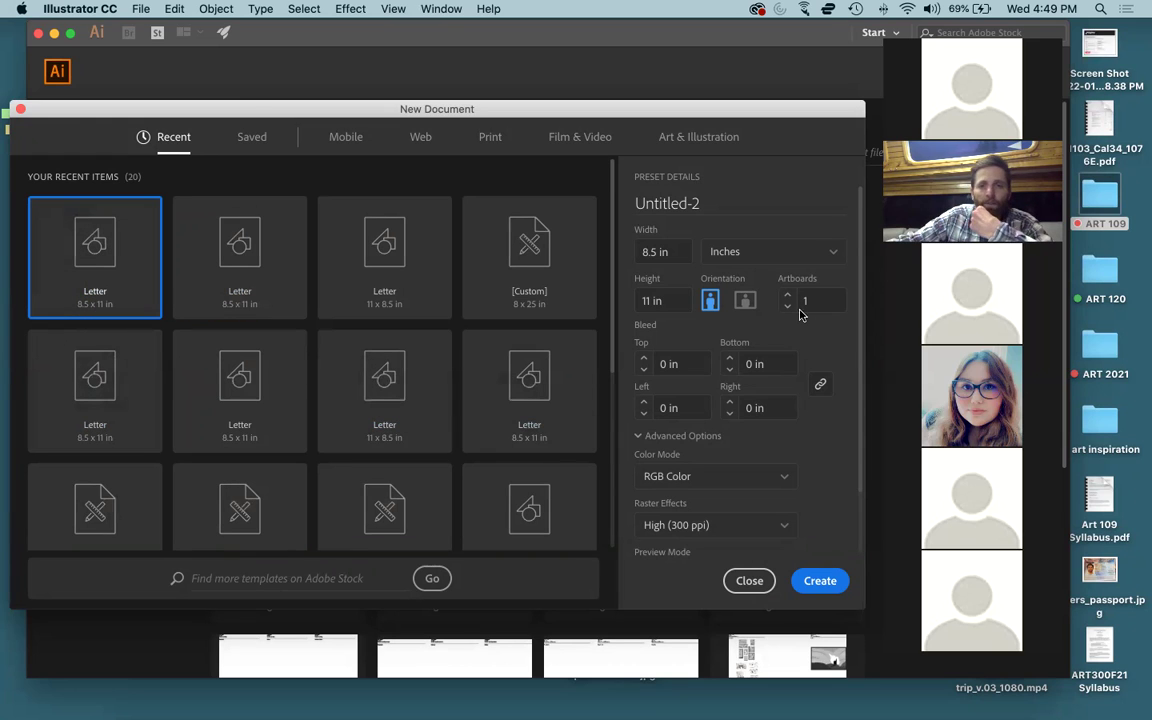
# - Look over the recent Letter presets and select the first 8.5 x 11 in Letter preset
pyautogui.click(237, 257)
pyautogui.click(239, 367)
pyautogui.click(337, 294)
pyautogui.click(384, 398)
pyautogui.click(98, 404)
pyautogui.click(102, 276)
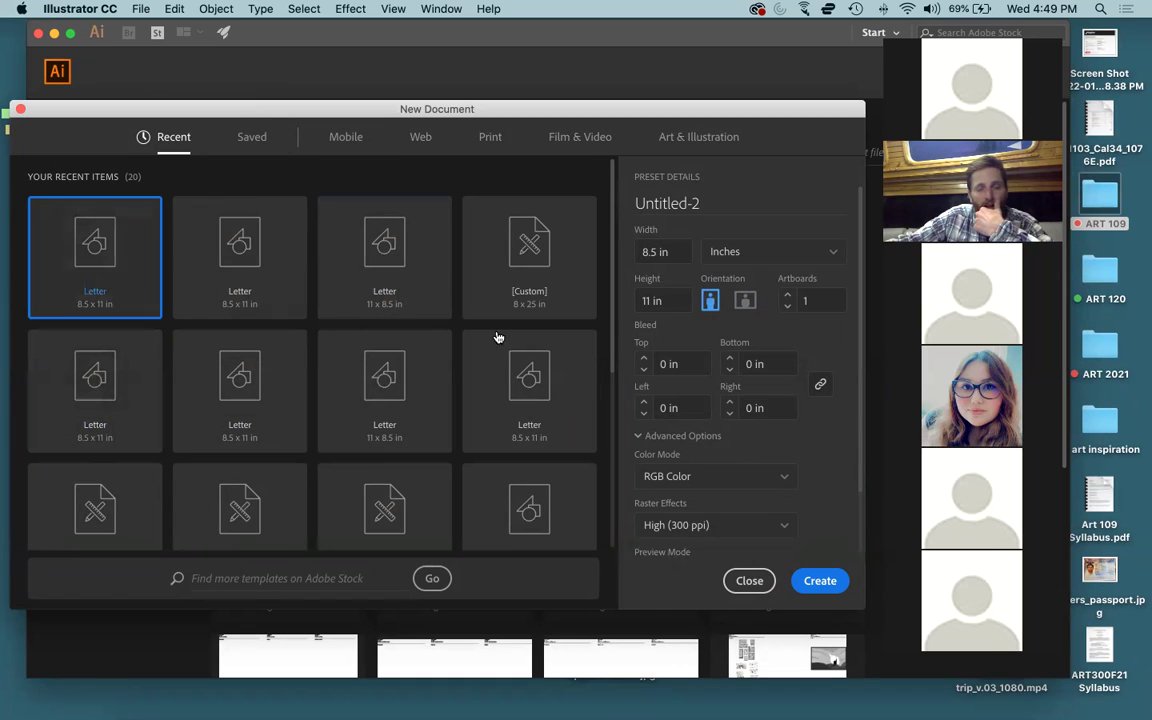
# - Check the new document's 8.5 in width and 11 in height, and choose Inches as its units
pyautogui.moveTo(677, 252); pyautogui.dragTo(628, 258)
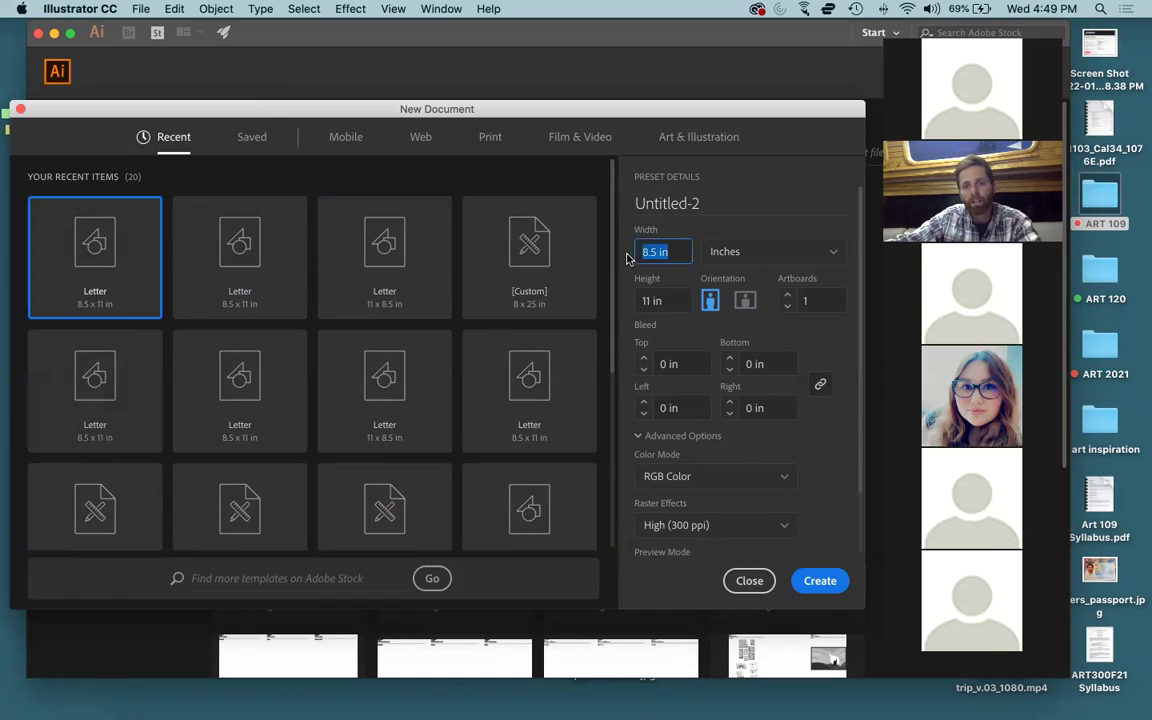
pyautogui.moveTo(676, 301); pyautogui.dragTo(632, 305)
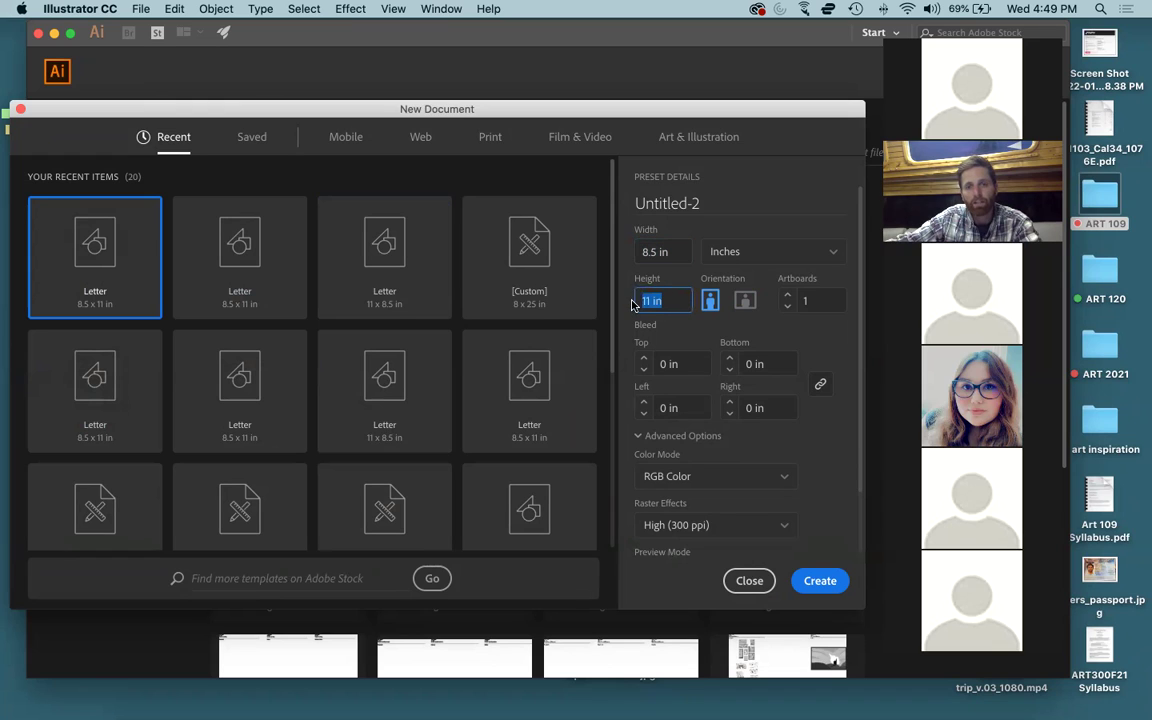
pyautogui.click(742, 256)
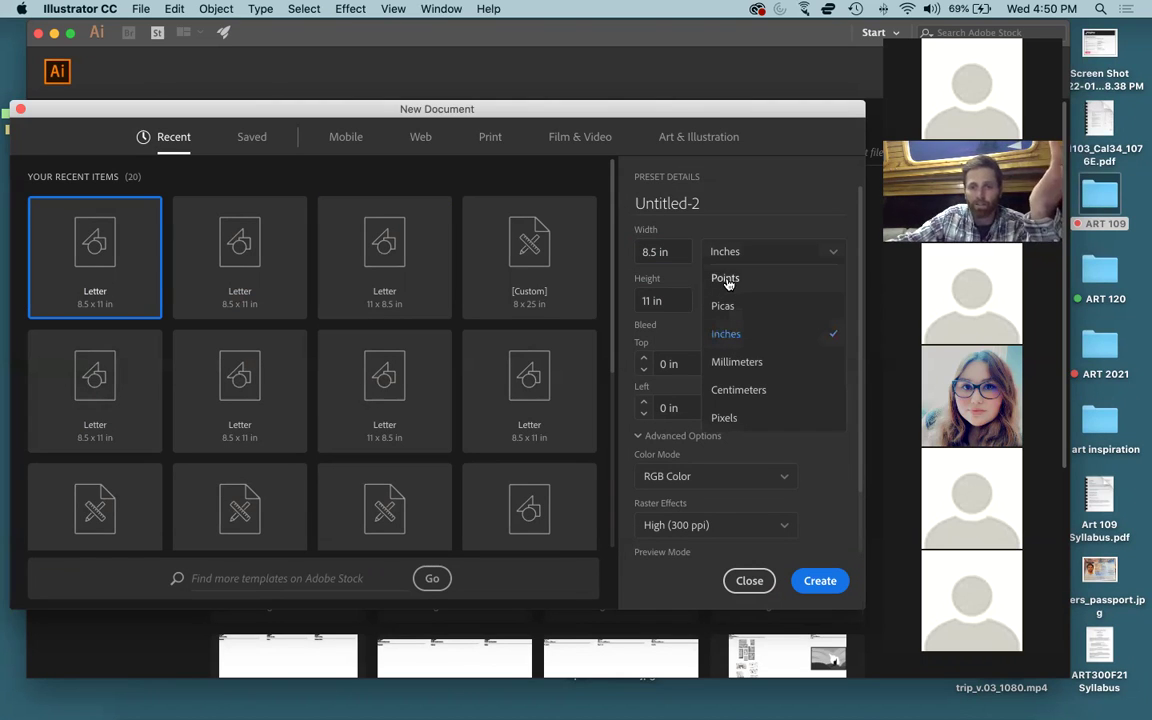
pyautogui.click(741, 336)
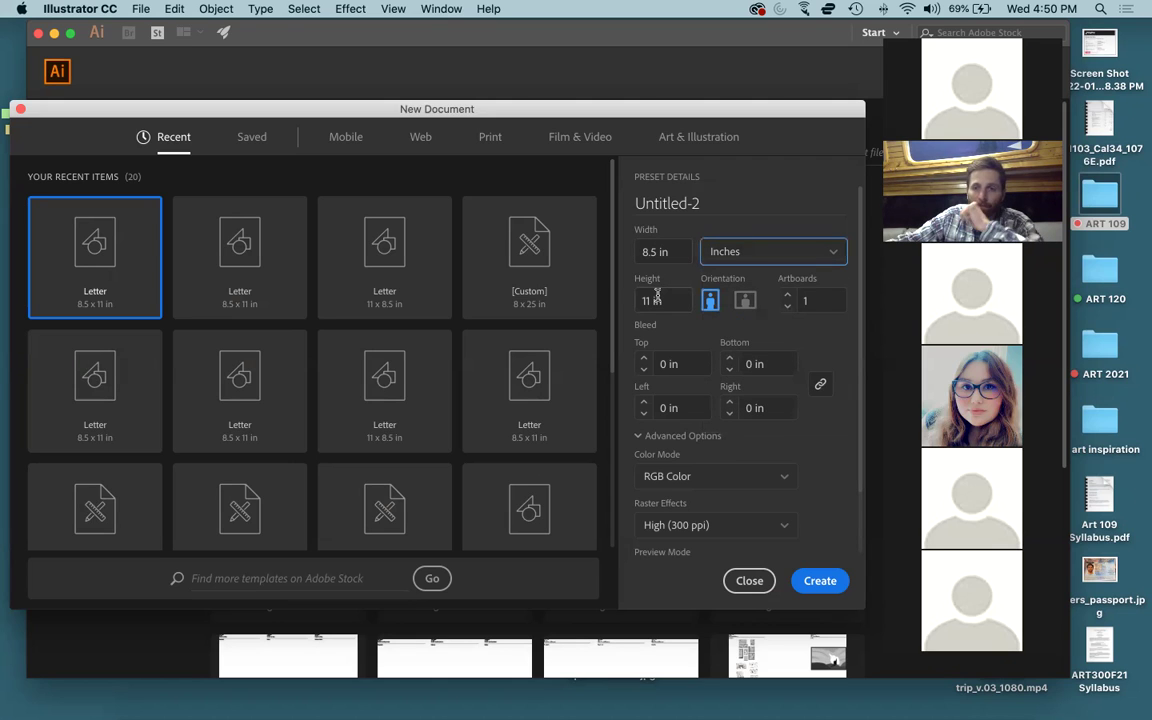
# - Try landscape orientation, return the document to portrait, and select the artboard count
pyautogui.click(744, 303)
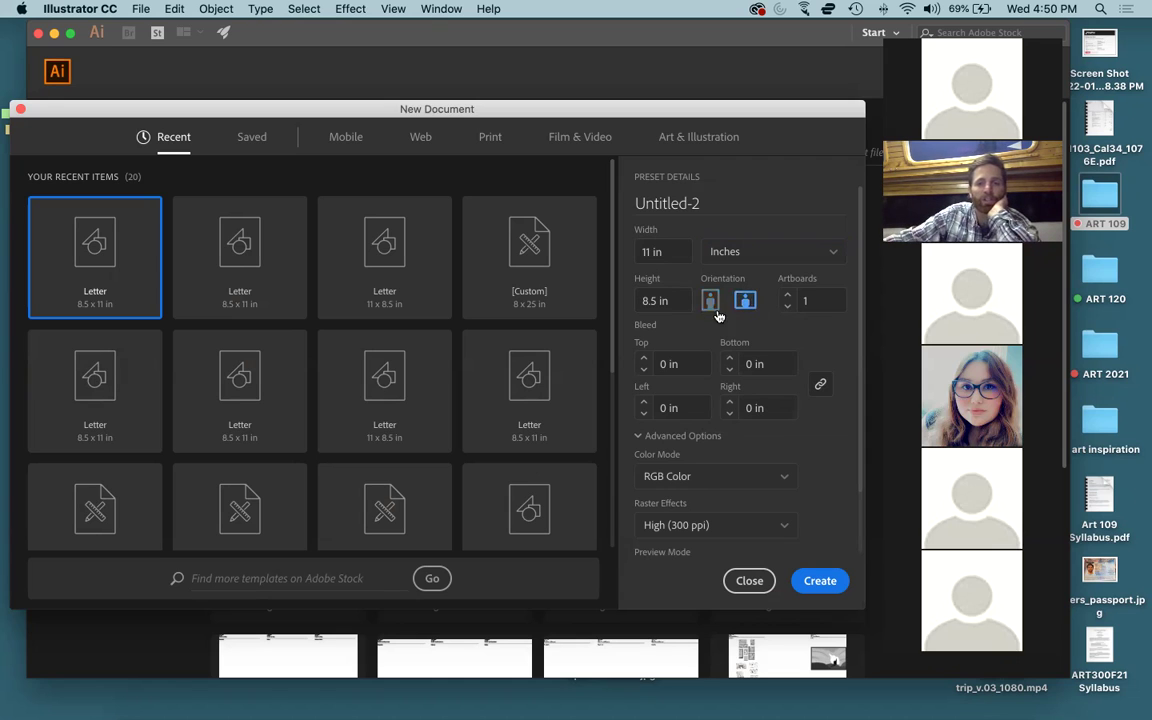
pyautogui.click(709, 302)
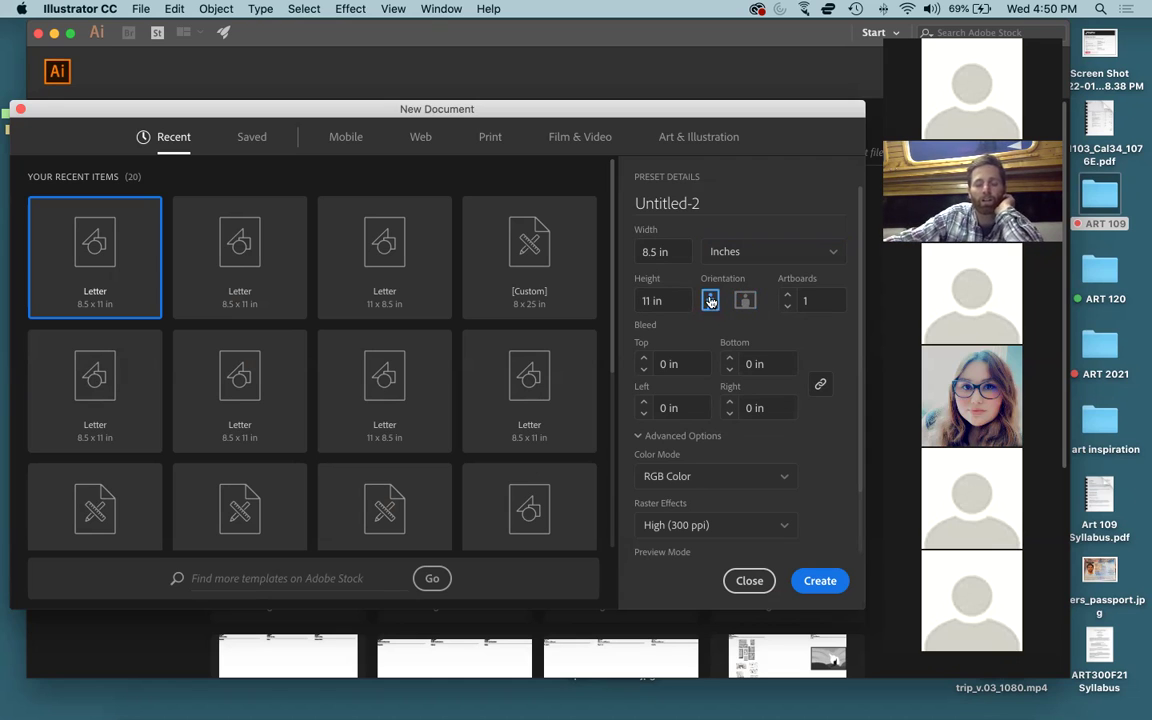
pyautogui.click(808, 302)
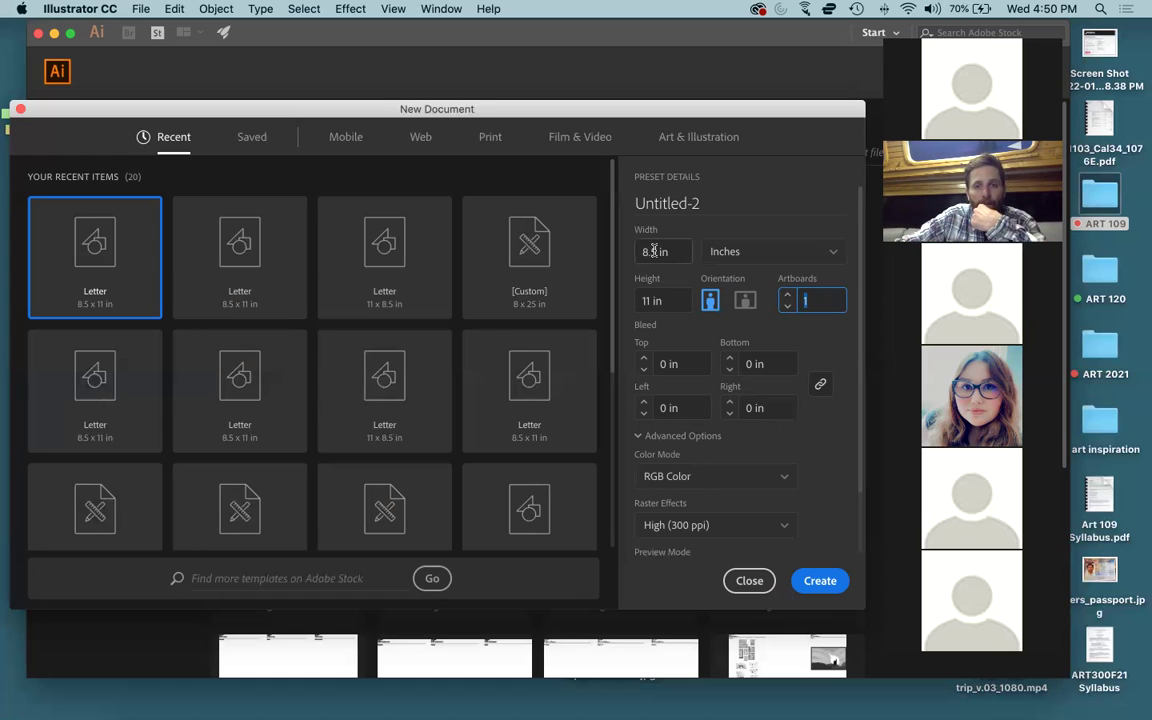
# - Create the letter-size document from the current settings and reposition its window on the desktop
pyautogui.click(818, 579)
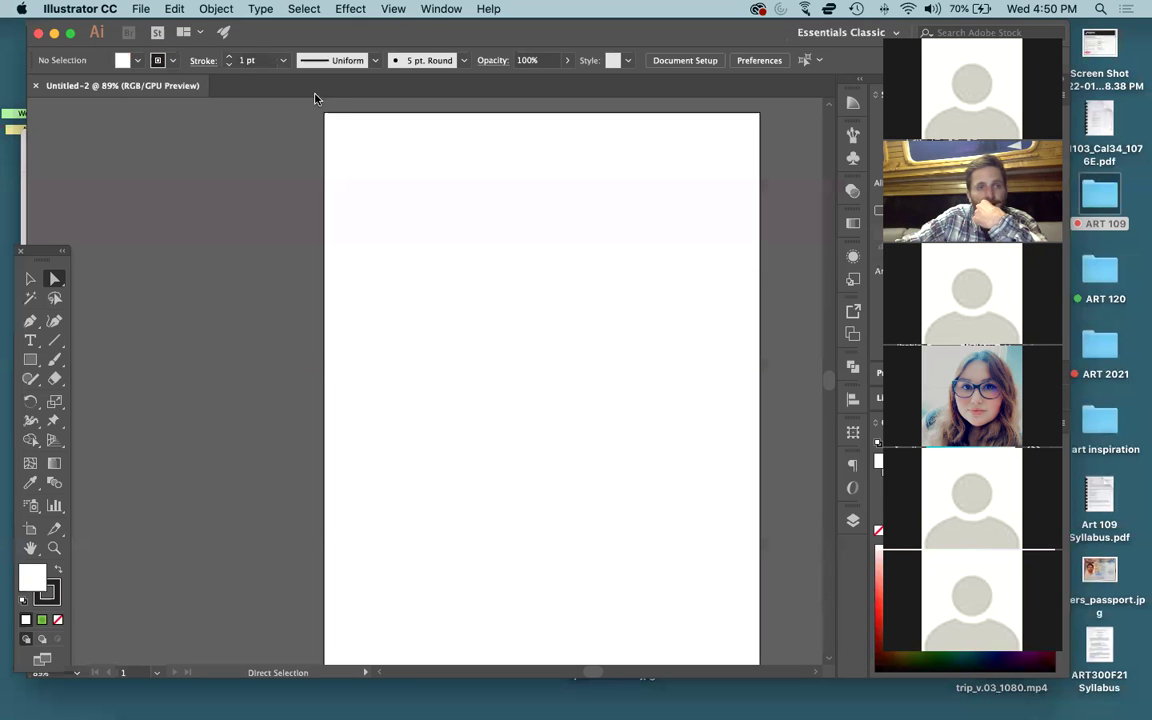
pyautogui.moveTo(220, 35)
pyautogui.mouseDown()
pyautogui.moveTo(220, 142)
pyautogui.moveTo(225, 63)
pyautogui.moveTo(87, 72)
pyautogui.moveTo(417, 64)
pyautogui.moveTo(198, 48)
pyautogui.moveTo(255, 65)
pyautogui.mouseUp()
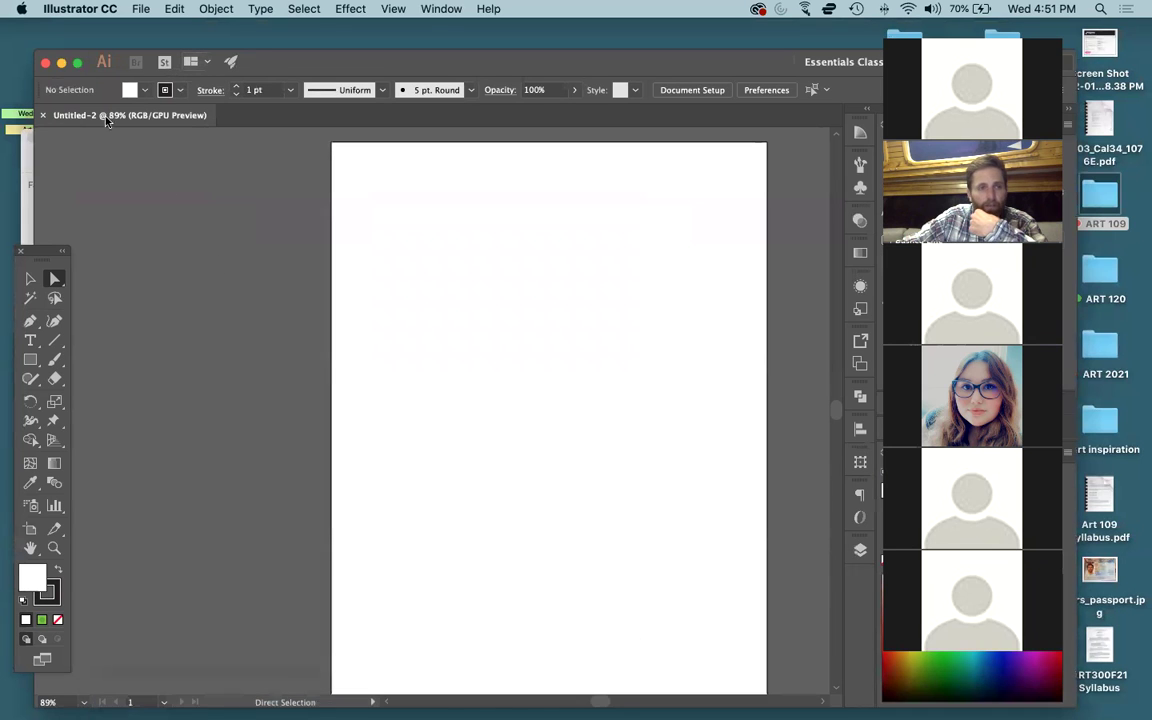
pyautogui.moveTo(301, 114)
pyautogui.mouseDown()
pyautogui.moveTo(198, 113)
pyautogui.moveTo(150, 133)
pyautogui.mouseUp()
# - Try the Painting and Tracing workspaces, and return to the Essentials Classic workspace
pyautogui.click(745, 82)
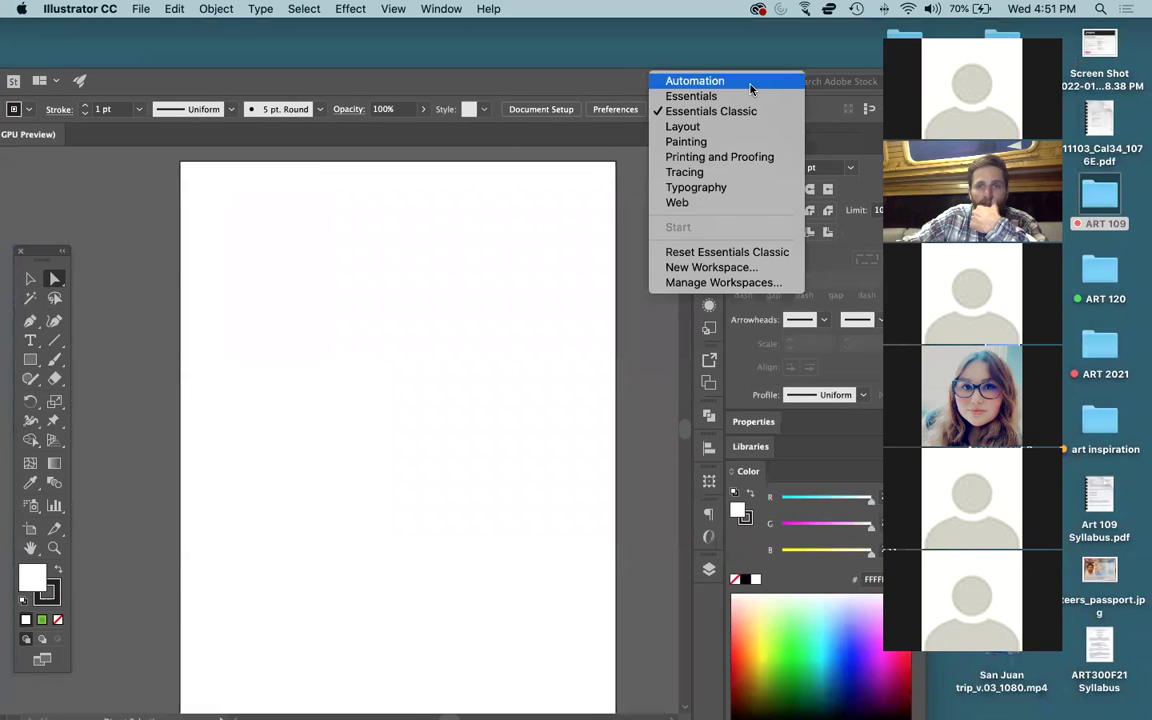
pyautogui.click(727, 141)
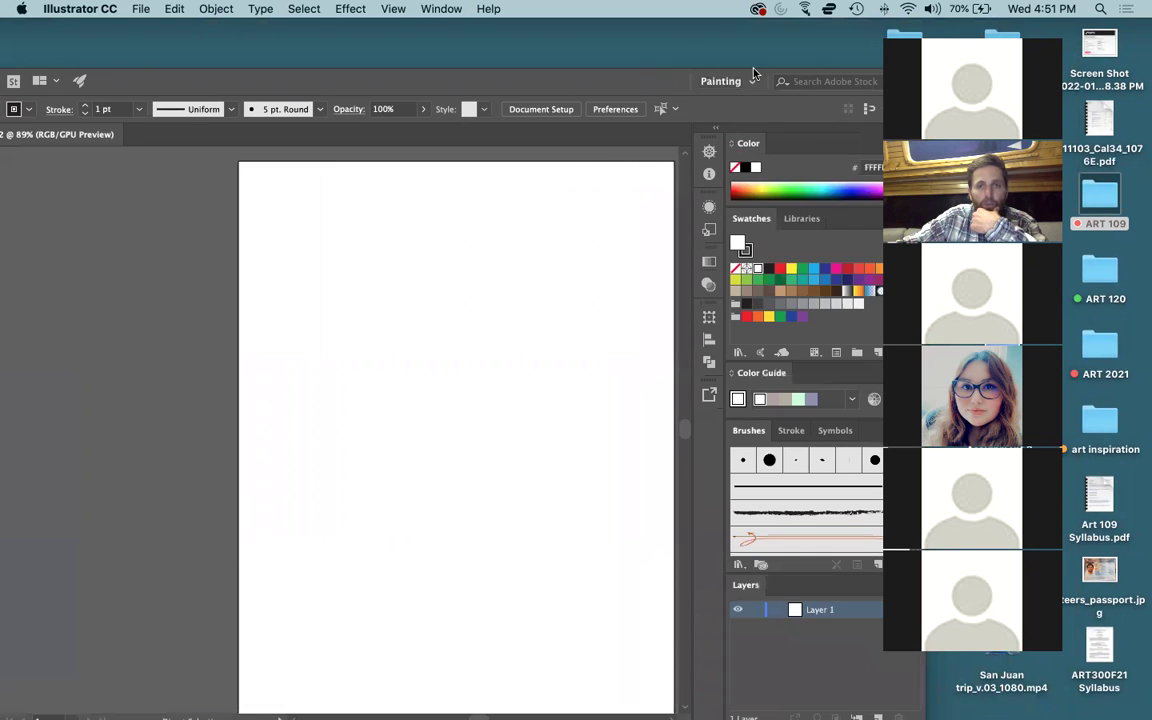
pyautogui.click(753, 80)
pyautogui.click(744, 174)
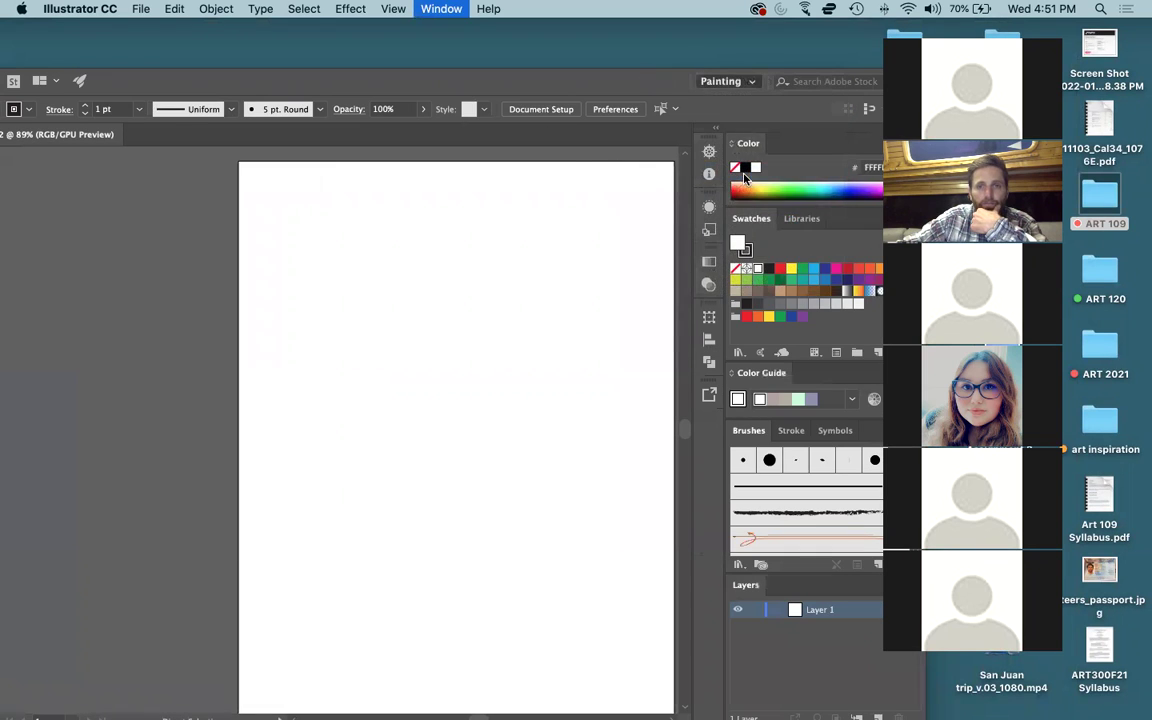
pyautogui.click(750, 81)
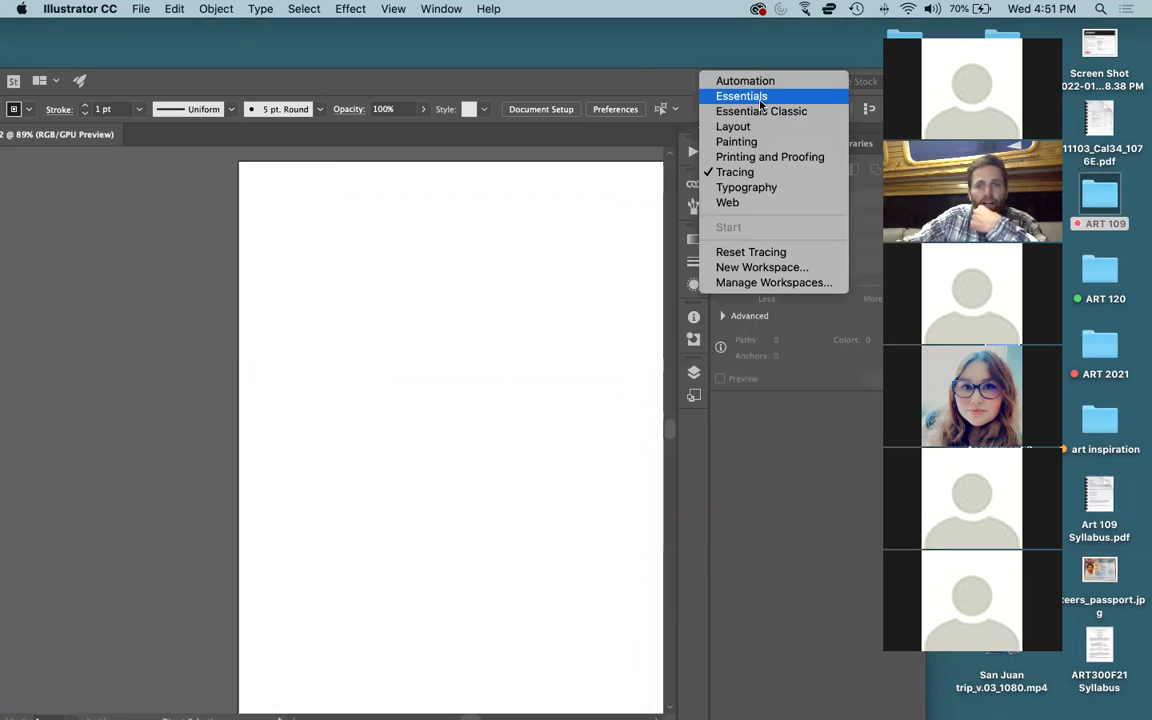
pyautogui.click(760, 111)
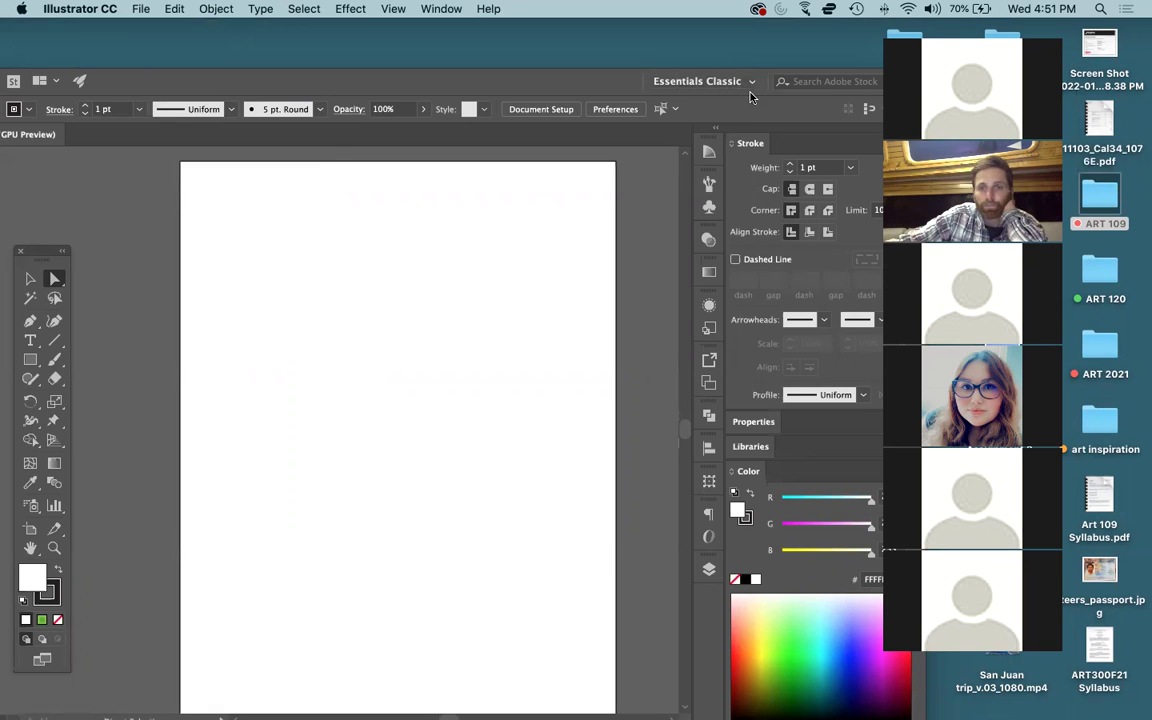
# - Bring the document window and the floating tool palette into convenient positions, and activate the Selection tool
pyautogui.moveTo(134, 82); pyautogui.dragTo(288, 52)
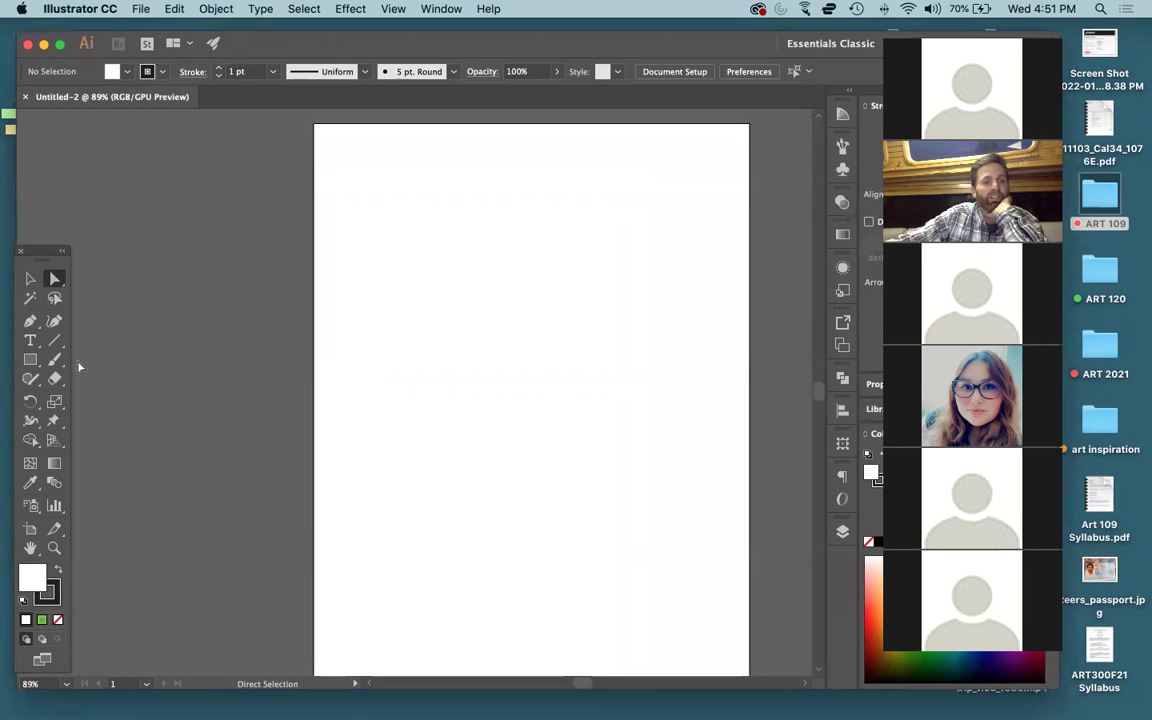
pyautogui.moveTo(46, 252); pyautogui.dragTo(46, 160)
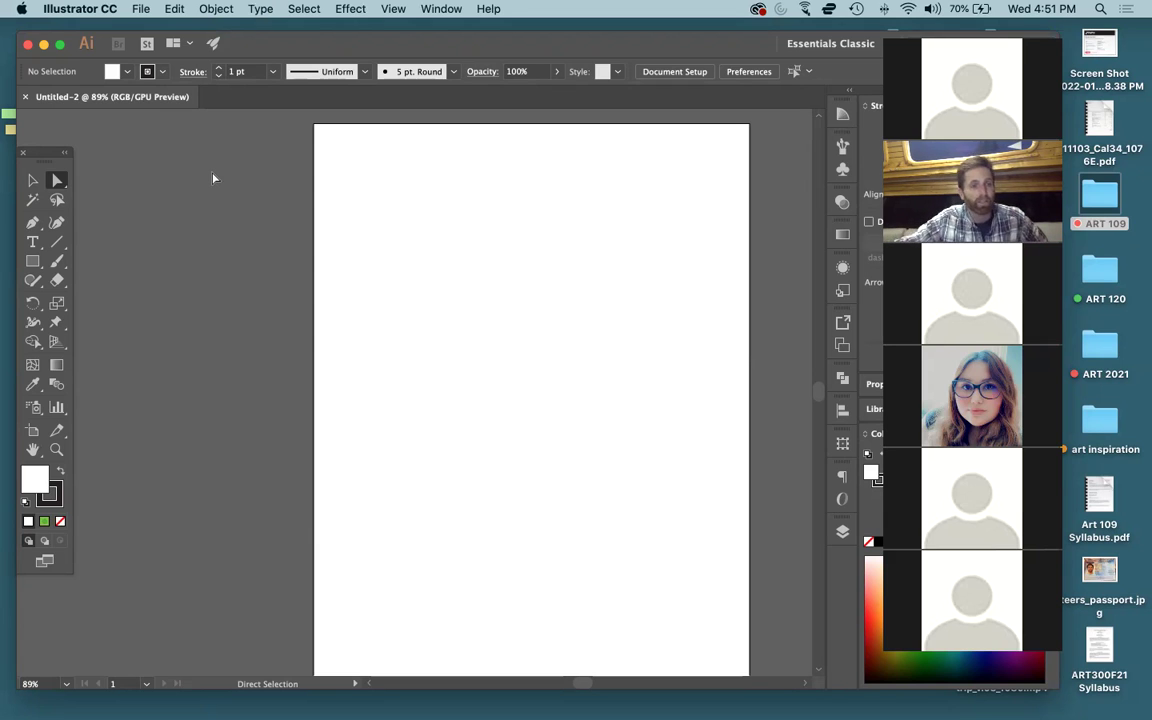
pyautogui.click(31, 181)
pyautogui.click(59, 182)
pyautogui.click(31, 181)
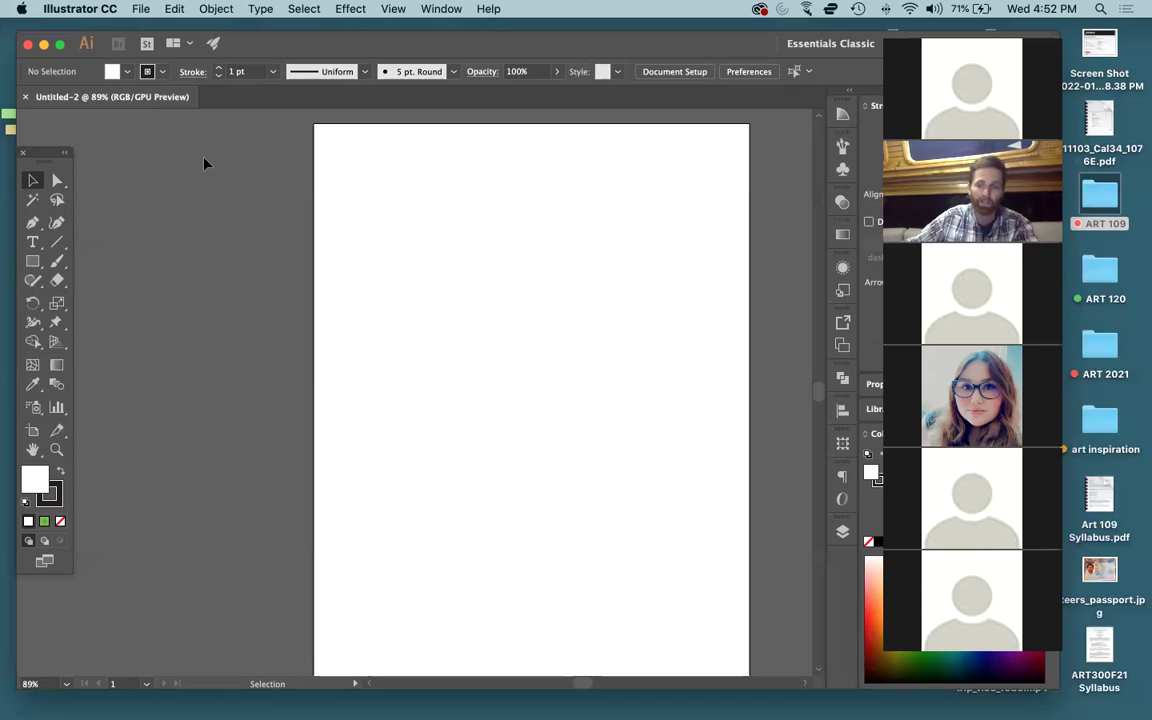
# - Look through the shape tools grouped with Rectangle, switching to the Polygon tool and back to the Rectangle tool
pyautogui.click(33, 262)
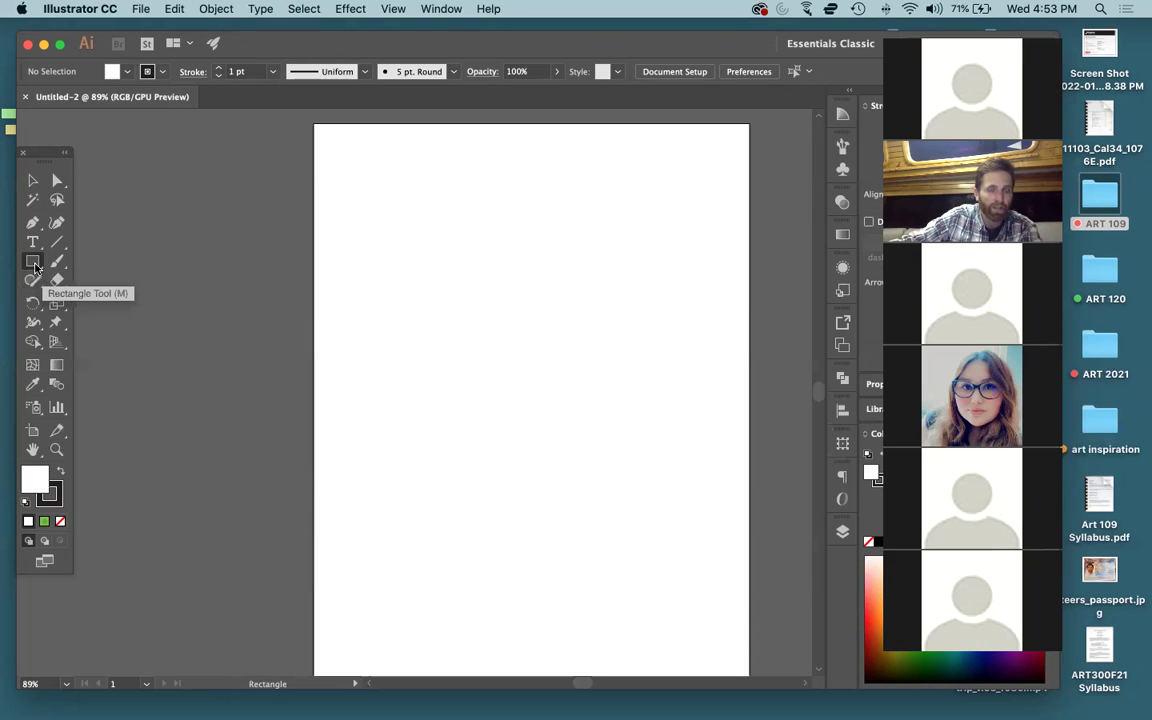
pyautogui.click(34, 264)
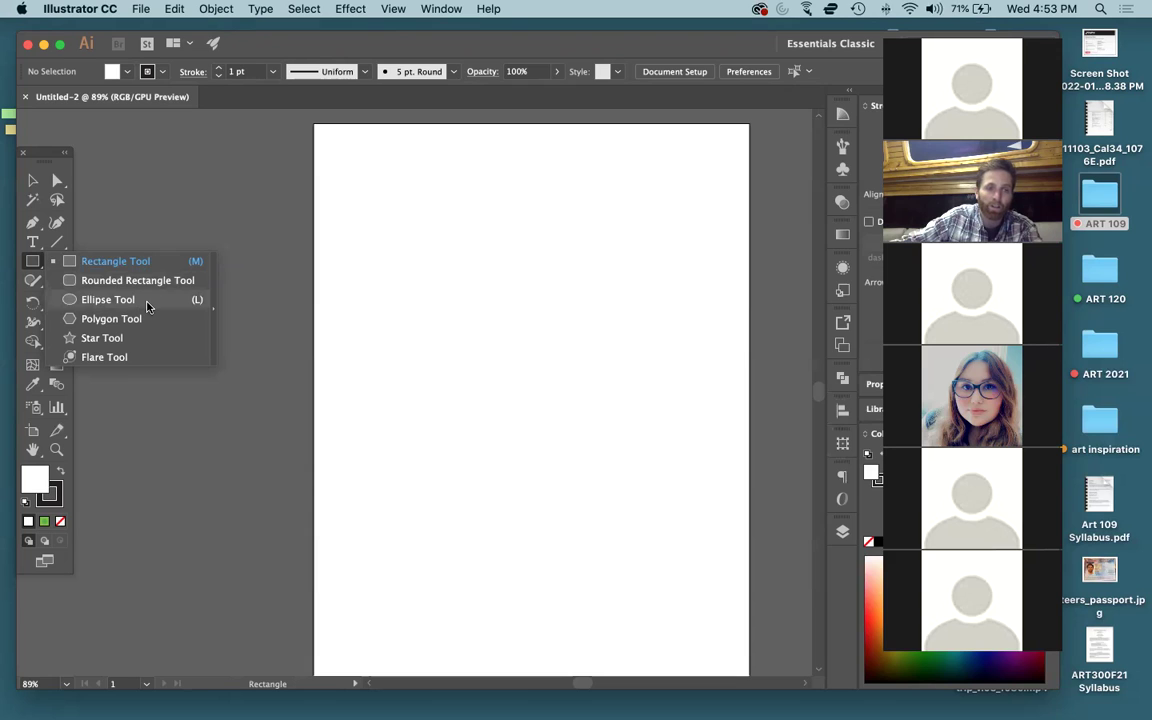
pyautogui.click(123, 318)
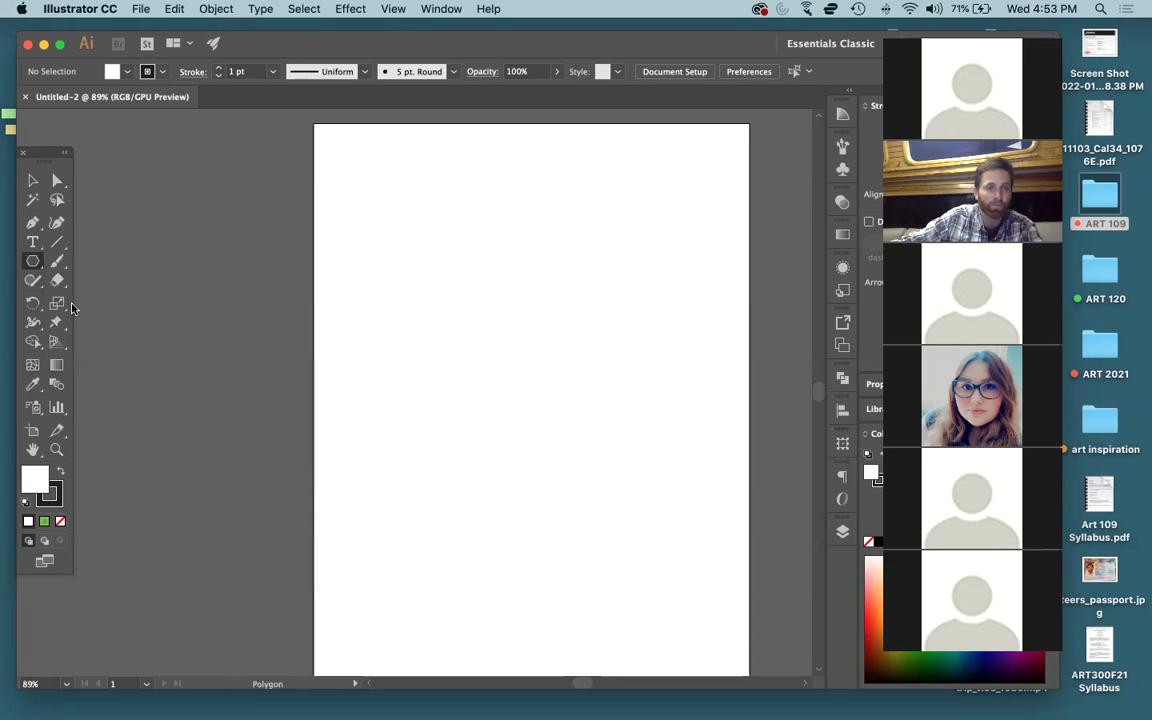
pyautogui.moveTo(32, 261); pyautogui.dragTo(90, 264)
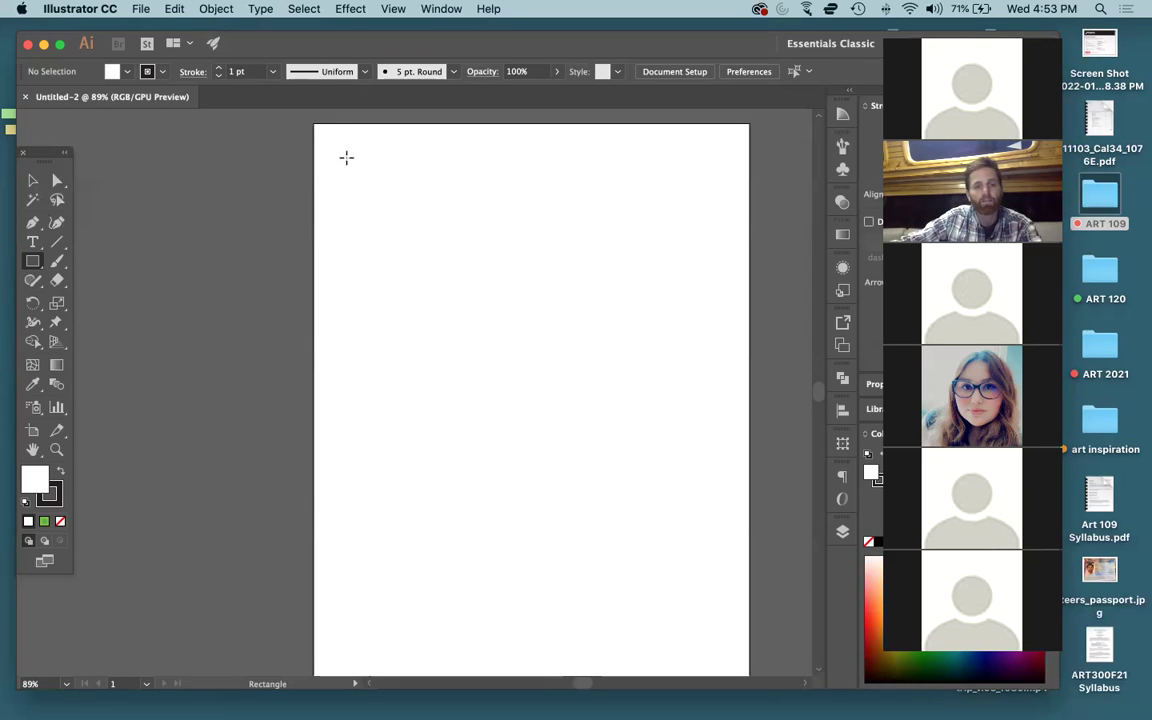
# - Draw six separate rectangles of varied sizes and proportions across the blank page
pyautogui.moveTo(344, 151); pyautogui.dragTo(483, 327)
pyautogui.moveTo(522, 190); pyautogui.dragTo(686, 288)
pyautogui.moveTo(336, 381); pyautogui.dragTo(531, 421)
pyautogui.moveTo(578, 342); pyautogui.dragTo(660, 444)
pyautogui.moveTo(343, 459); pyautogui.dragTo(434, 587)
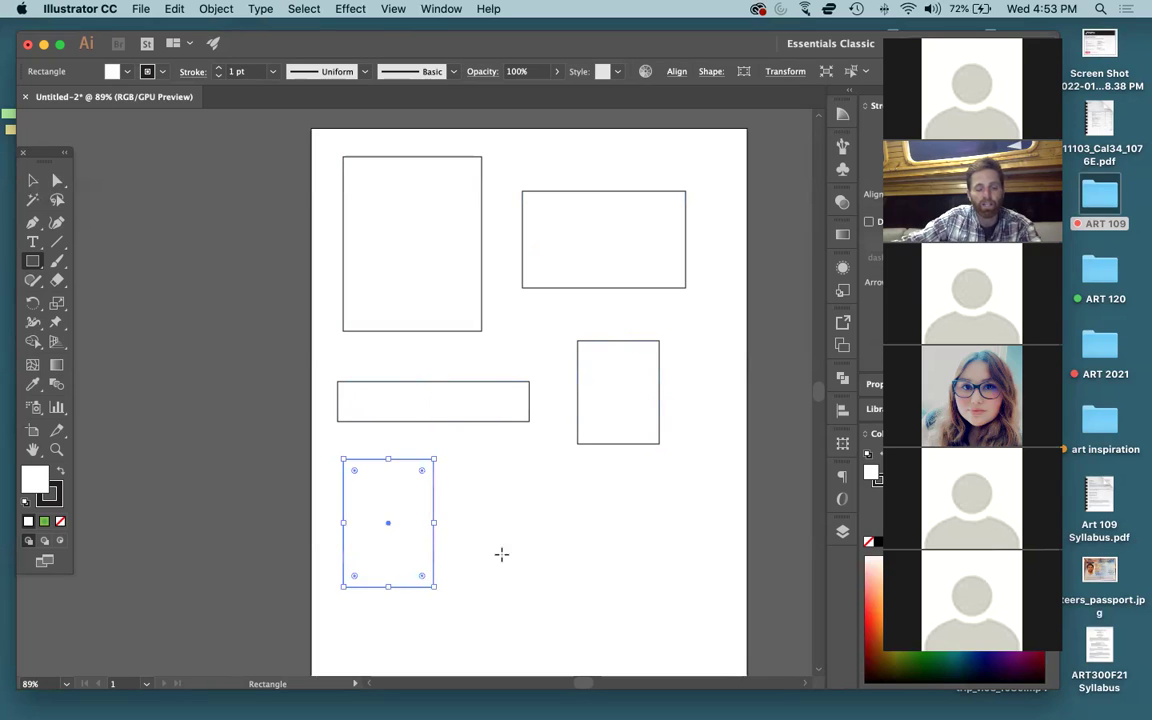
pyautogui.moveTo(463, 503); pyautogui.dragTo(689, 626)
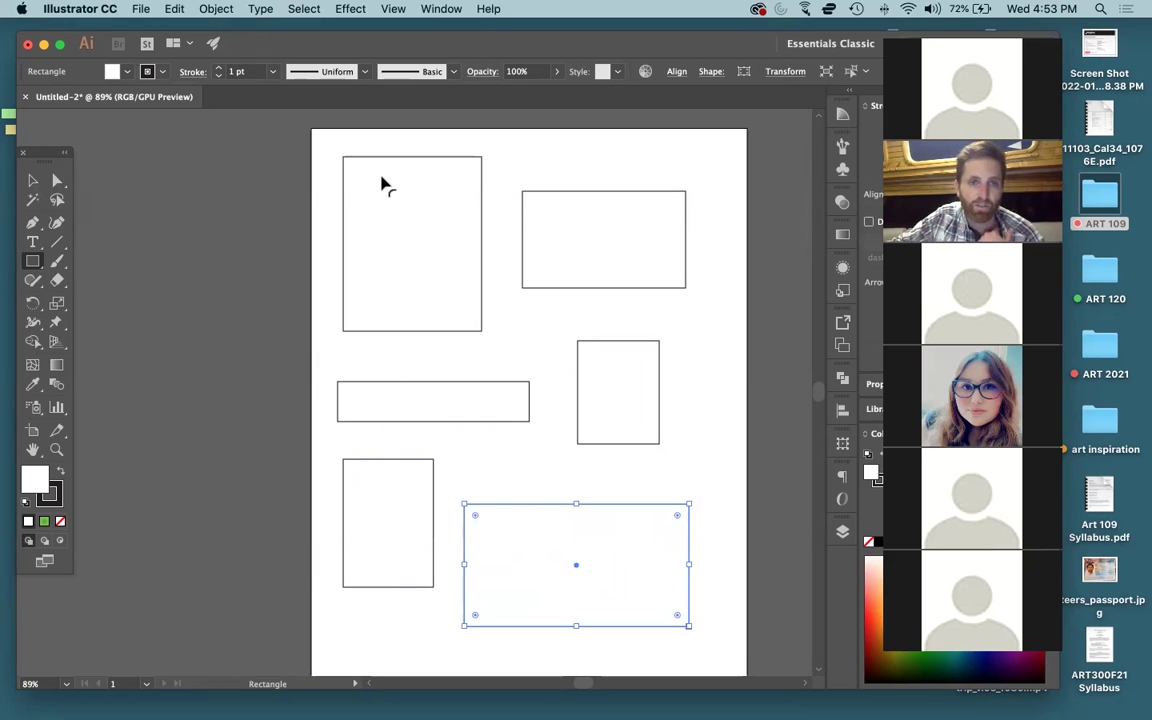
pyautogui.click(343, 158)
pyautogui.click(545, 387)
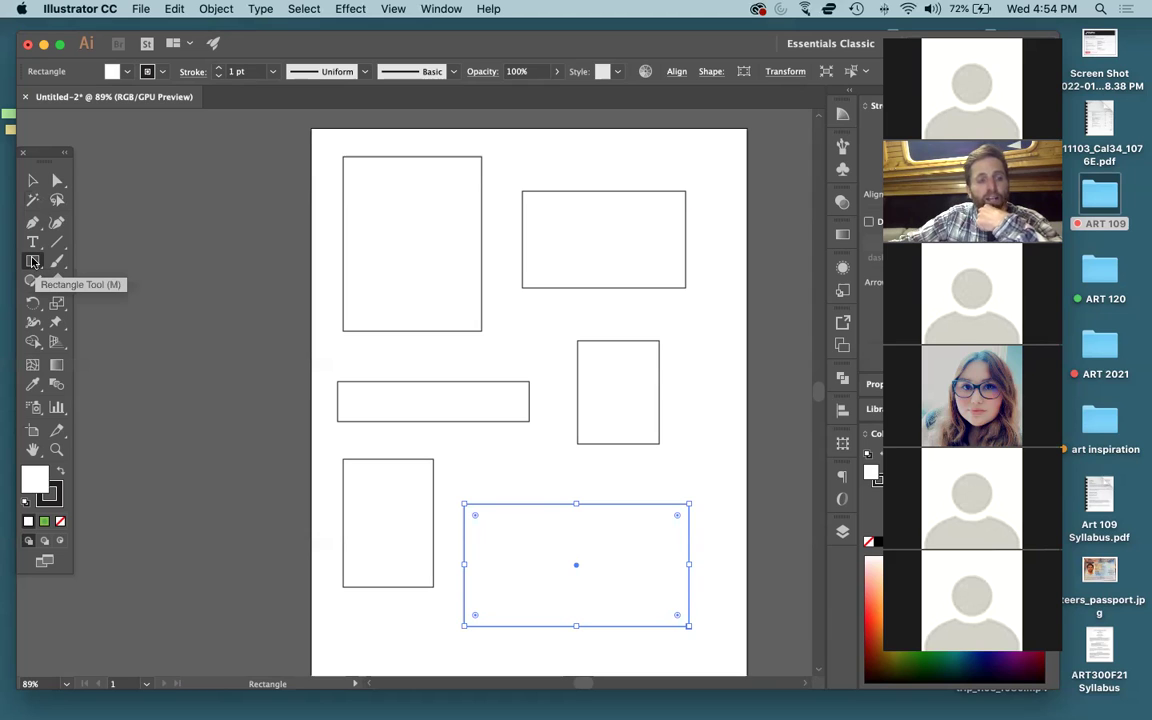
pyautogui.moveTo(33, 262); pyautogui.dragTo(404, 299)
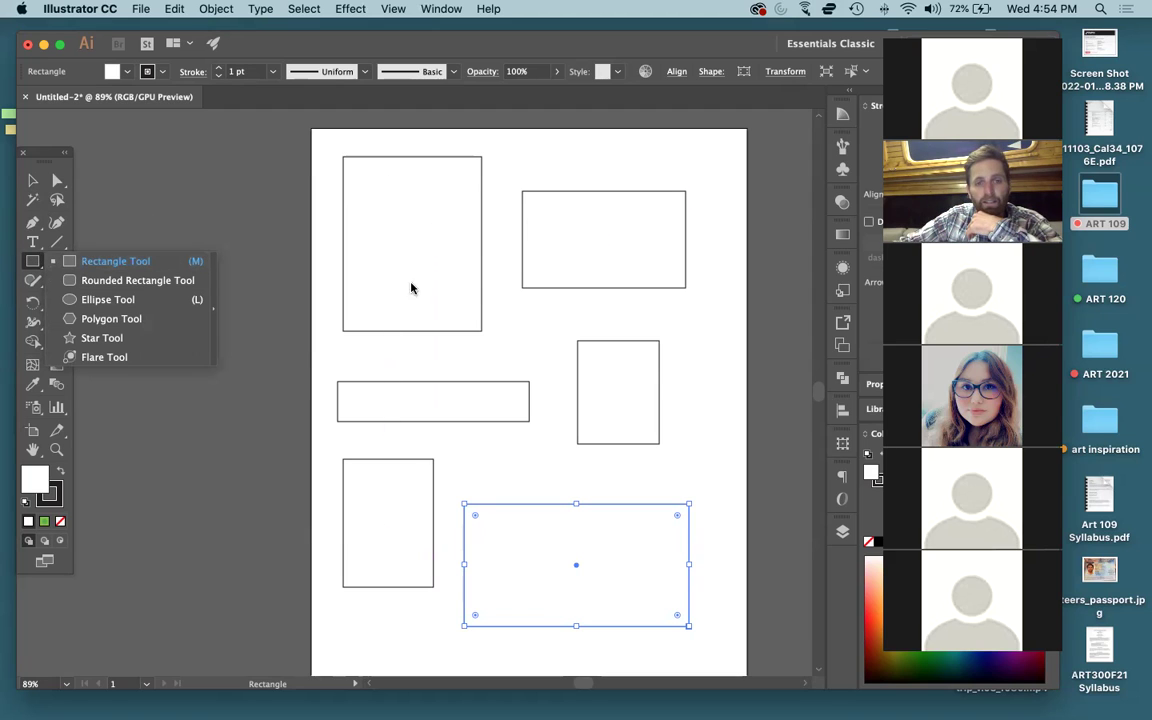
pyautogui.moveTo(131, 156); pyautogui.dragTo(44, 185)
# - Use the Selection tool to move and reshape the upper-left rectangle, first wide, finally larger and portrait-shaped in the page corner
pyautogui.click(32, 184)
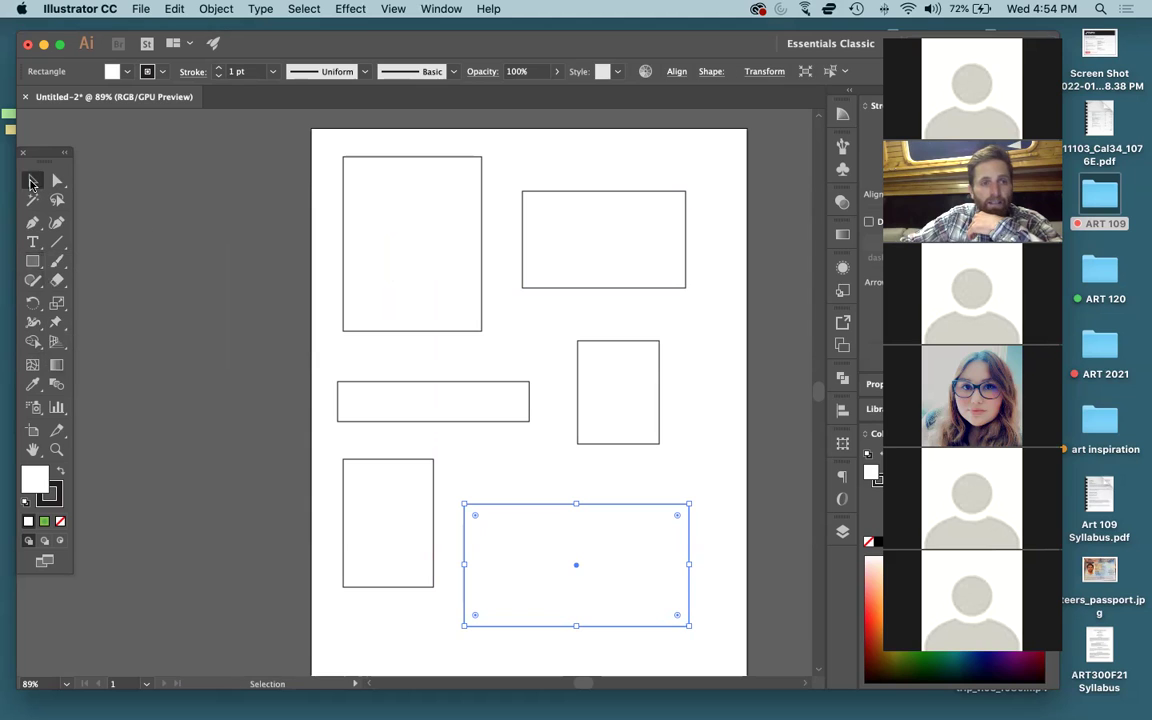
pyautogui.moveTo(375, 229); pyautogui.dragTo(237, 244)
pyautogui.moveTo(203, 170); pyautogui.dragTo(447, 220)
pyautogui.click(288, 246)
pyautogui.click(372, 222)
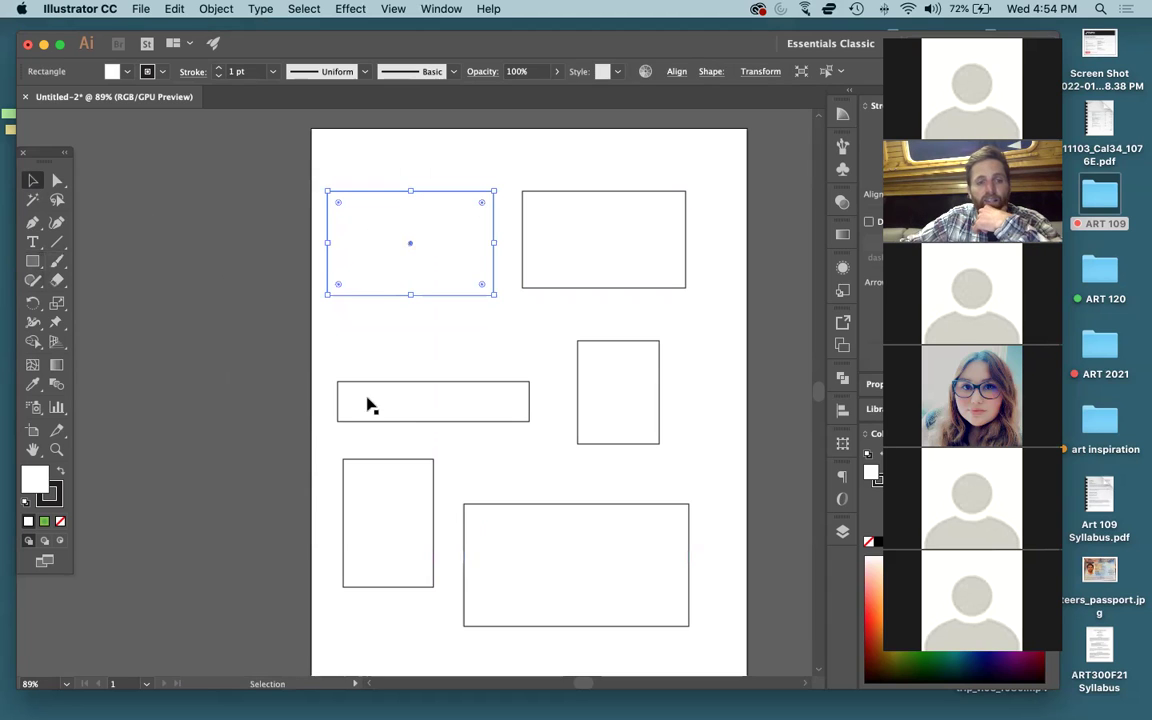
pyautogui.click(404, 396)
pyautogui.click(378, 228)
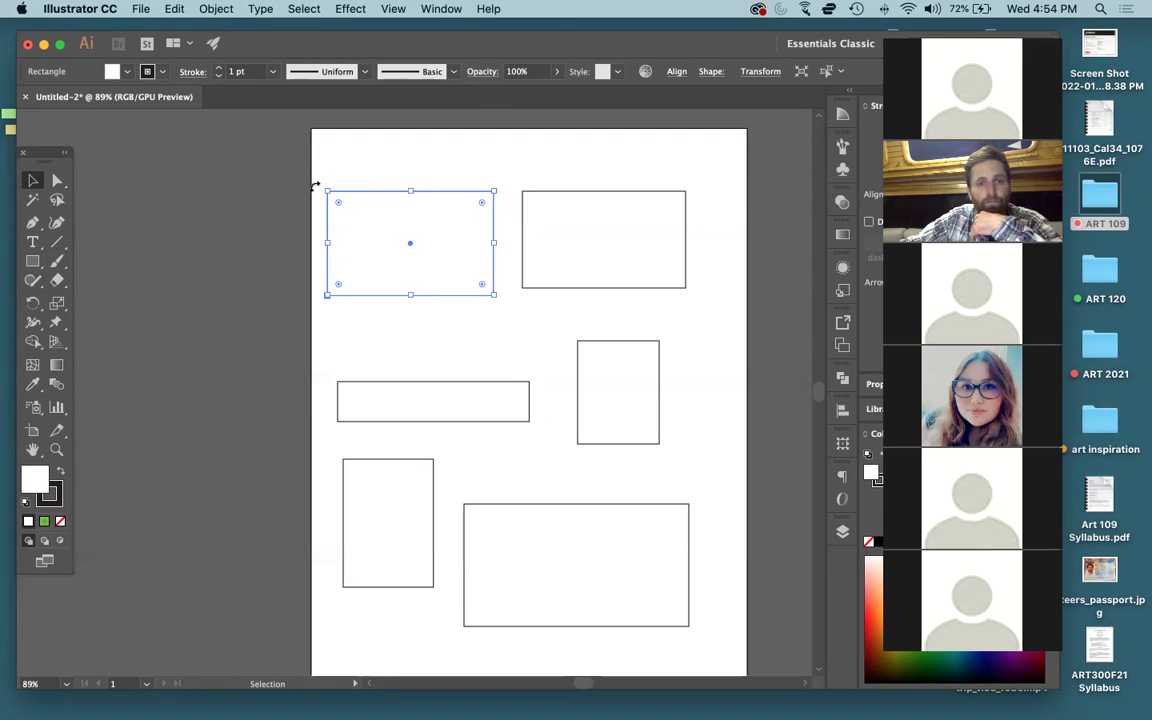
pyautogui.moveTo(327, 190); pyautogui.dragTo(404, 141)
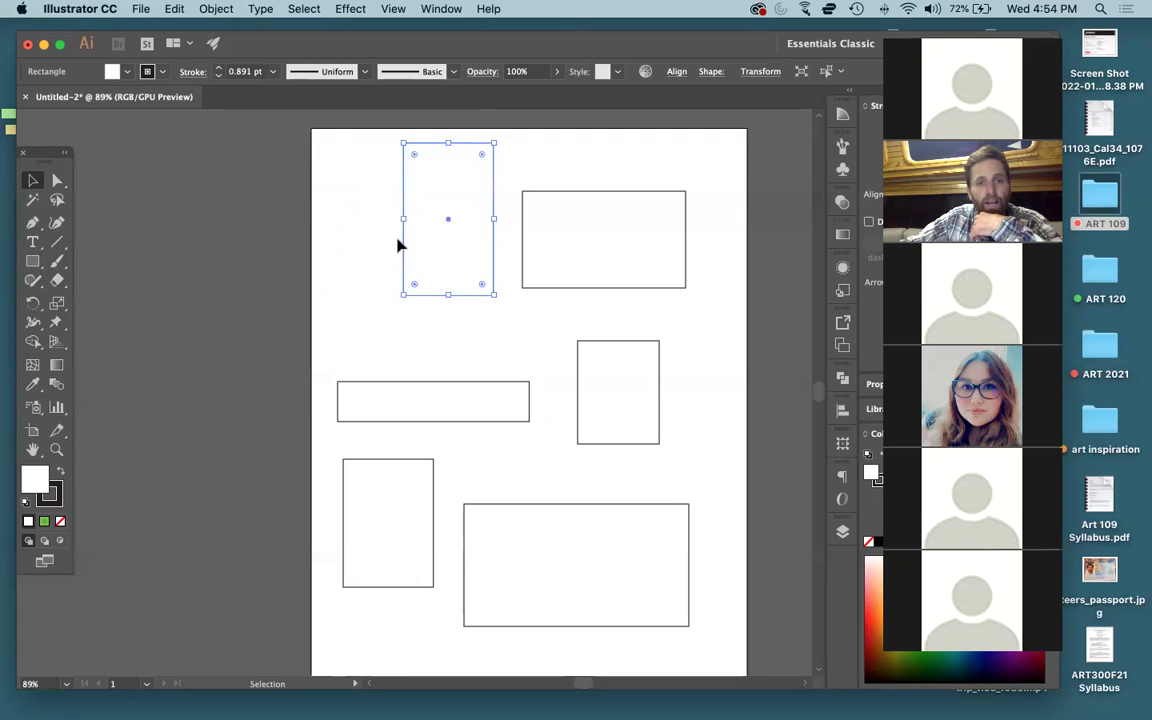
pyautogui.moveTo(393, 221); pyautogui.dragTo(412, 334)
# - Shift the upper-right rectangle's top and bottom edges up, and enlarge the middle-right, long narrow and lower-left rectangles
pyautogui.click(600, 196)
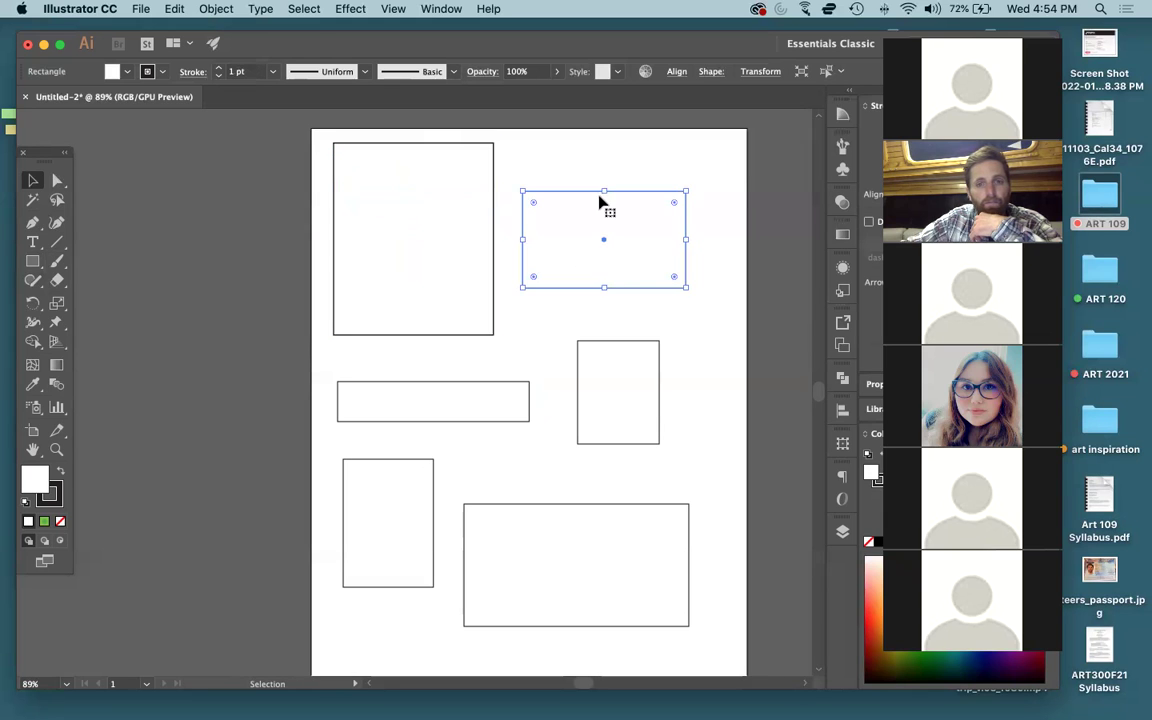
pyautogui.moveTo(603, 190); pyautogui.dragTo(601, 155)
pyautogui.moveTo(604, 288); pyautogui.dragTo(604, 252)
pyautogui.click(614, 360)
pyautogui.moveTo(618, 340); pyautogui.dragTo(618, 291)
pyautogui.click(508, 403)
pyautogui.moveTo(531, 381); pyautogui.dragTo(537, 351)
pyautogui.click(349, 538)
pyautogui.moveTo(342, 522); pyautogui.dragTo(324, 510)
# - Move the lower-left and long narrow rectangles off the page and delete both
pyautogui.moveTo(399, 555); pyautogui.dragTo(204, 520)
pyautogui.moveTo(455, 398); pyautogui.dragTo(235, 346)
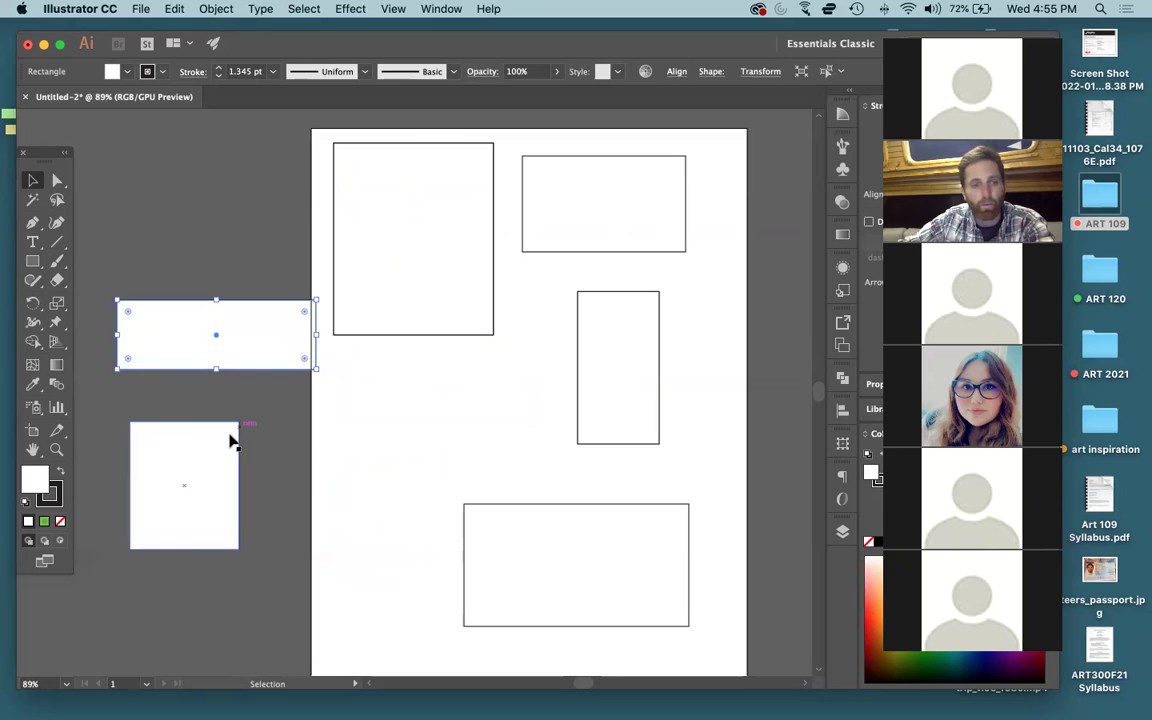
pyautogui.press('Delete')
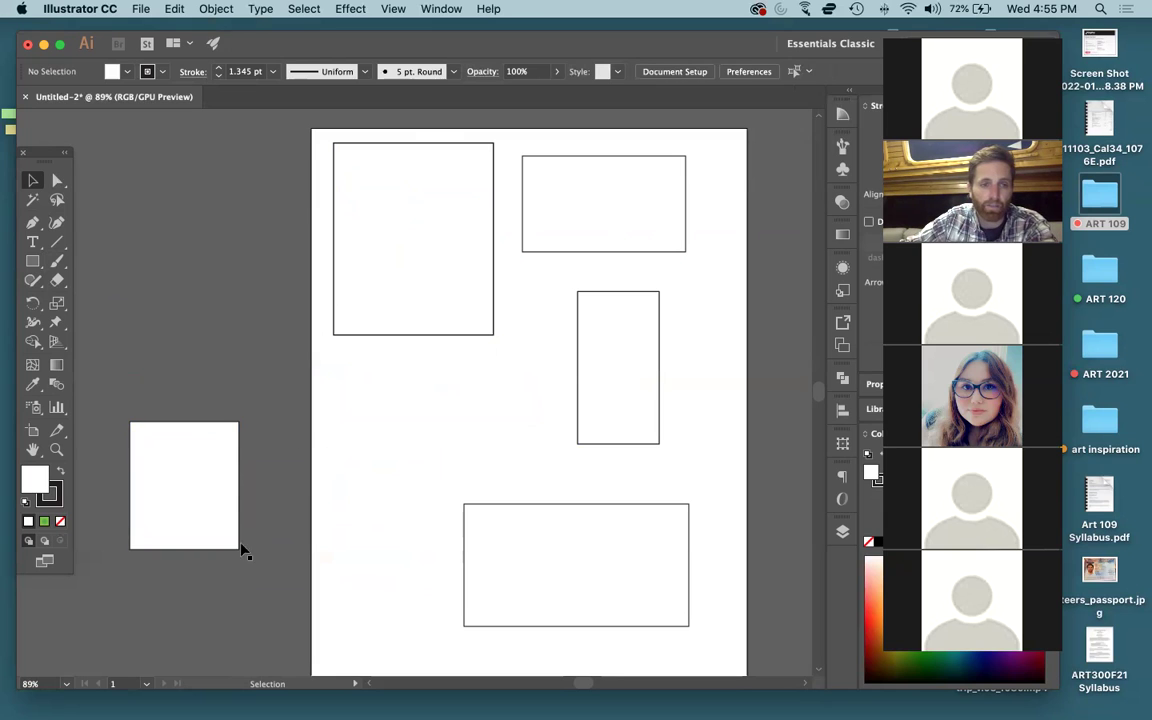
pyautogui.click(208, 512)
pyautogui.press('Delete')
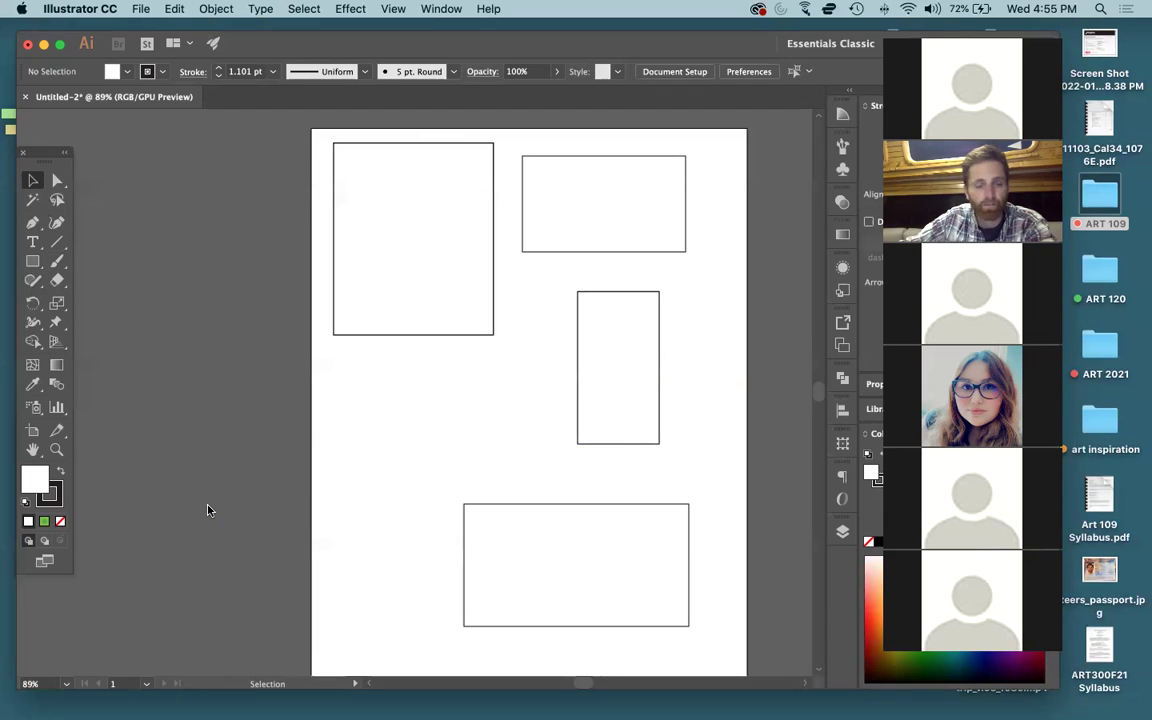
# - Delete the middle-right, upper-right and large lower-right rectangles from the page
pyautogui.click(614, 347)
pyautogui.press('Delete')
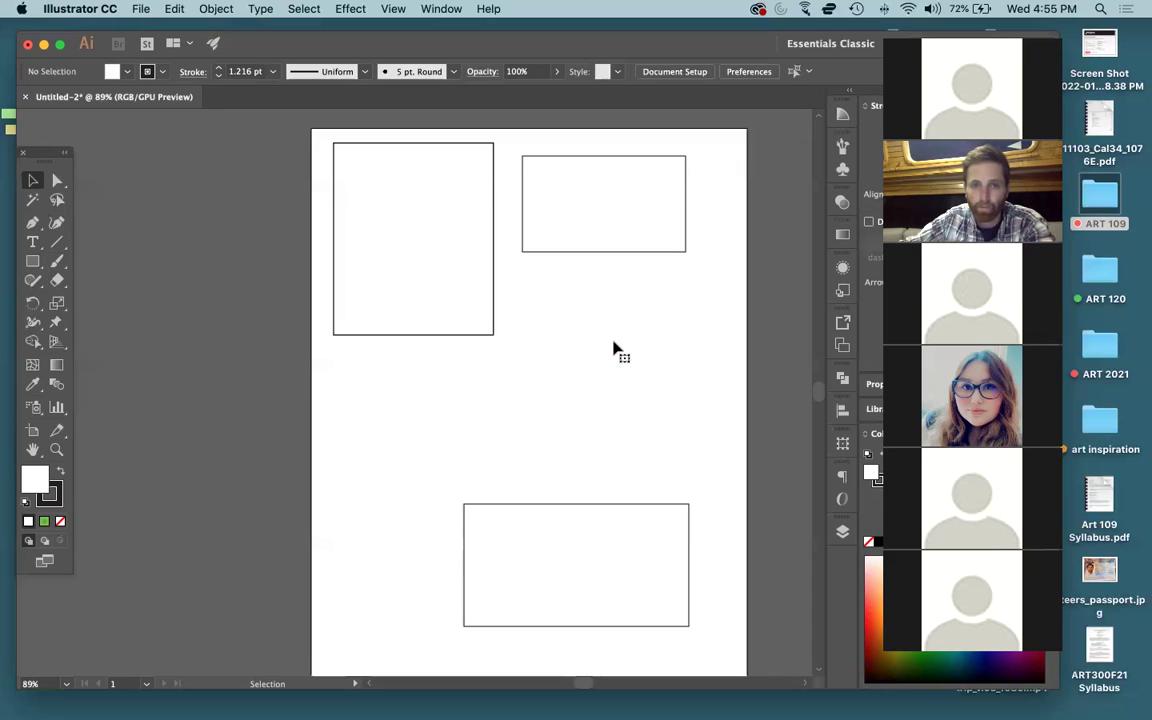
pyautogui.click(579, 246)
pyautogui.press('Delete')
pyautogui.click(545, 596)
pyautogui.press('Delete')
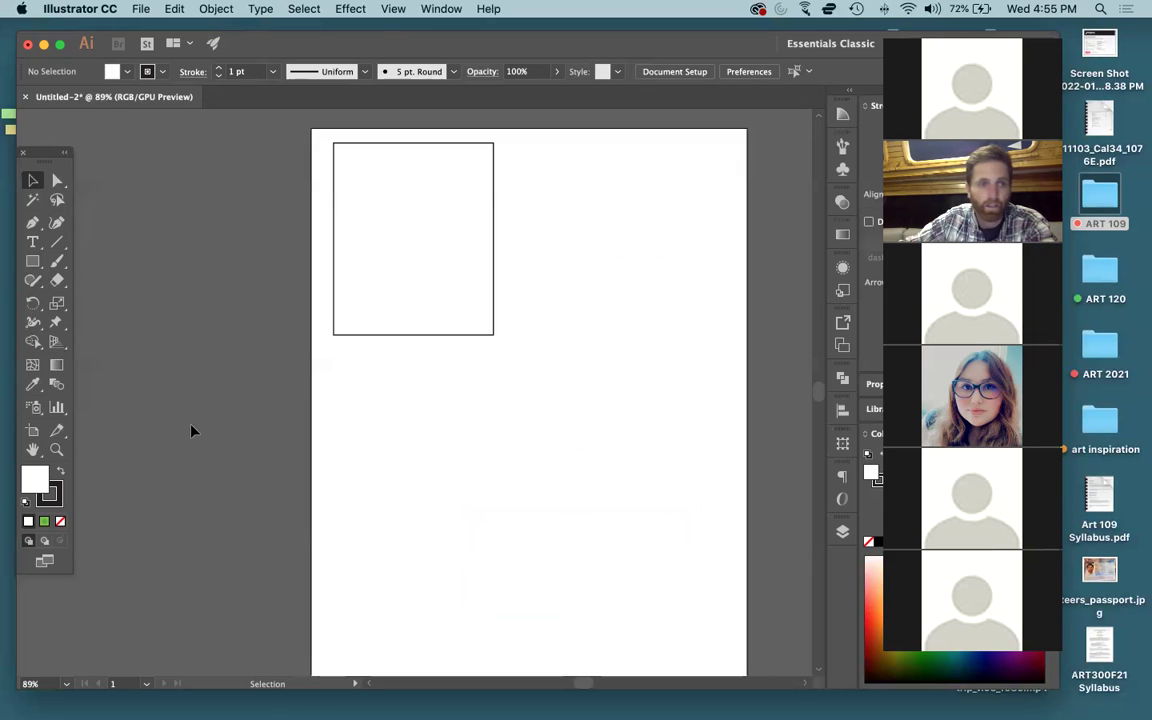
# - Draw two tall ellipses with the Ellipse tool, one beside the remaining rectangle and one below it
pyautogui.click(37, 266)
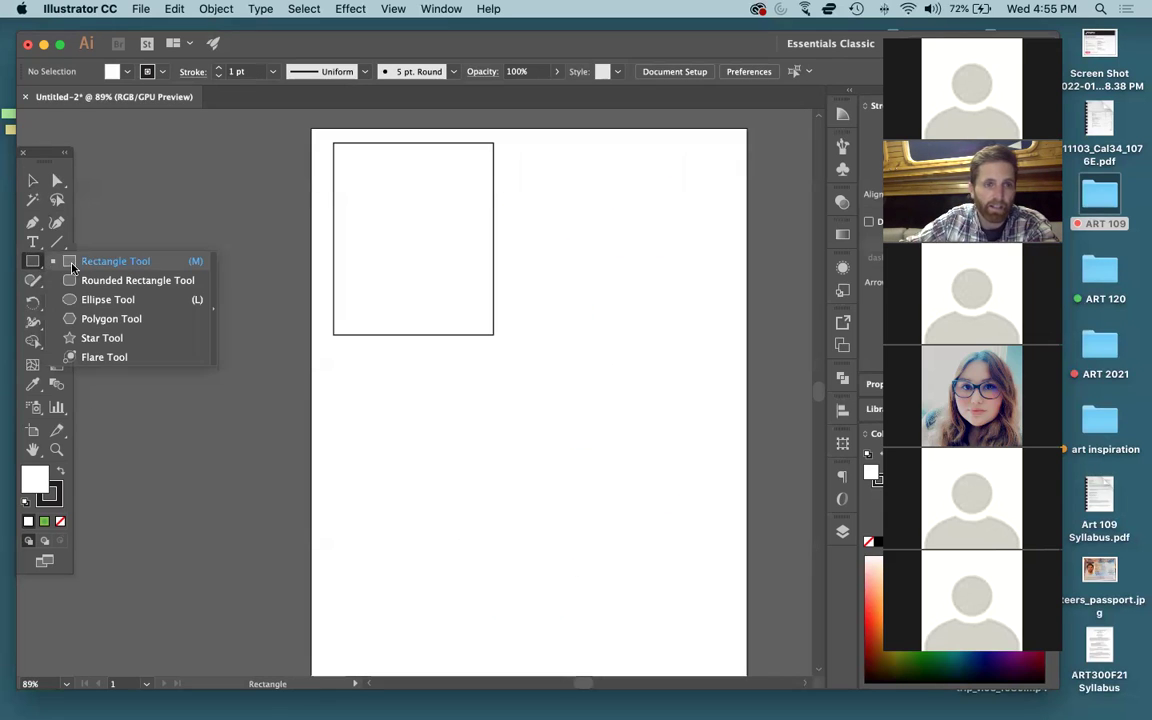
pyautogui.click(108, 300)
pyautogui.moveTo(567, 184); pyautogui.dragTo(638, 316)
pyautogui.moveTo(353, 408); pyautogui.dragTo(428, 568)
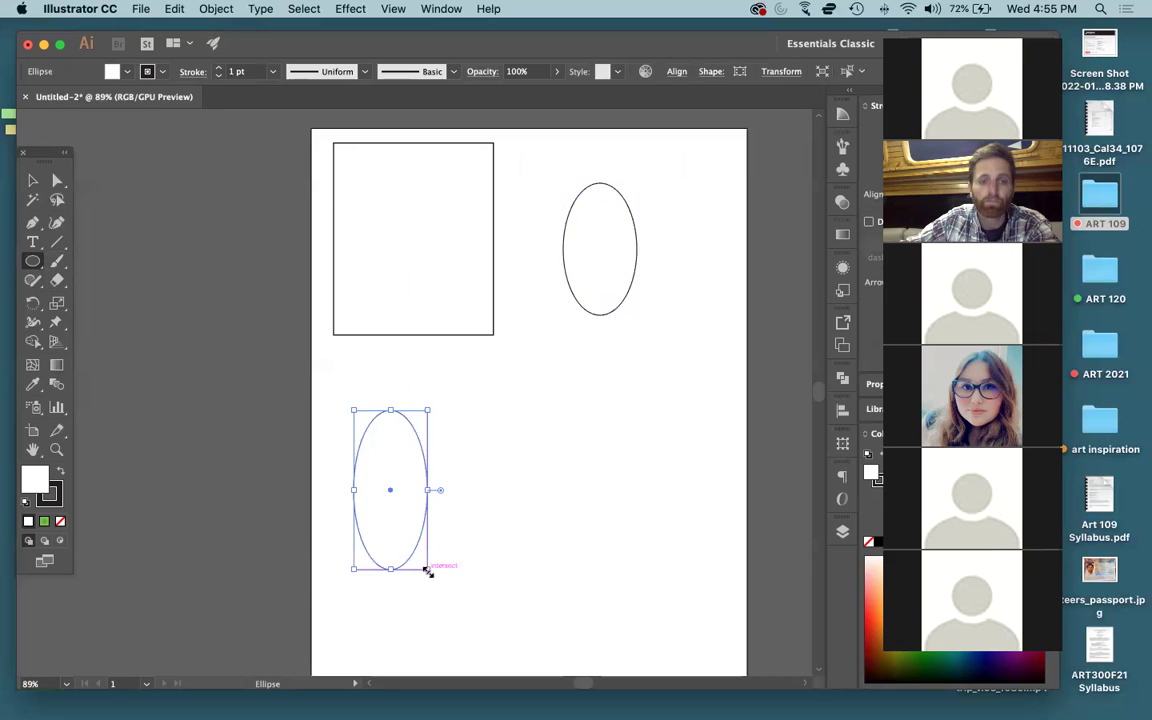
# - Create a square 2 in wide and 2 in high with the Rectangle tool, to the right of the lower ellipse
pyautogui.click(35, 264)
pyautogui.click(105, 260)
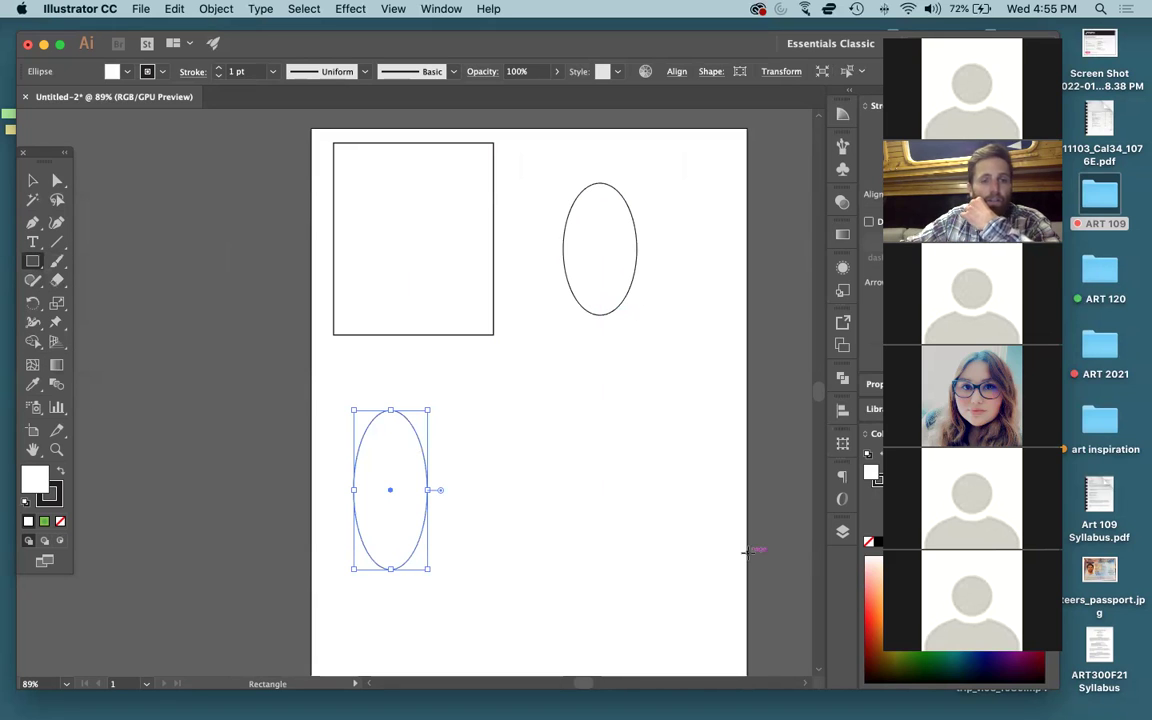
pyautogui.click(549, 425)
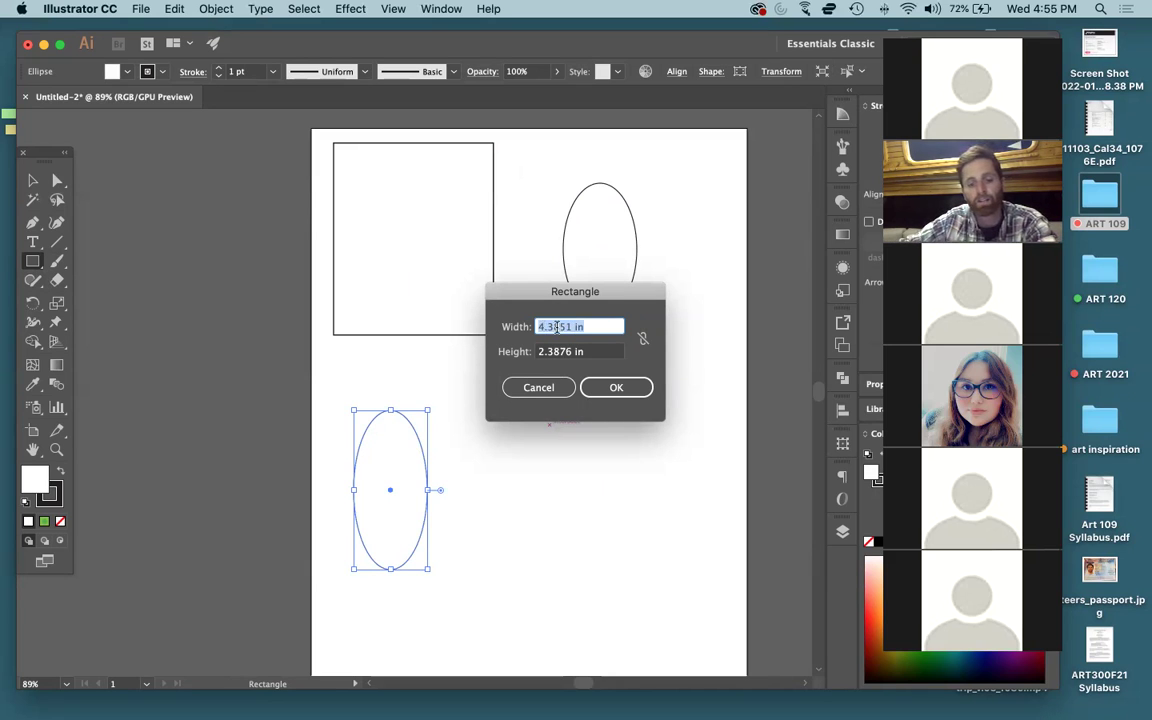
pyautogui.write('2')
pyautogui.press('Tab')
pyautogui.write('2')
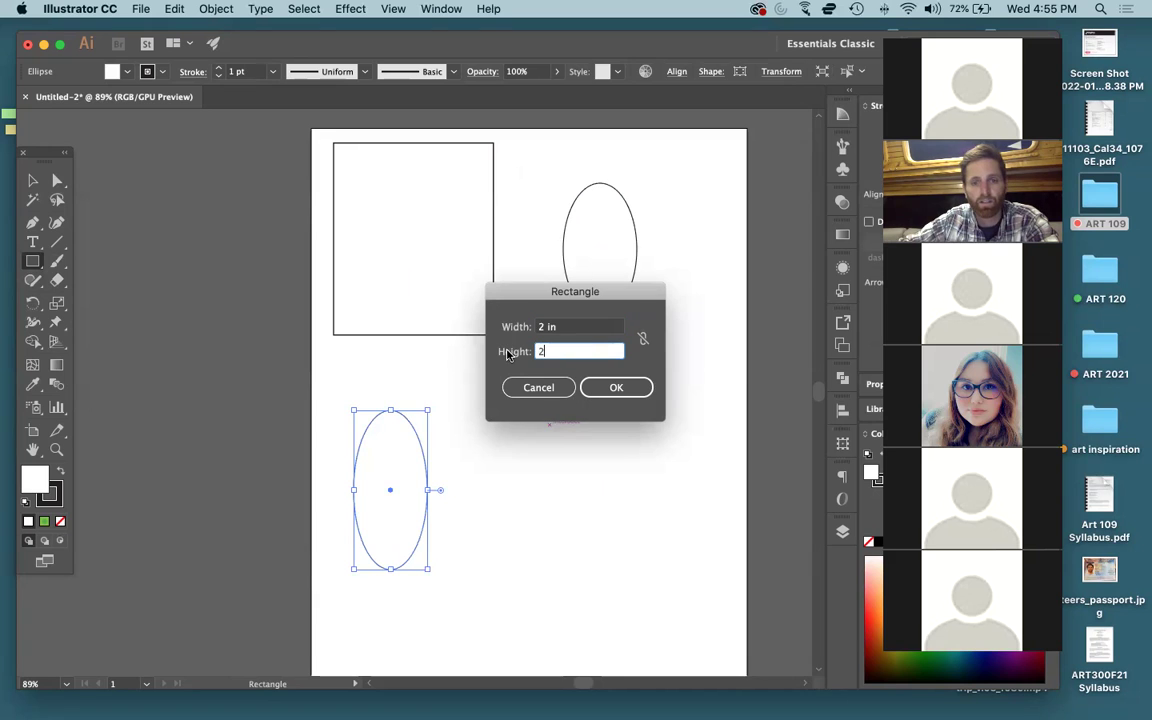
pyautogui.click(626, 396)
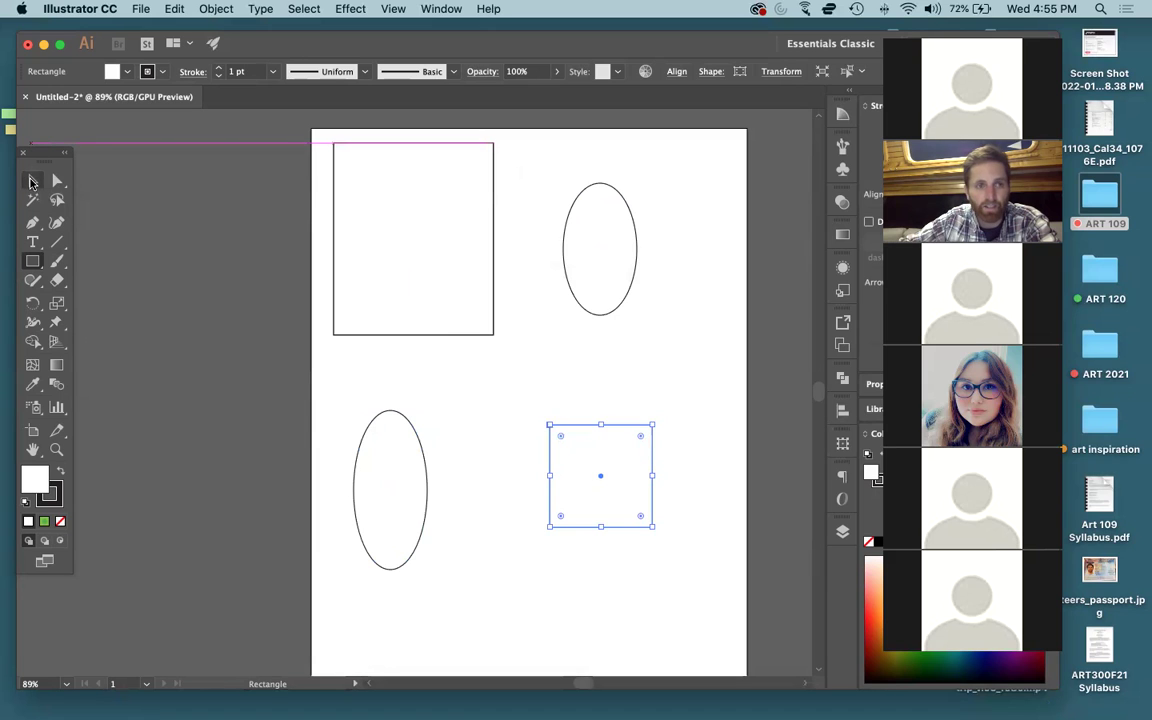
# - Move the 2 in square farther right and slightly down with the Selection tool, and deselect it
pyautogui.click(32, 181)
pyautogui.moveTo(545, 457); pyautogui.dragTo(520, 466)
pyautogui.moveTo(552, 481); pyautogui.dragTo(655, 520)
pyautogui.click(512, 483)
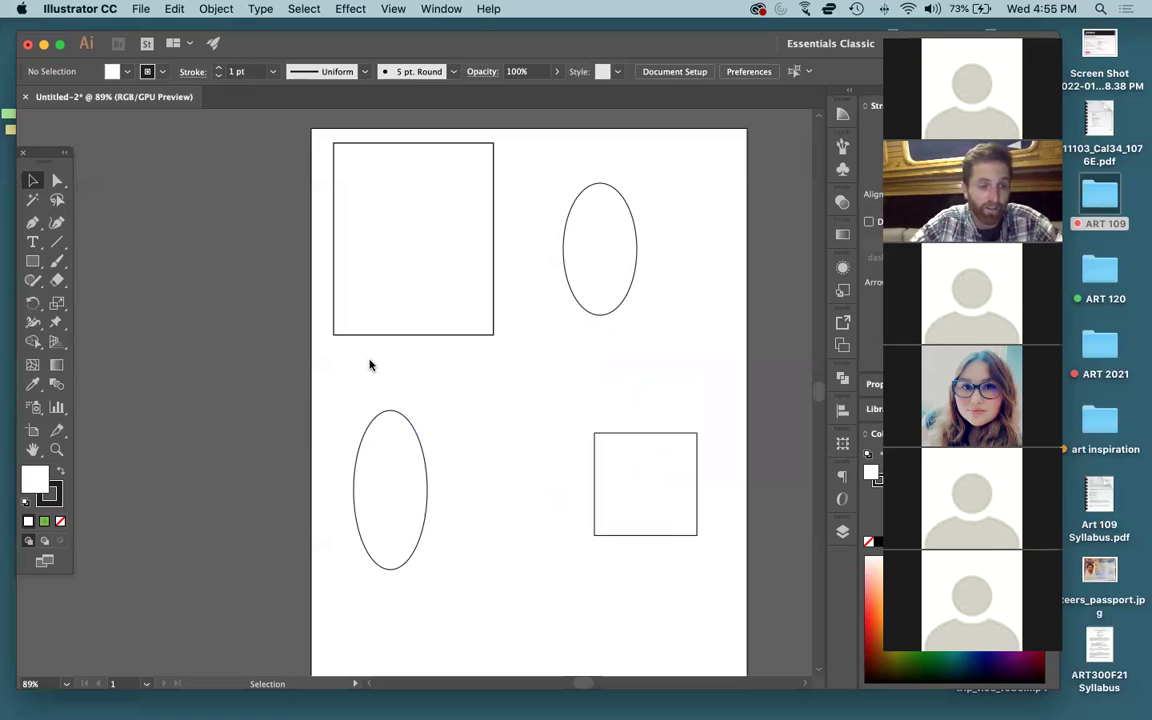
# - Move the large rectangle down and across the page's left edge with the Selection tool, and deselect it
pyautogui.click(409, 301)
pyautogui.moveTo(404, 293)
pyautogui.mouseDown()
pyautogui.moveTo(404, 307)
pyautogui.moveTo(419, 306)
pyautogui.mouseUp()
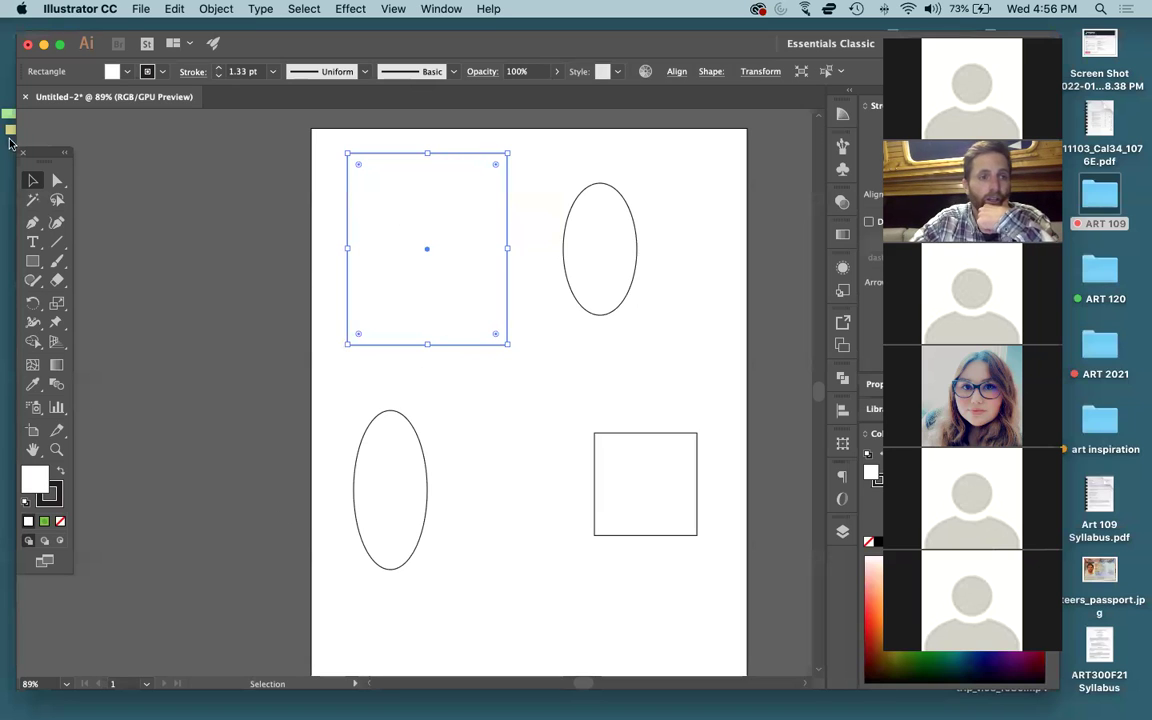
pyautogui.click(419, 409)
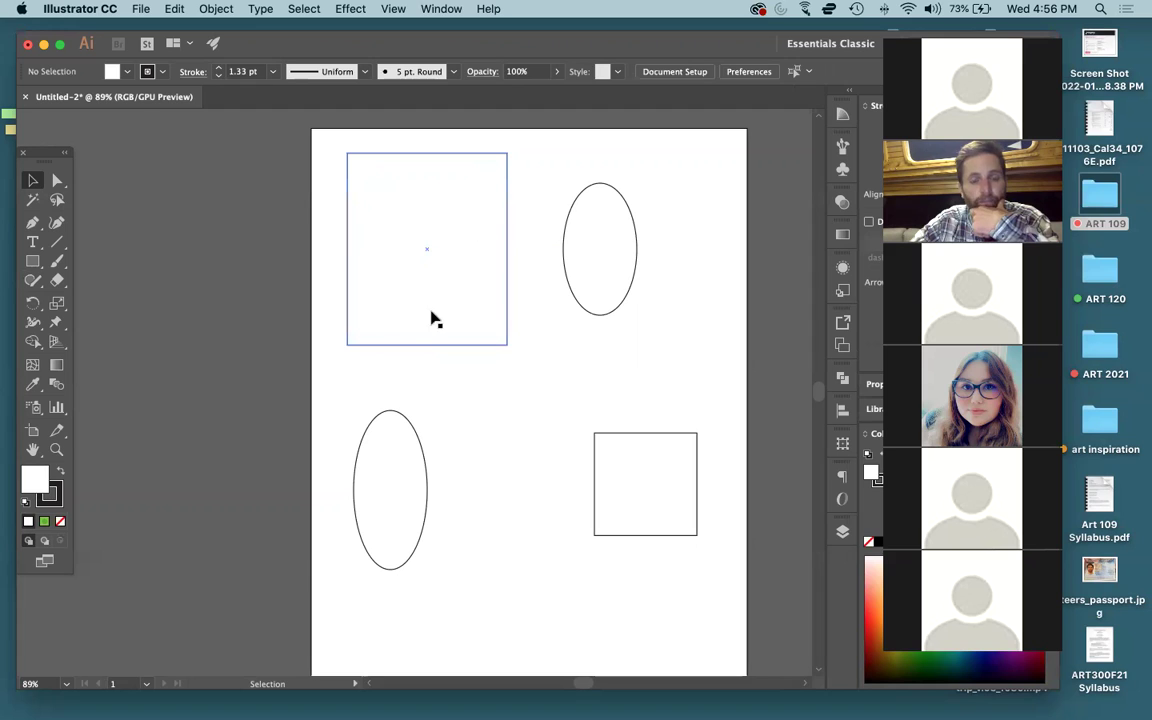
pyautogui.moveTo(438, 313); pyautogui.dragTo(293, 342)
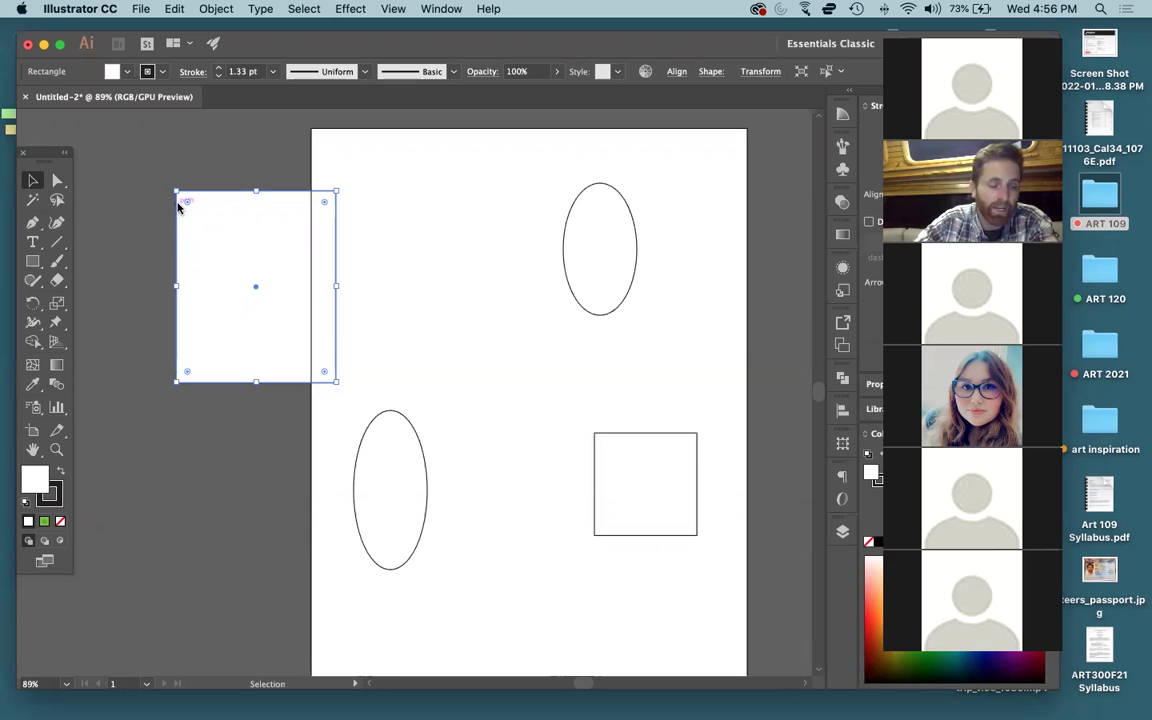
pyautogui.click(117, 277)
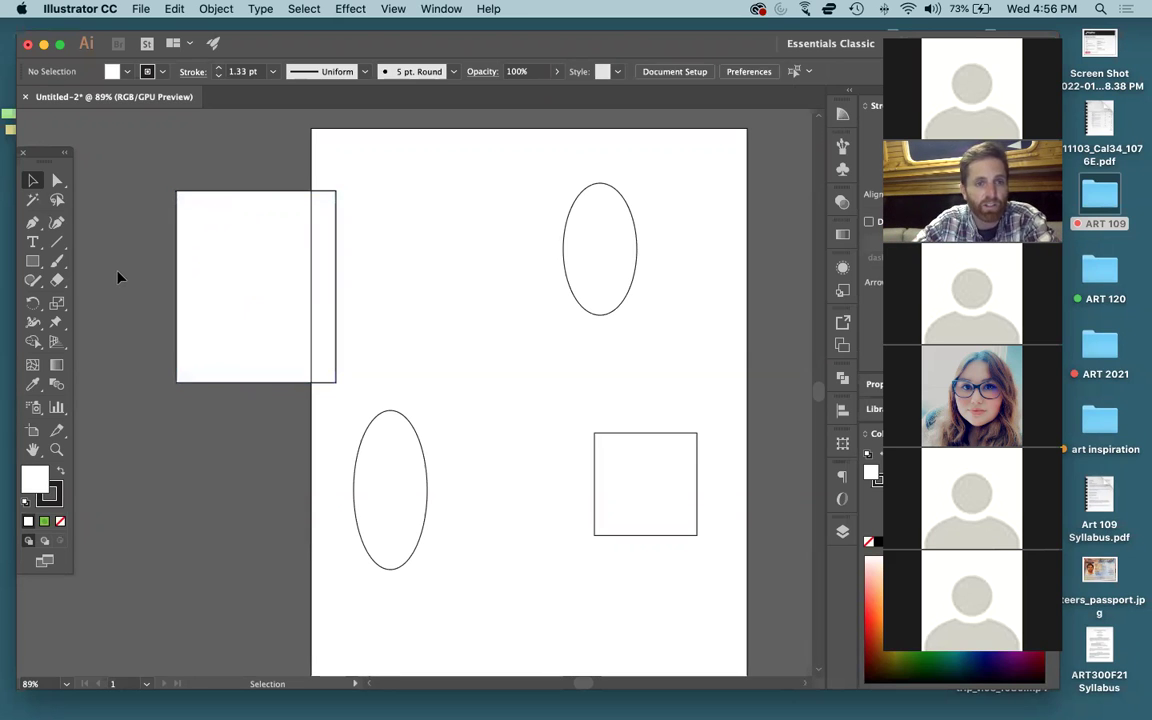
pyautogui.click(56, 488)
pyautogui.click(127, 72)
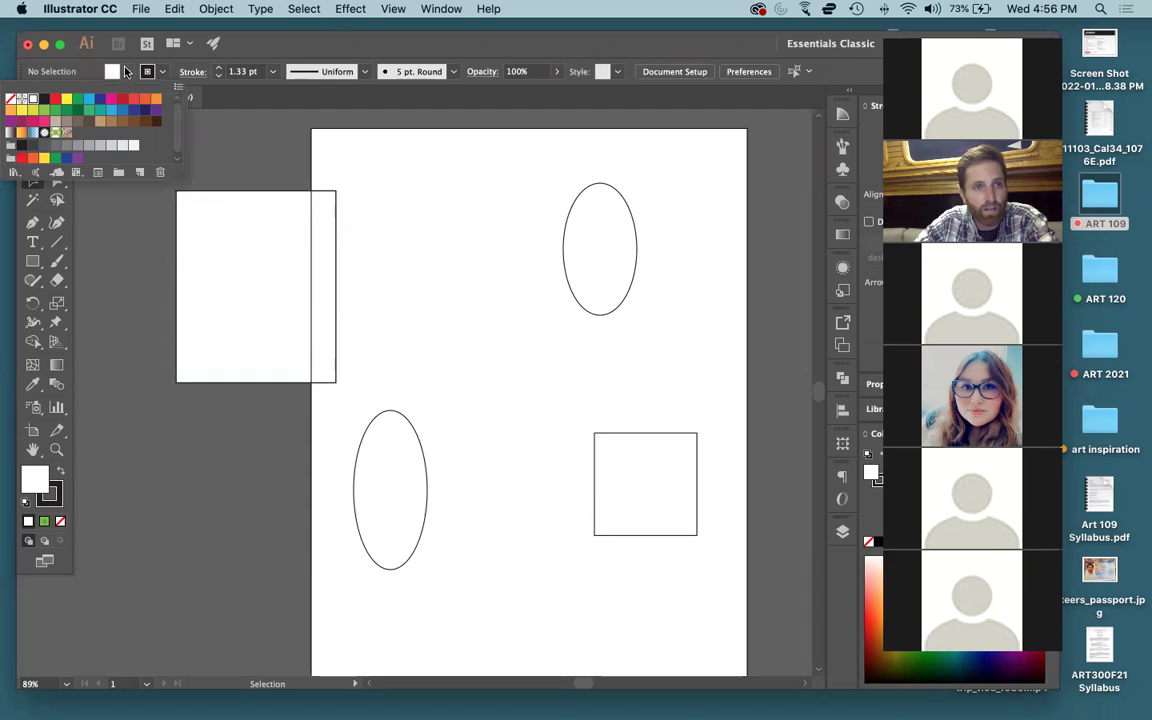
pyautogui.click(127, 72)
pyautogui.click(127, 72)
pyautogui.click(127, 72)
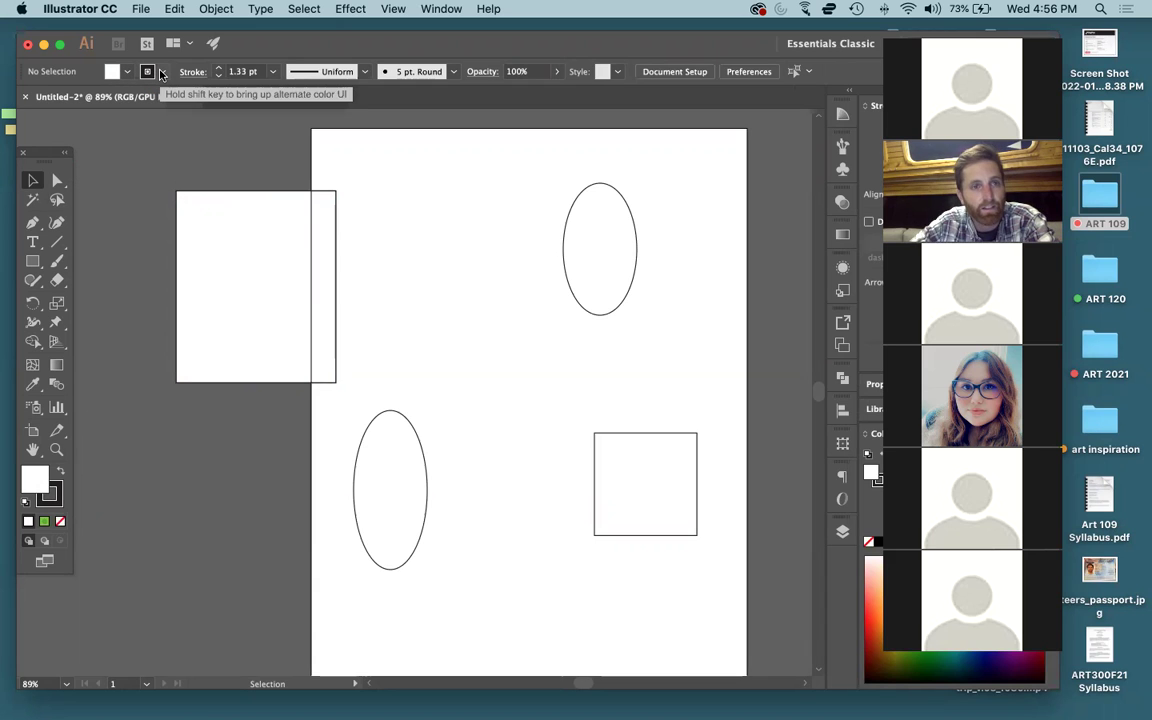
# - Fill the large rectangle overlapping the page edge with the bright red swatch
pyautogui.click(263, 216)
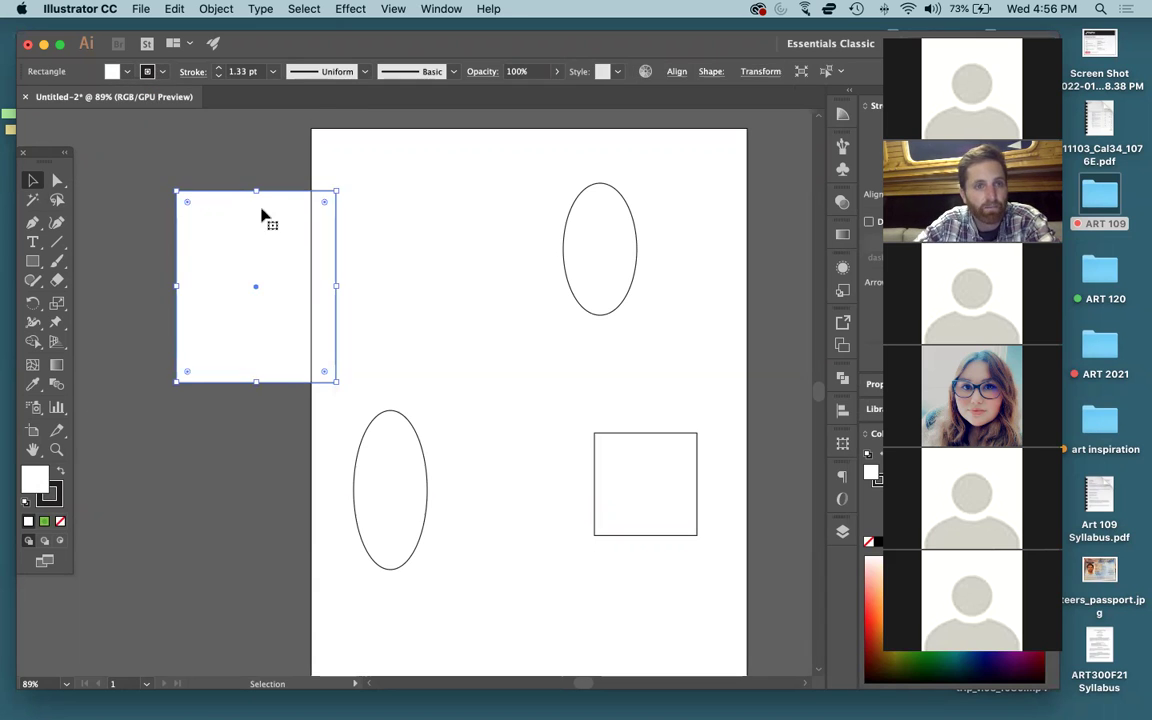
pyautogui.click(127, 72)
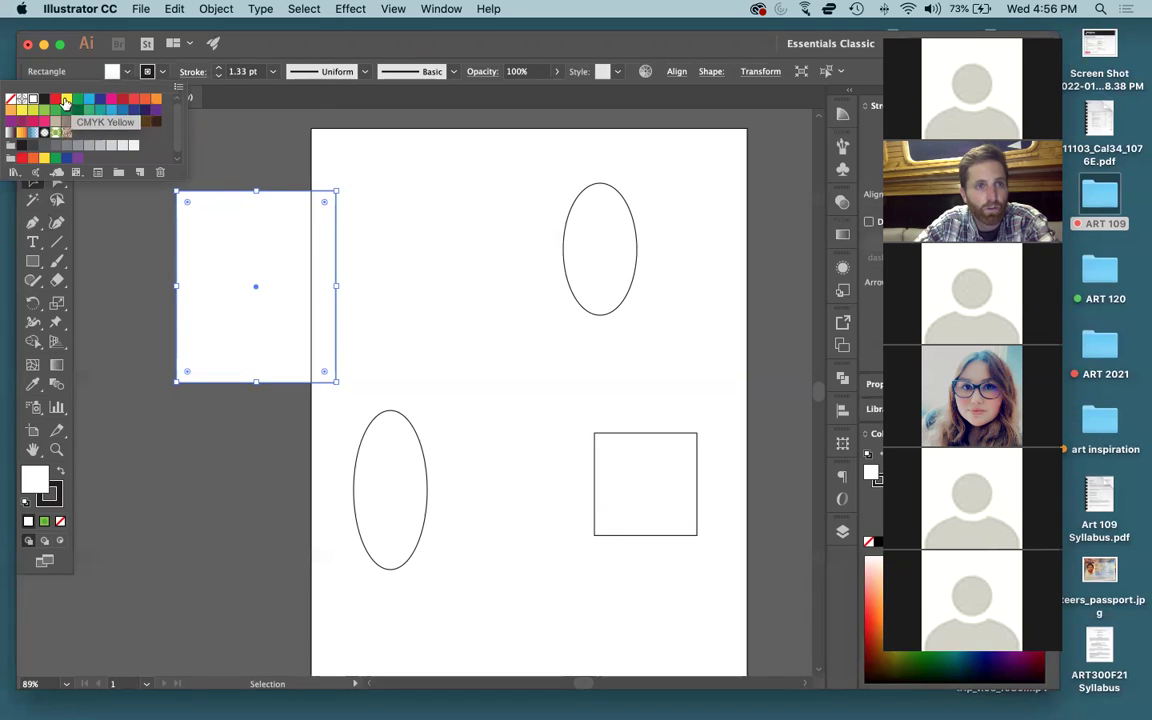
pyautogui.click(57, 101)
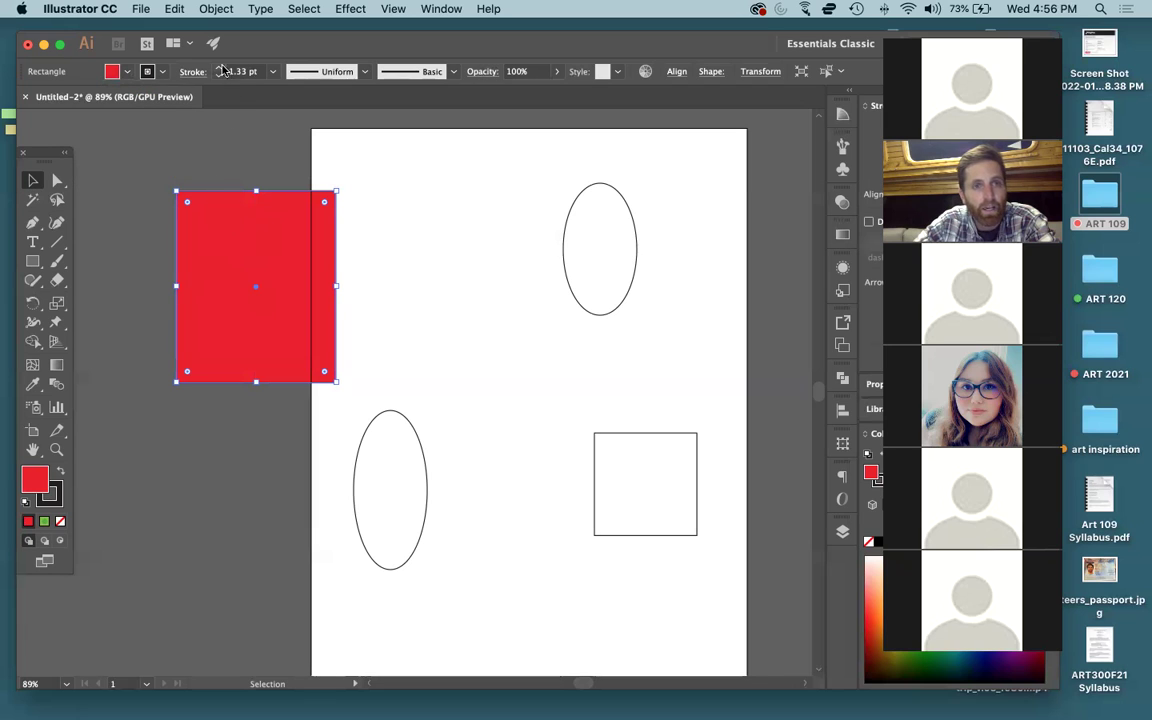
# - Give the red rectangle a 27 pt stroke and colour that stroke light blue
pyautogui.click(221, 67)
pyautogui.click(221, 67)
pyautogui.click(221, 67)
pyautogui.click(221, 67)
pyautogui.click(221, 67)
pyautogui.click(221, 67)
pyautogui.click(221, 67)
pyautogui.click(220, 67)
pyautogui.click(220, 67)
pyautogui.click(220, 67)
pyautogui.click(220, 67)
pyautogui.click(220, 67)
pyautogui.click(220, 67)
pyautogui.click(220, 67)
pyautogui.click(220, 67)
pyautogui.click(220, 67)
pyautogui.click(220, 67)
pyautogui.click(220, 67)
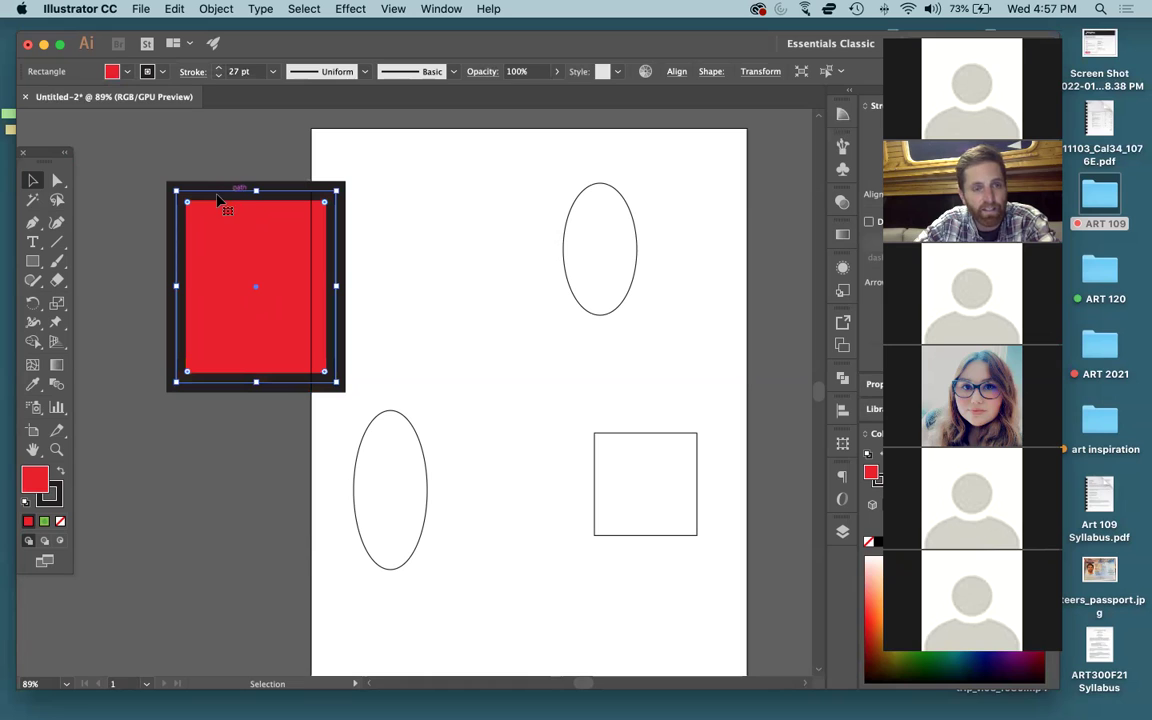
pyautogui.click(148, 70)
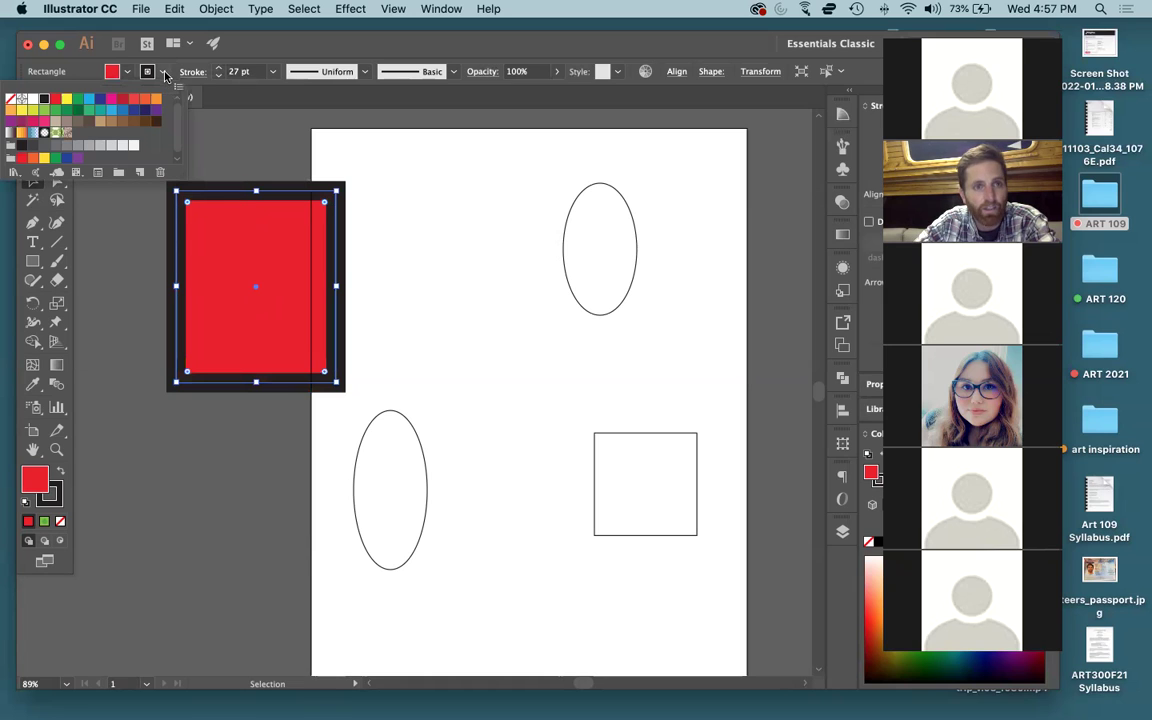
pyautogui.click(89, 98)
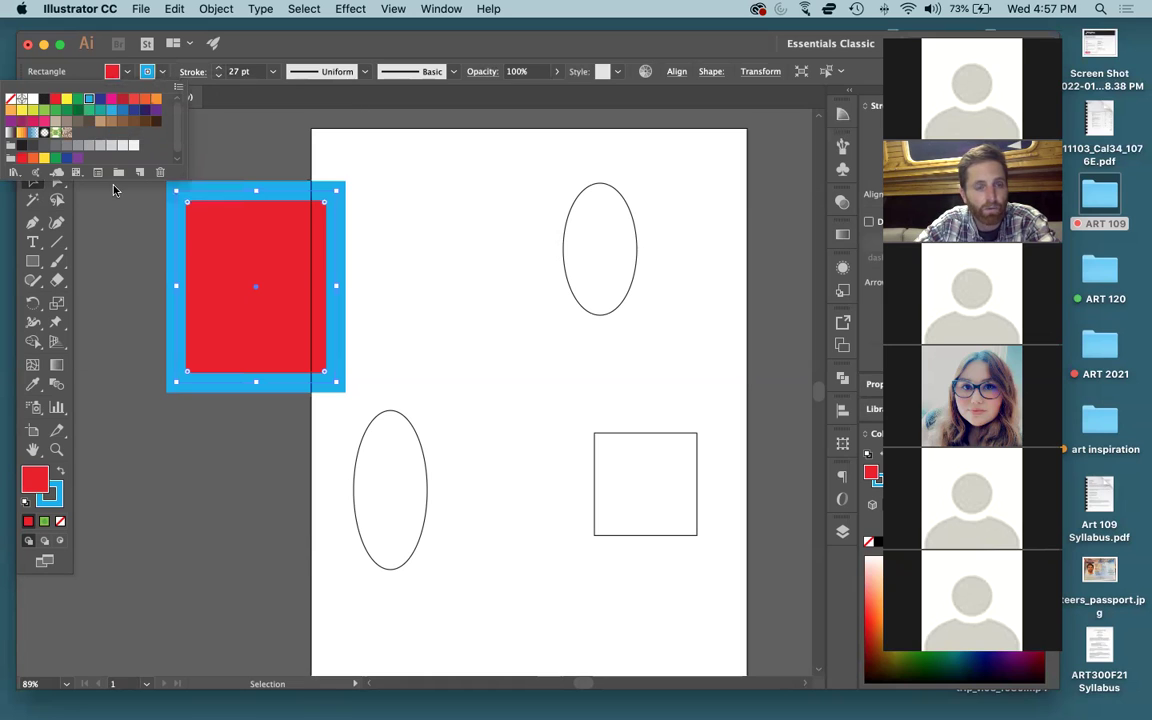
pyautogui.click(139, 297)
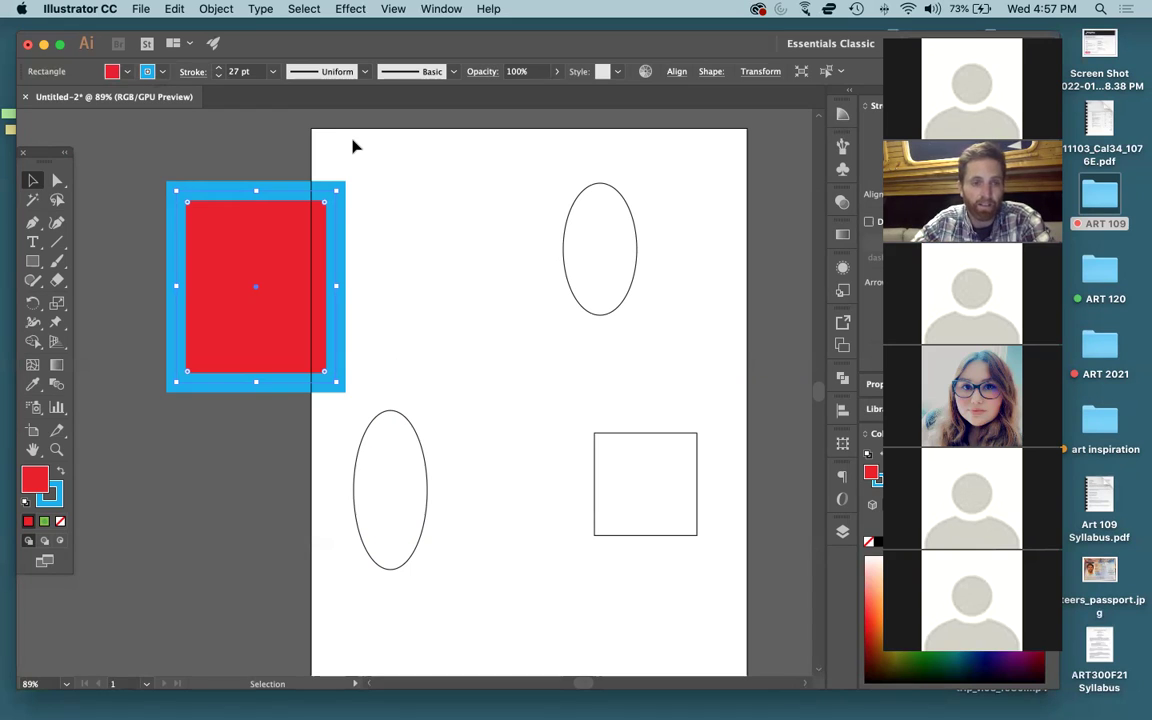
# - Move the lower ellipse up the page, beside the red rectangle, keeping the Selection tool active
pyautogui.moveTo(383, 471); pyautogui.dragTo(421, 218)
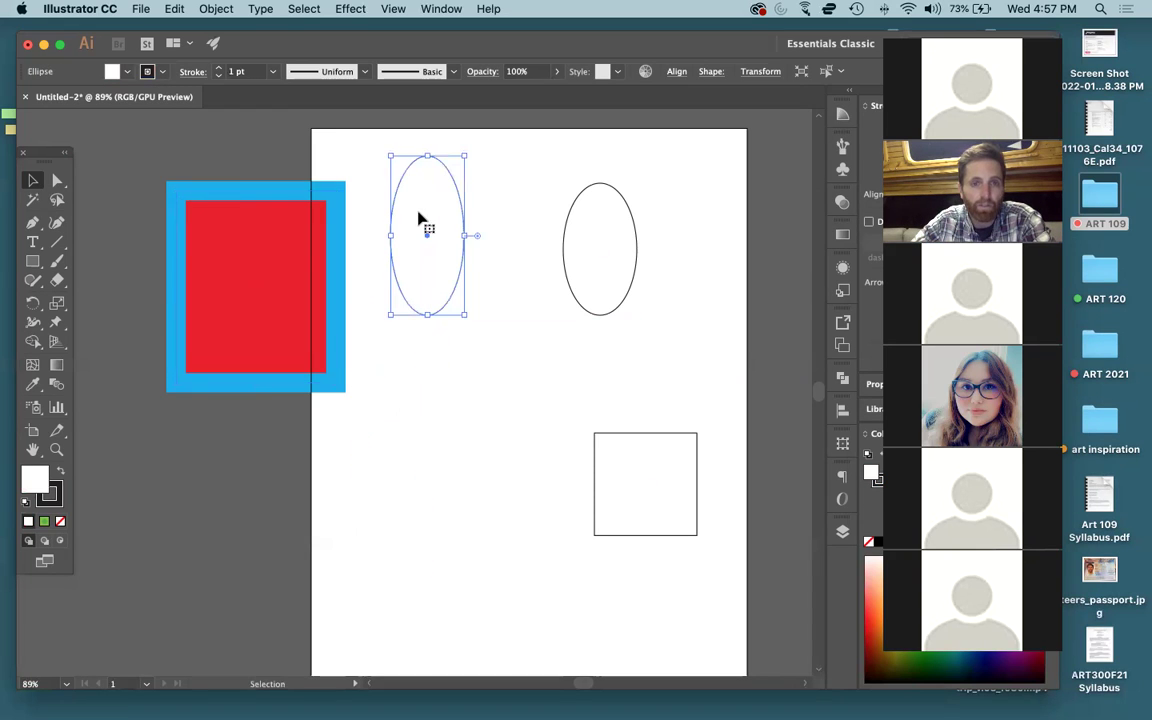
pyautogui.moveTo(32, 261); pyautogui.dragTo(104, 261)
pyautogui.press('v')
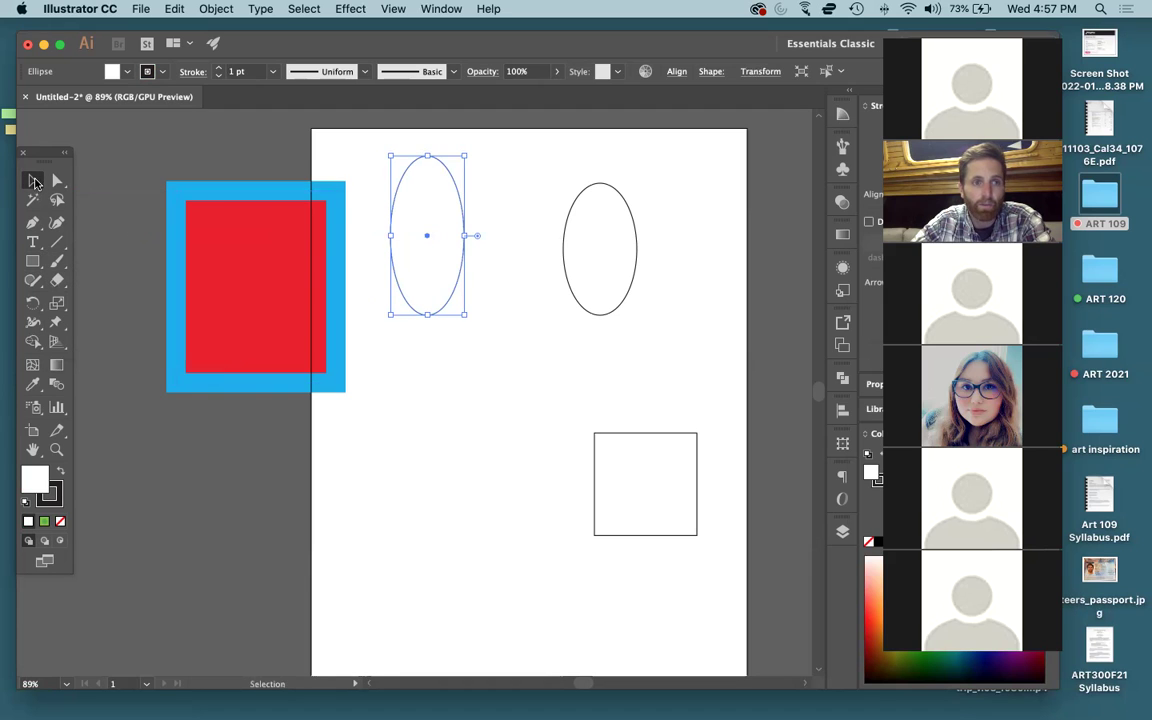
# - Reshape the moved ellipse downward into a wider, rounder oval near the page's middle and fill it green
pyautogui.moveTo(429, 156); pyautogui.dragTo(542, 404)
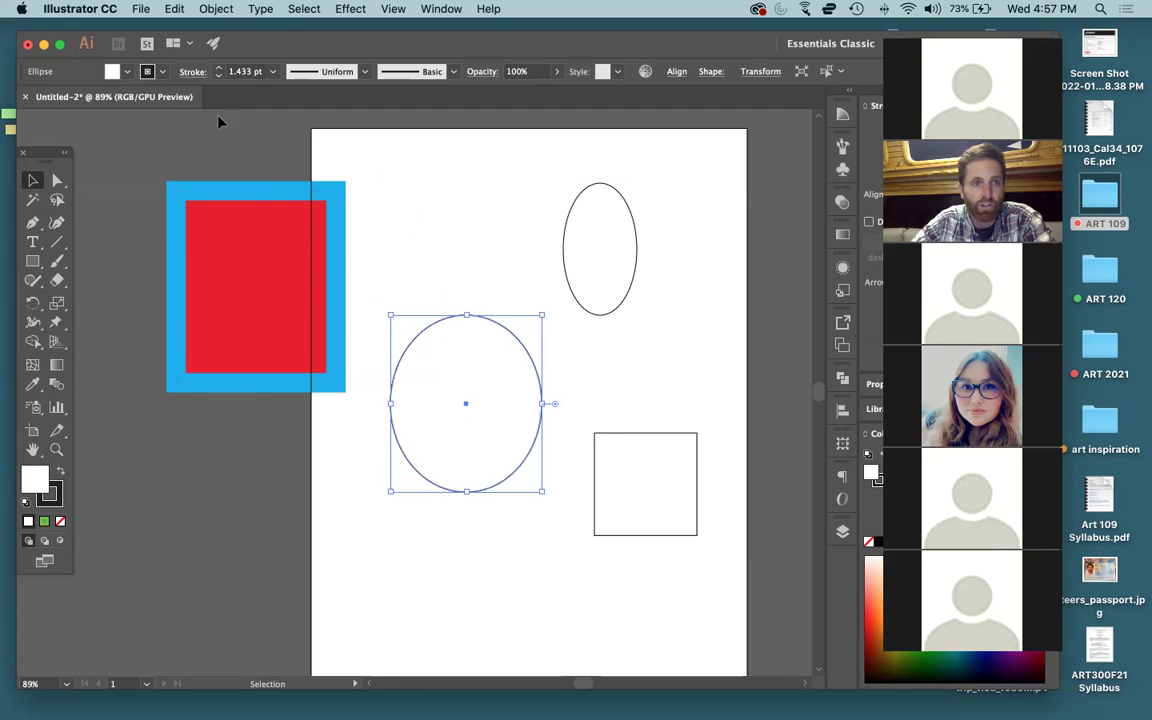
pyautogui.click(125, 72)
pyautogui.click(78, 101)
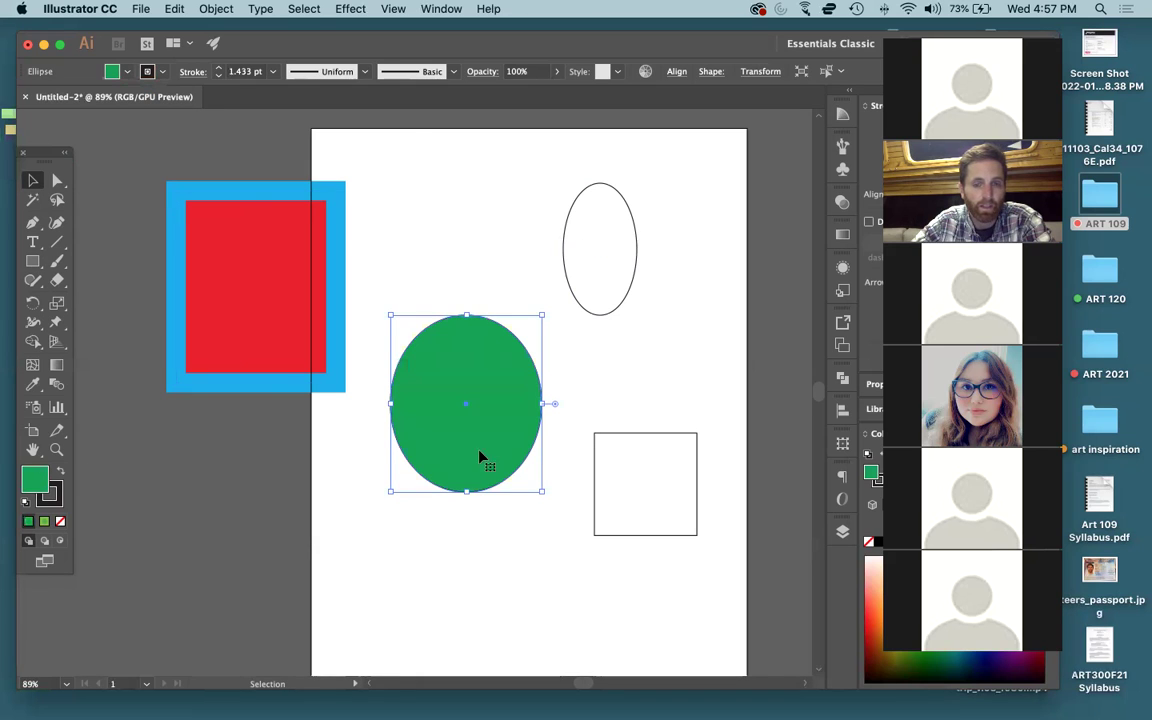
# - Fill the 2 in square with blue 3399CC using the Color Picker, and deselect it
pyautogui.click(638, 517)
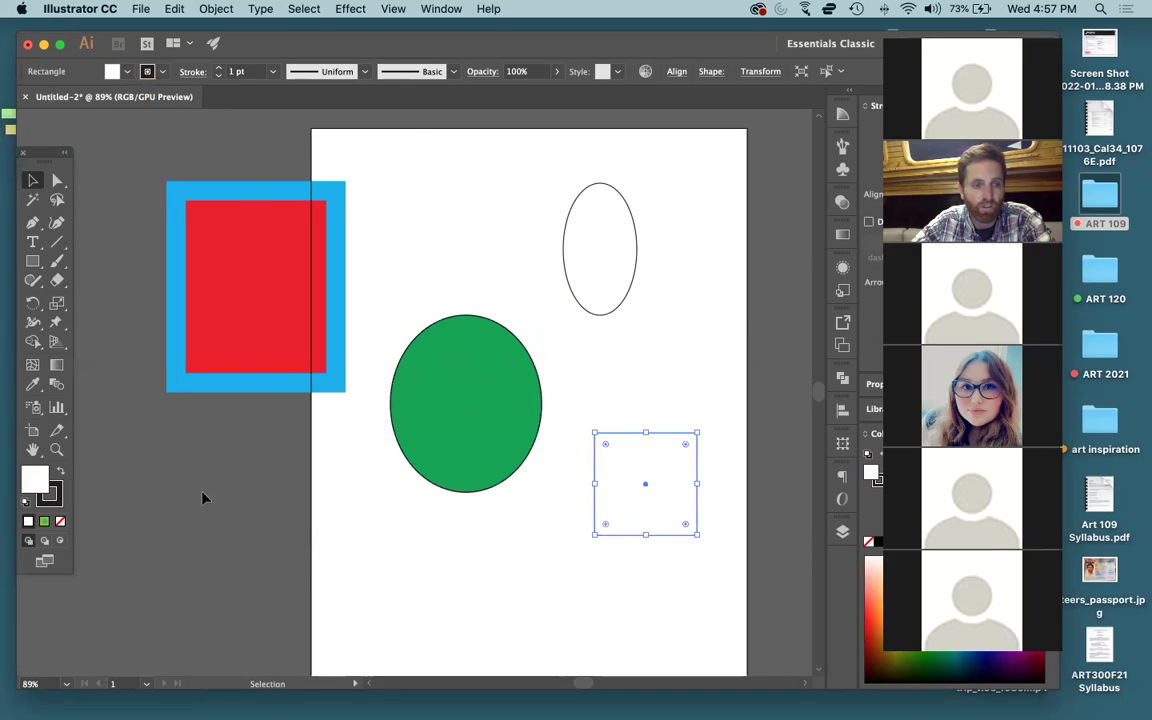
pyautogui.doubleClick(35, 484)
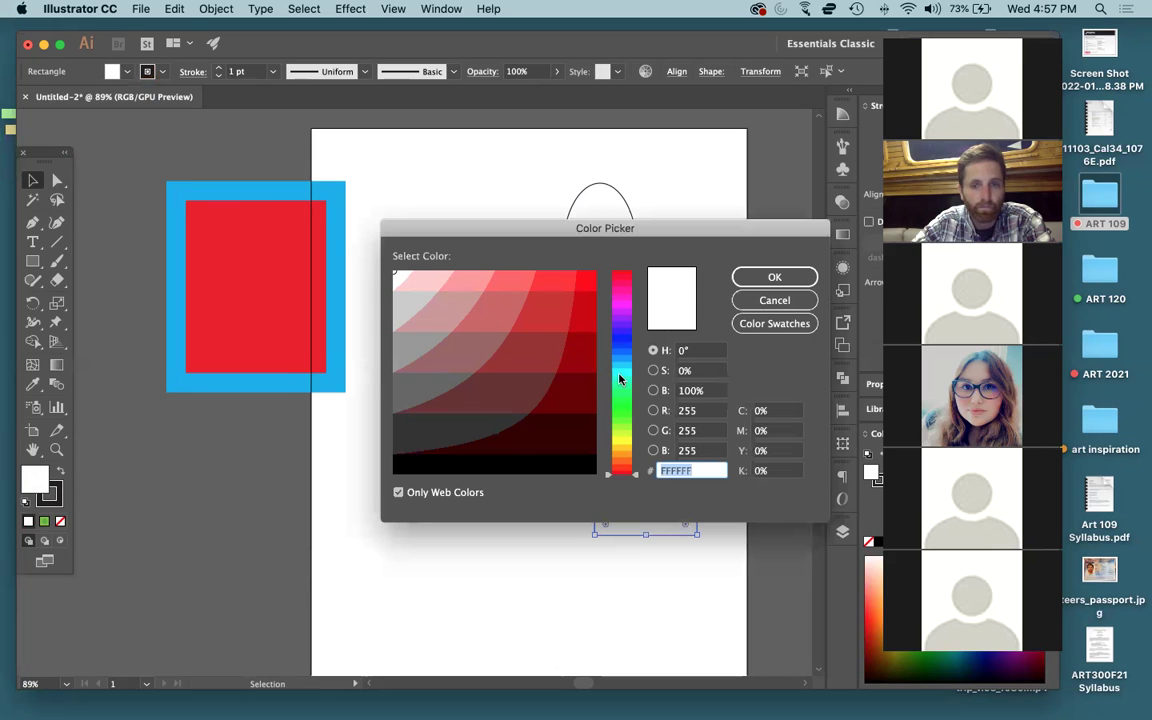
pyautogui.click(619, 400)
pyautogui.moveTo(619, 400); pyautogui.dragTo(617, 360)
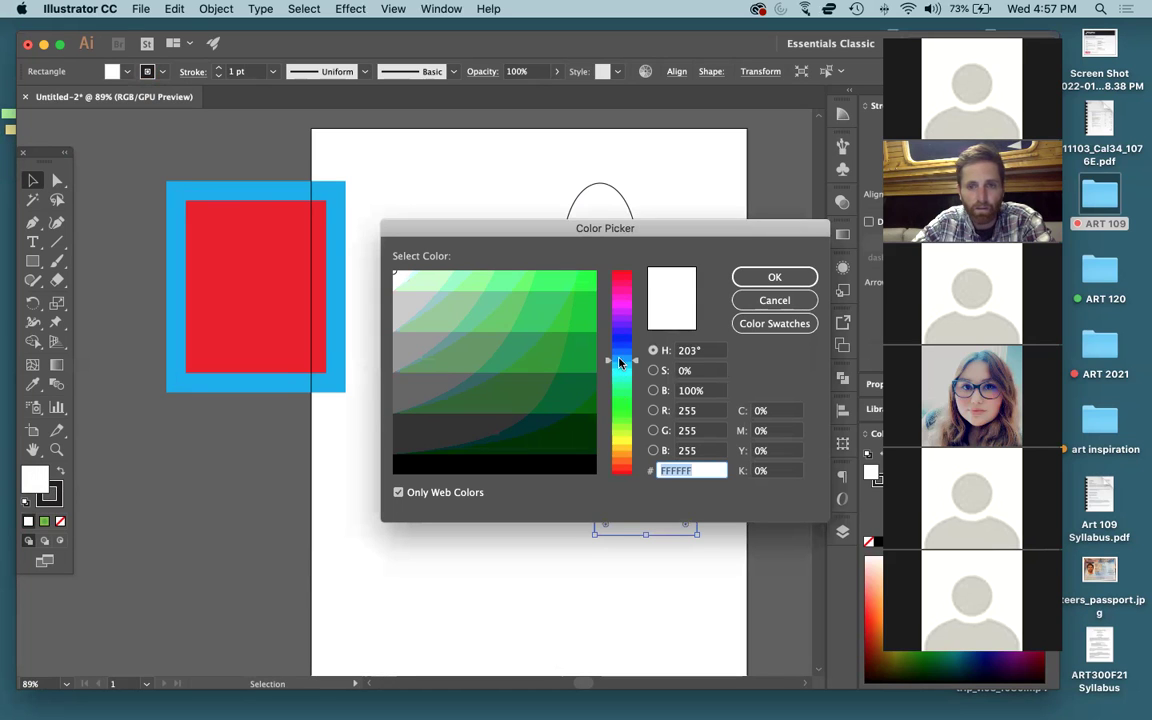
pyautogui.click(547, 329)
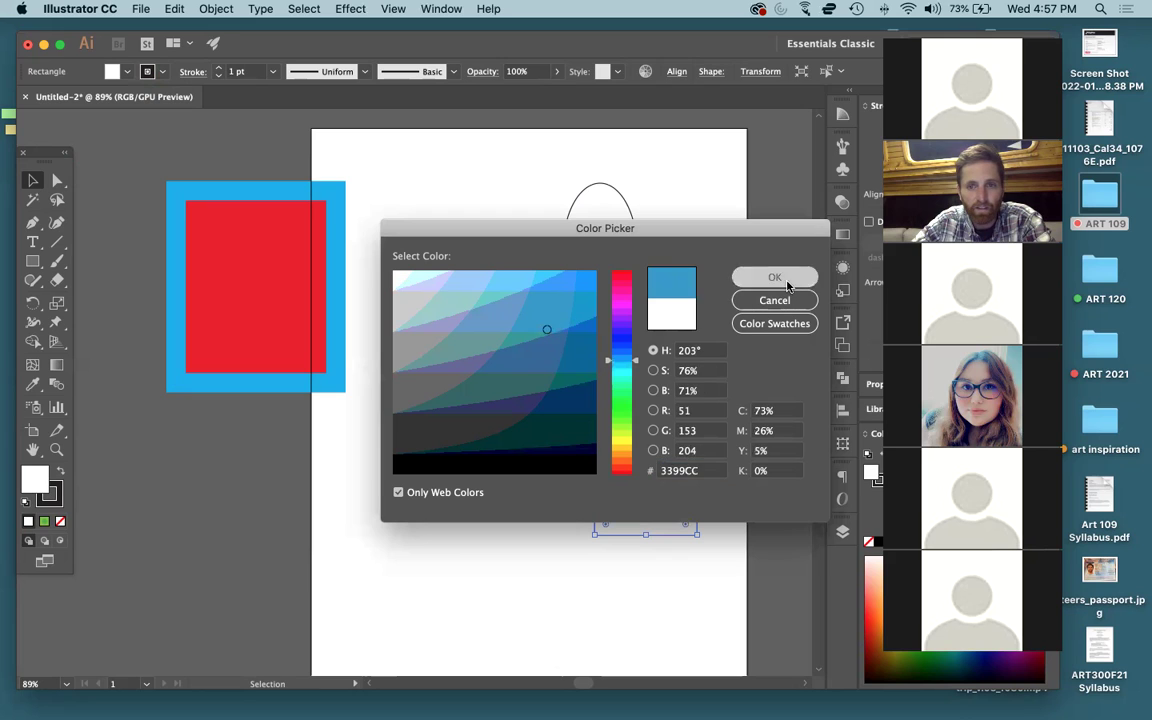
pyautogui.click(786, 280)
pyautogui.click(534, 547)
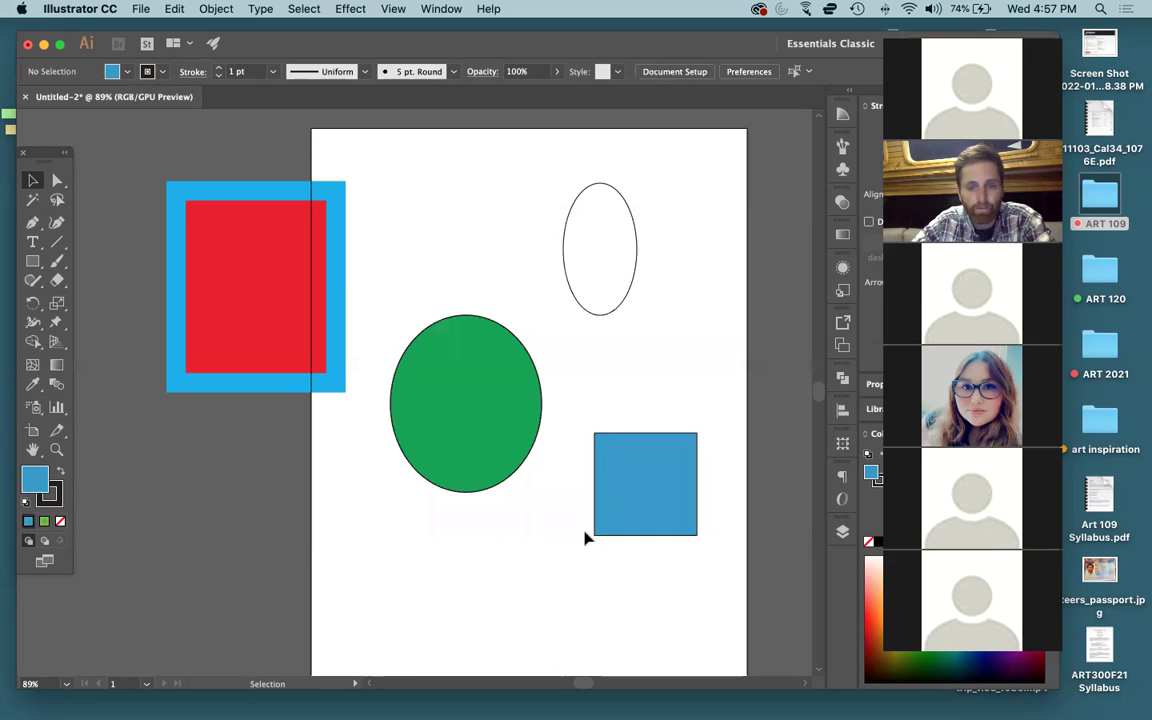
# - Thicken the blue square's black stroke into a heavy border
pyautogui.click(679, 486)
pyautogui.click(218, 67)
pyautogui.click(218, 67)
pyautogui.click(218, 67)
pyautogui.click(218, 67)
pyautogui.click(218, 67)
pyautogui.click(218, 67)
pyautogui.click(218, 67)
pyautogui.click(218, 67)
pyautogui.click(218, 68)
pyautogui.click(218, 68)
pyautogui.click(218, 68)
pyautogui.click(218, 68)
pyautogui.click(218, 68)
pyautogui.click(218, 68)
pyautogui.click(218, 68)
pyautogui.click(218, 68)
# - Set the narrow upper ellipse's stroke to 11 pt
pyautogui.click(590, 286)
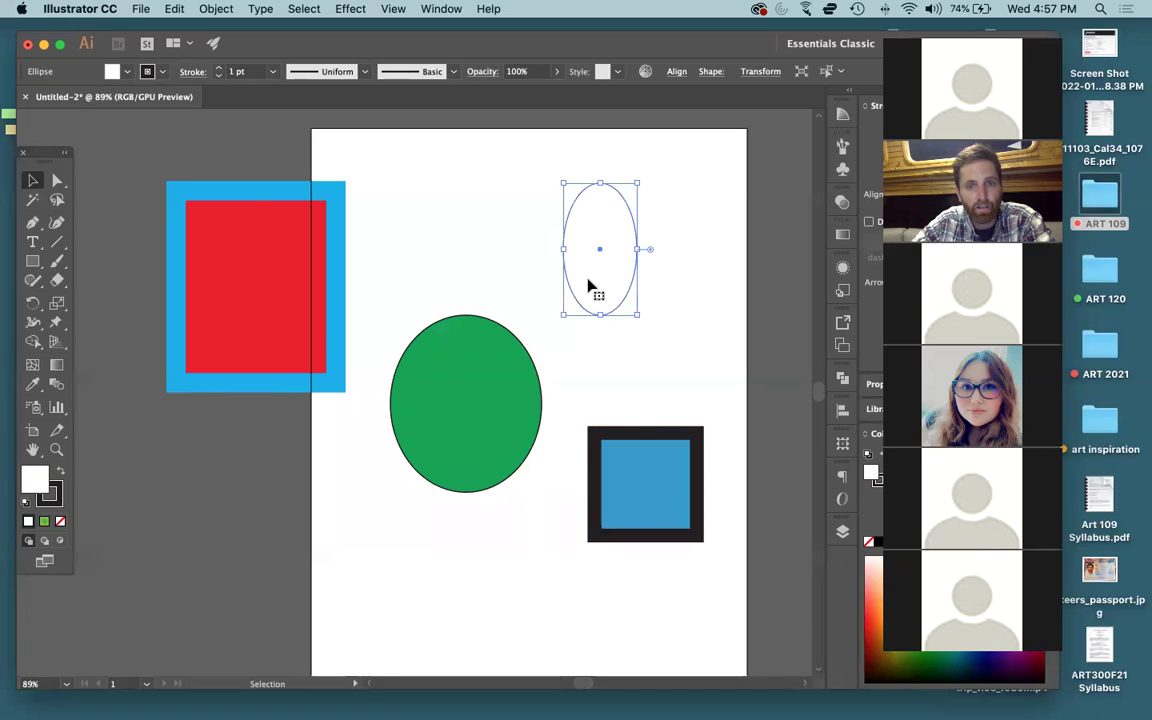
pyautogui.click(218, 68)
pyautogui.click(218, 68)
pyautogui.click(218, 68)
pyautogui.click(218, 68)
pyautogui.click(218, 68)
pyautogui.click(218, 68)
pyautogui.click(218, 68)
pyautogui.click(218, 68)
# - Set the narrow upper ellipse's stroke colour to None and deselect it
pyautogui.click(159, 74)
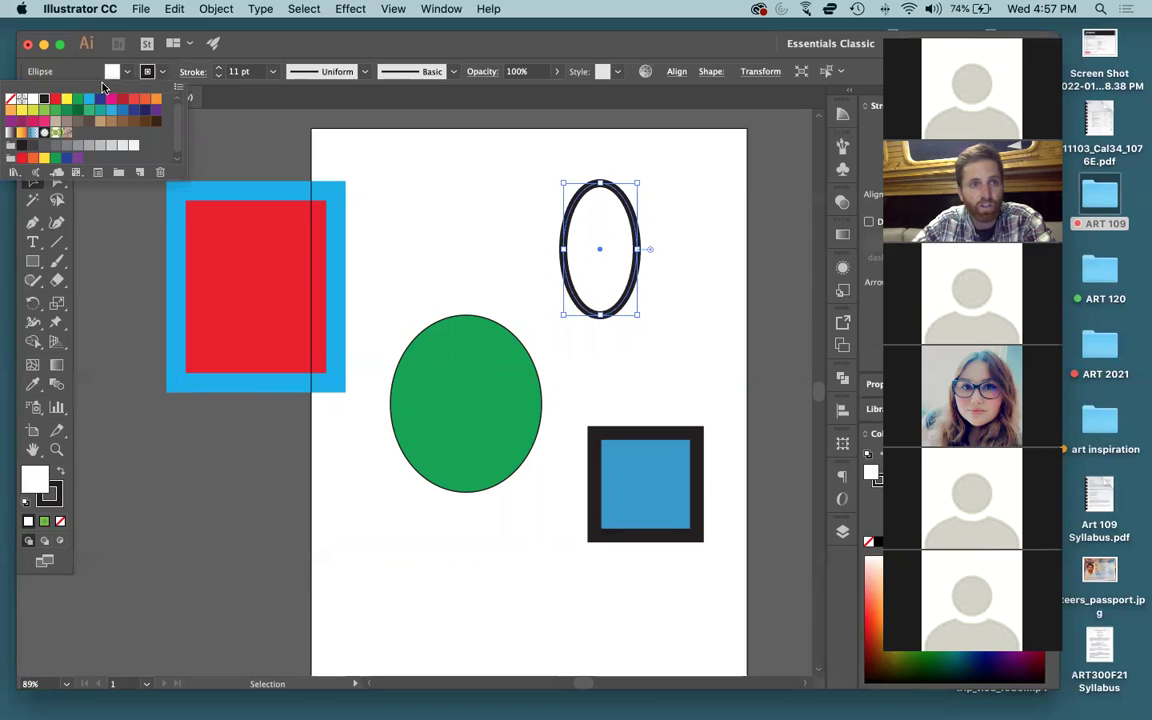
pyautogui.click(14, 100)
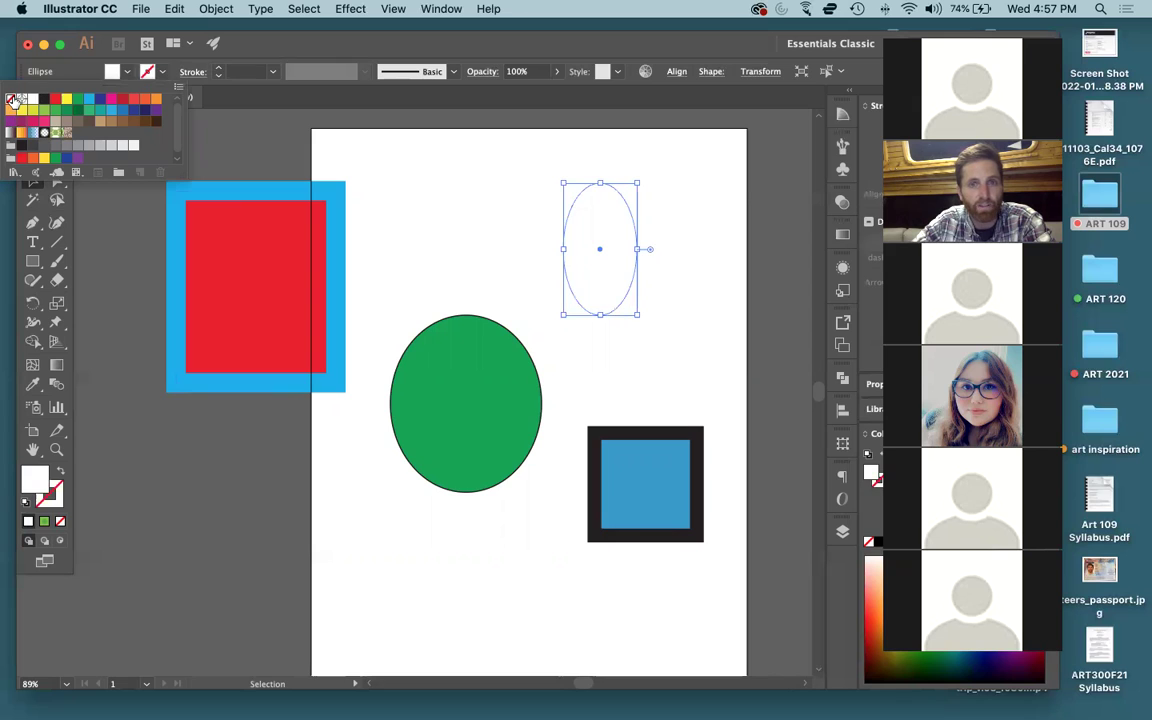
pyautogui.click(483, 234)
pyautogui.click(485, 236)
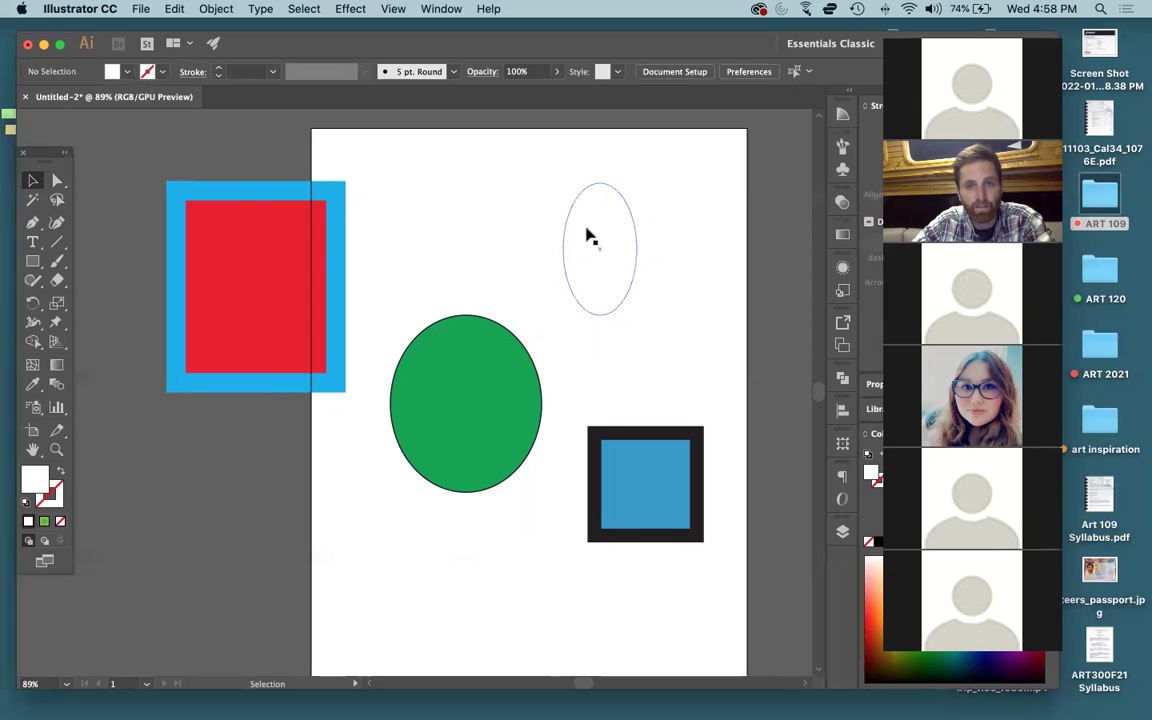
# - Fill the strokeless upper ellipse with the teal swatch and deselect it
pyautogui.click(600, 238)
pyautogui.click(127, 72)
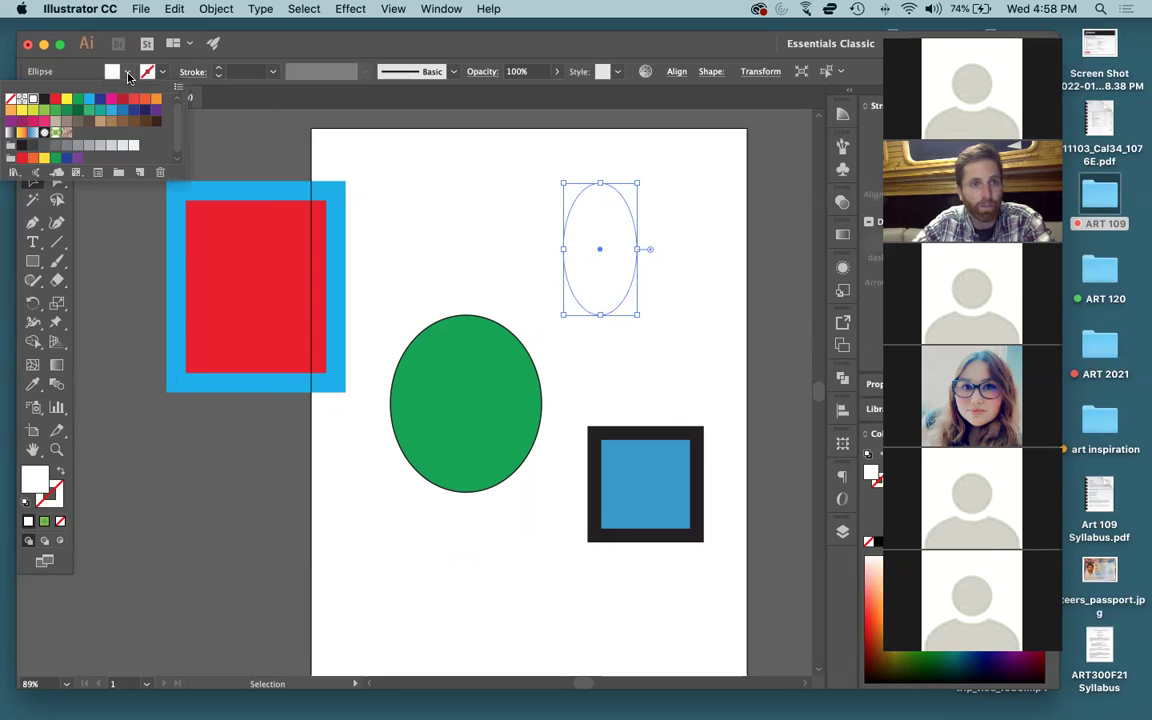
pyautogui.click(100, 110)
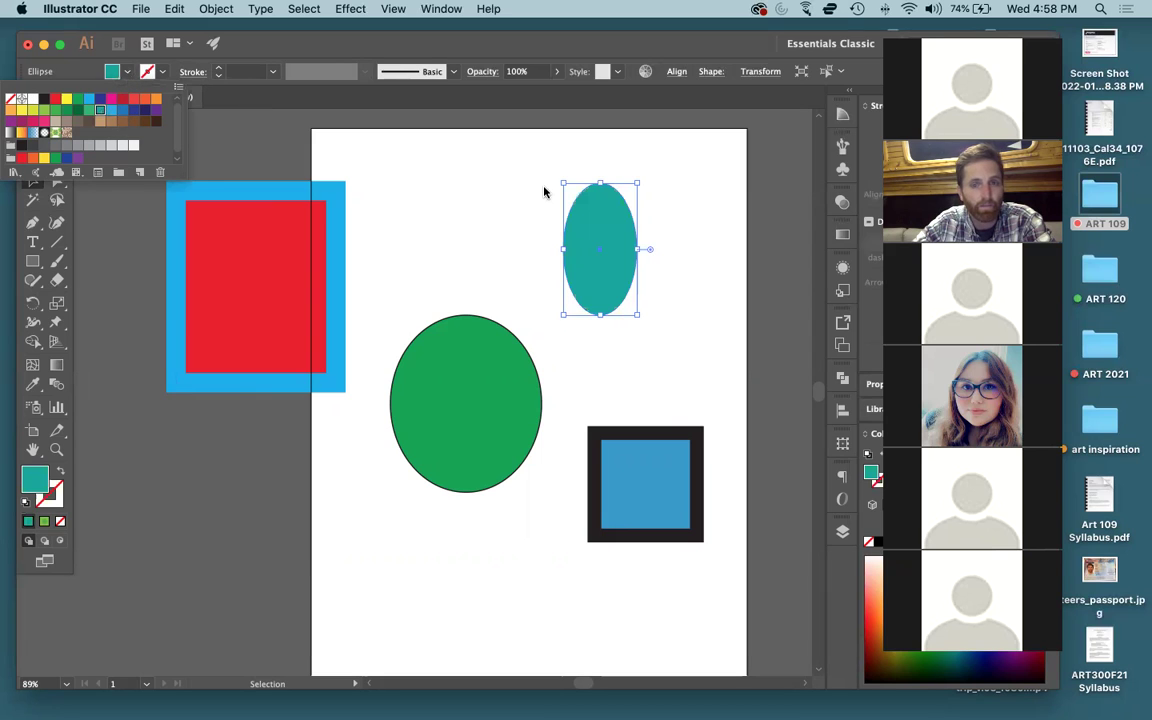
pyautogui.click(488, 169)
pyautogui.click(482, 238)
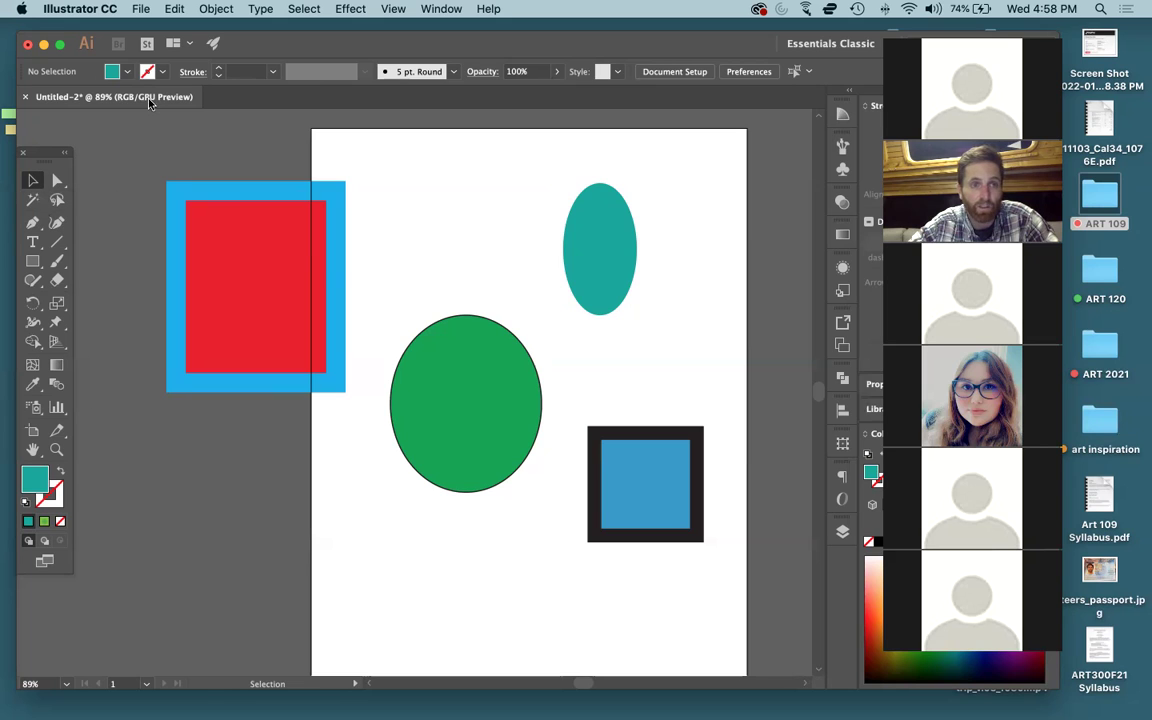
pyautogui.click(128, 73)
pyautogui.click(128, 73)
pyautogui.click(164, 75)
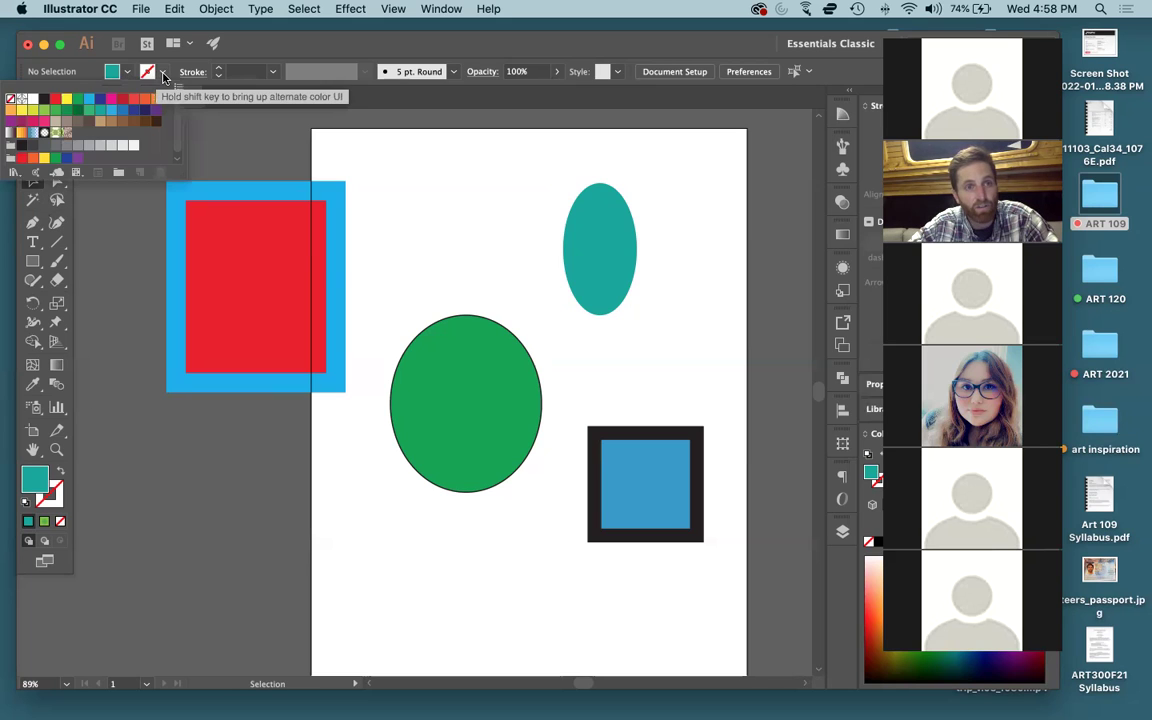
pyautogui.click(163, 75)
pyautogui.click(162, 75)
pyautogui.click(161, 75)
pyautogui.click(160, 75)
pyautogui.click(128, 73)
pyautogui.click(128, 73)
pyautogui.click(128, 73)
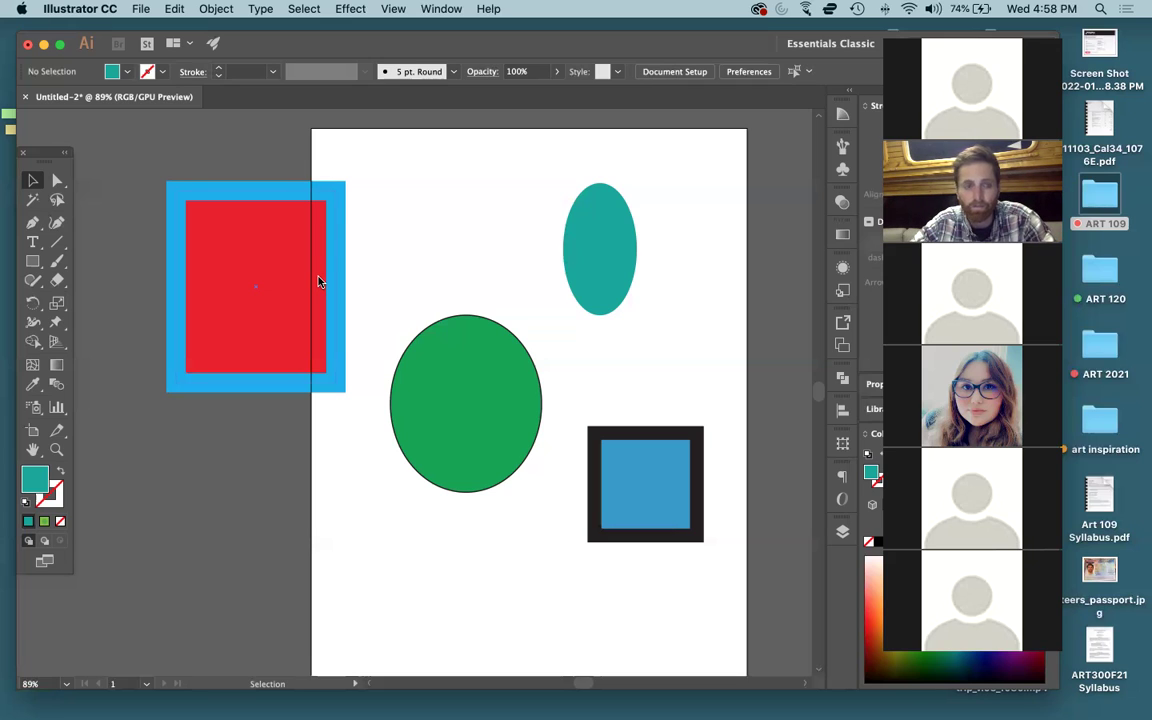
# - Switch to Chrome to examine the early episodes of the ART 109 Adobe Illustrator Tutorials playlist on YouTube, and return to Illustrator
pyautogui.hotkey('ctrl', 'Up')
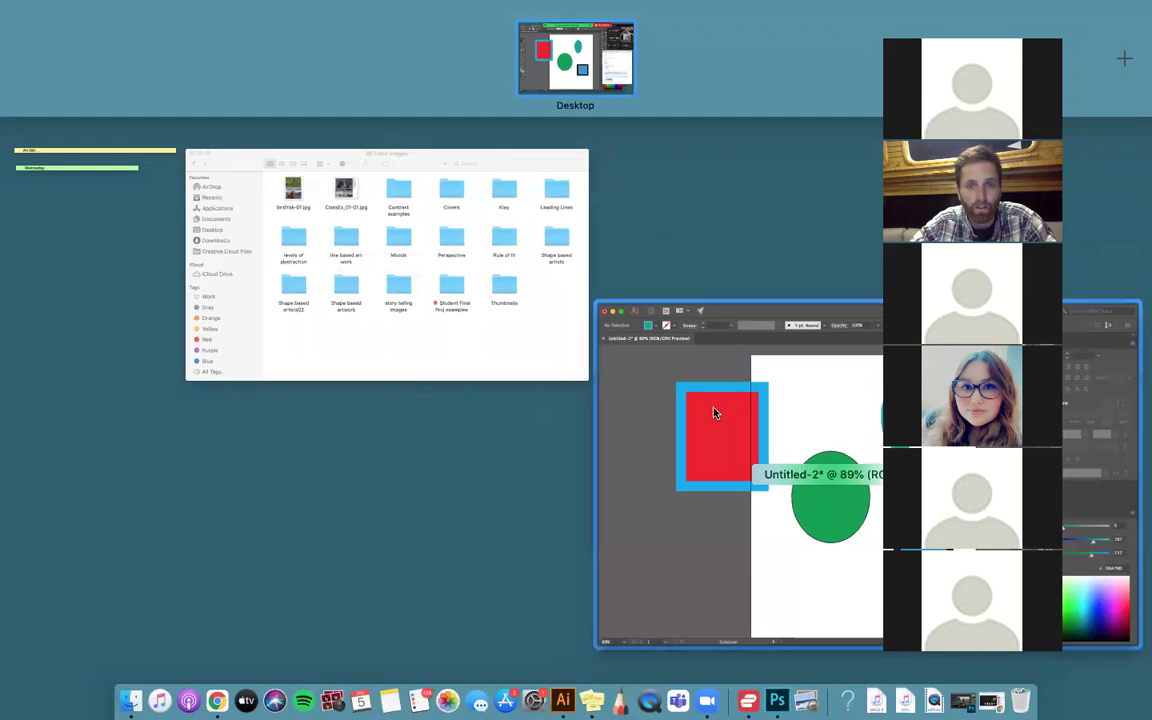
pyautogui.hotkey('ctrl', 'Up')
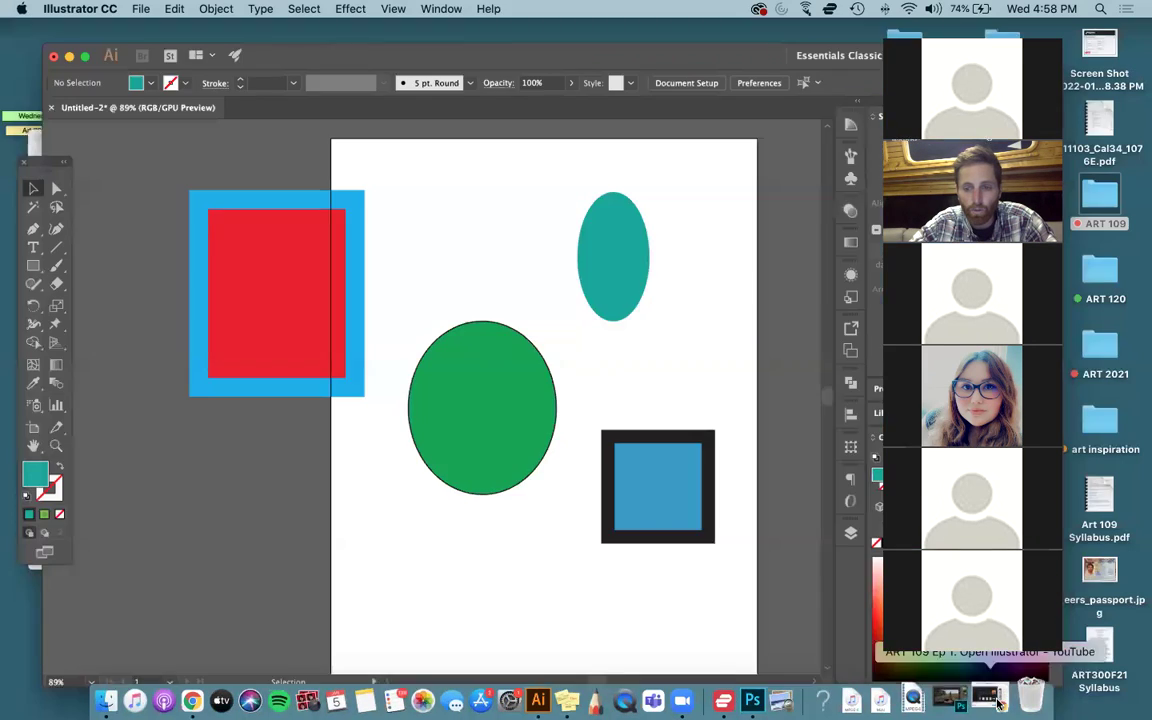
pyautogui.click(997, 705)
pyautogui.moveTo(197, 25); pyautogui.dragTo(63, 25)
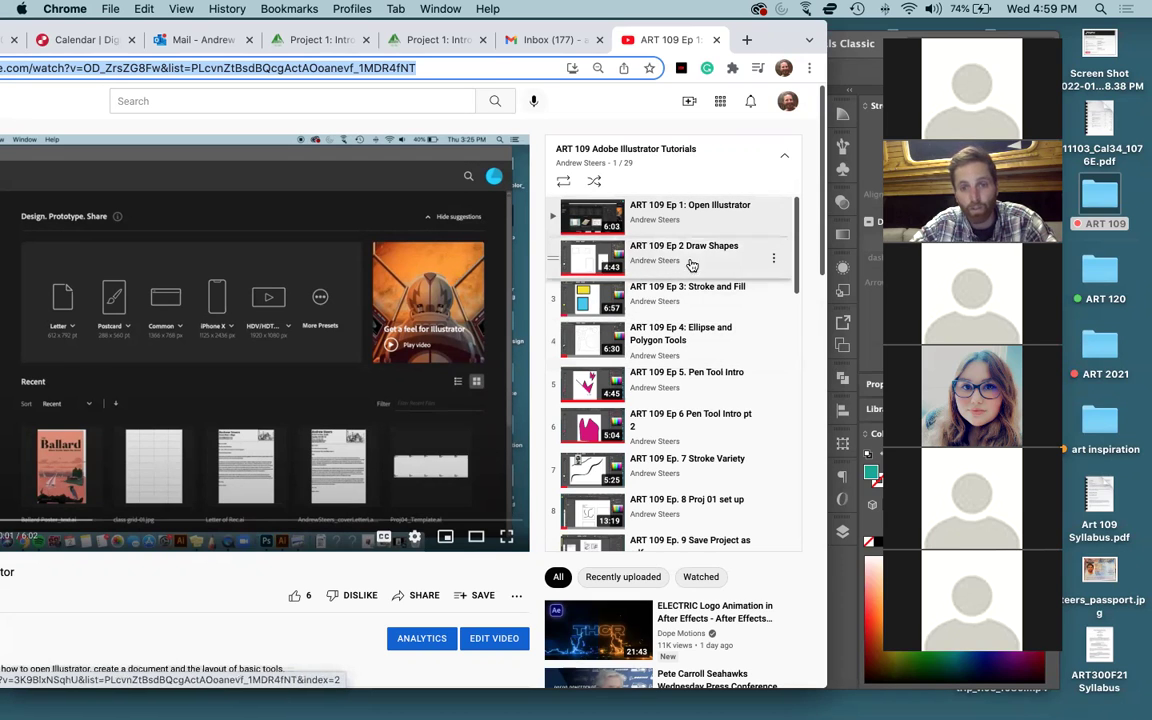
pyautogui.moveTo(620, 212)
pyautogui.mouseDown()
pyautogui.moveTo(614, 312)
pyautogui.moveTo(612, 230)
pyautogui.mouseUp()
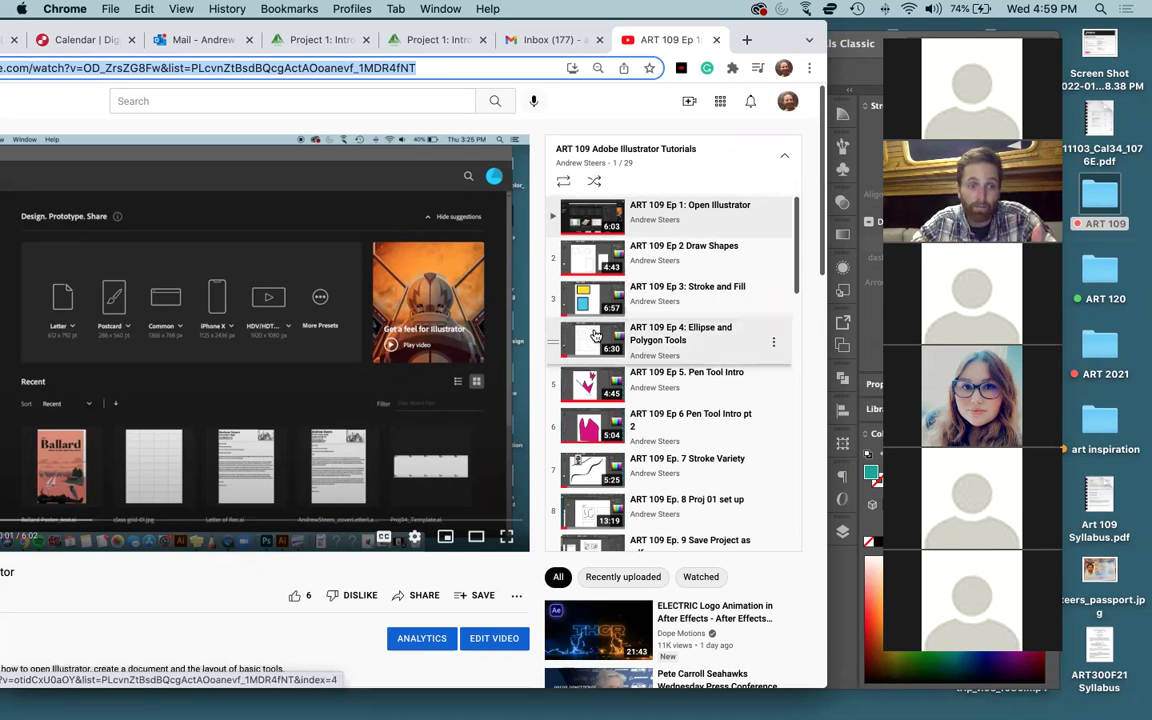
pyautogui.hotkey('ctrl', 'Up')
pyautogui.click(526, 309)
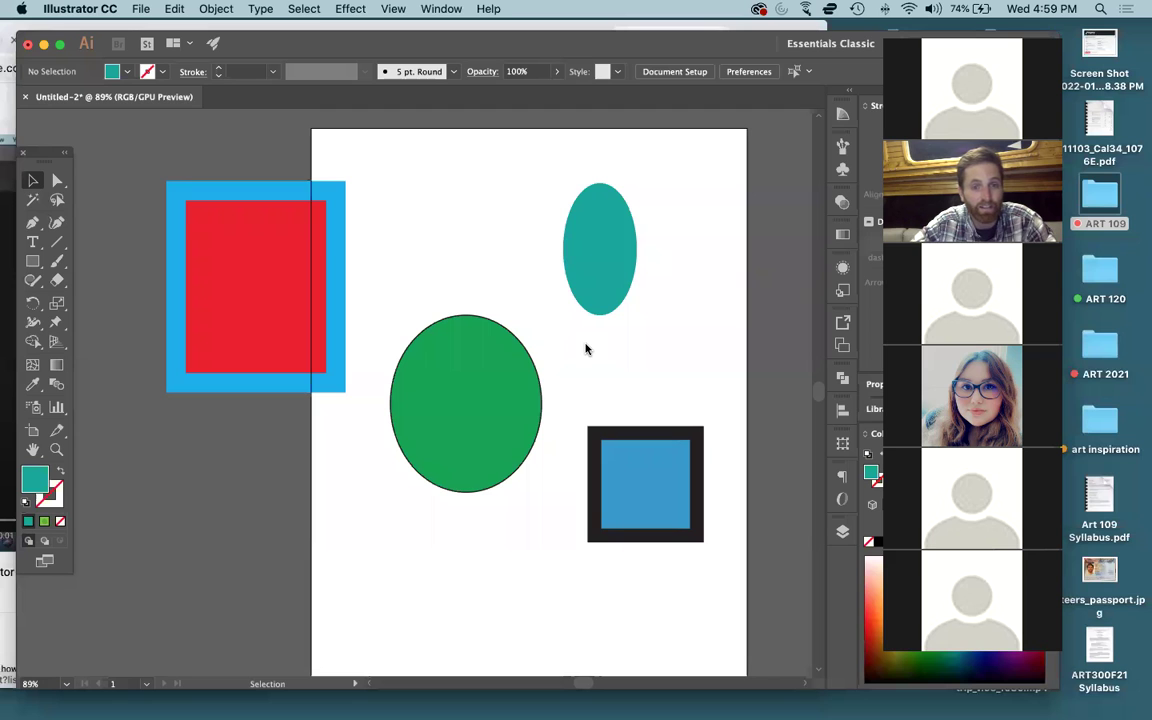
# - Switch to the YouTube playlist in Chrome and examine the episodes from Pen Tool Intro through Save Project as pdf
pyautogui.press('super+Tab')
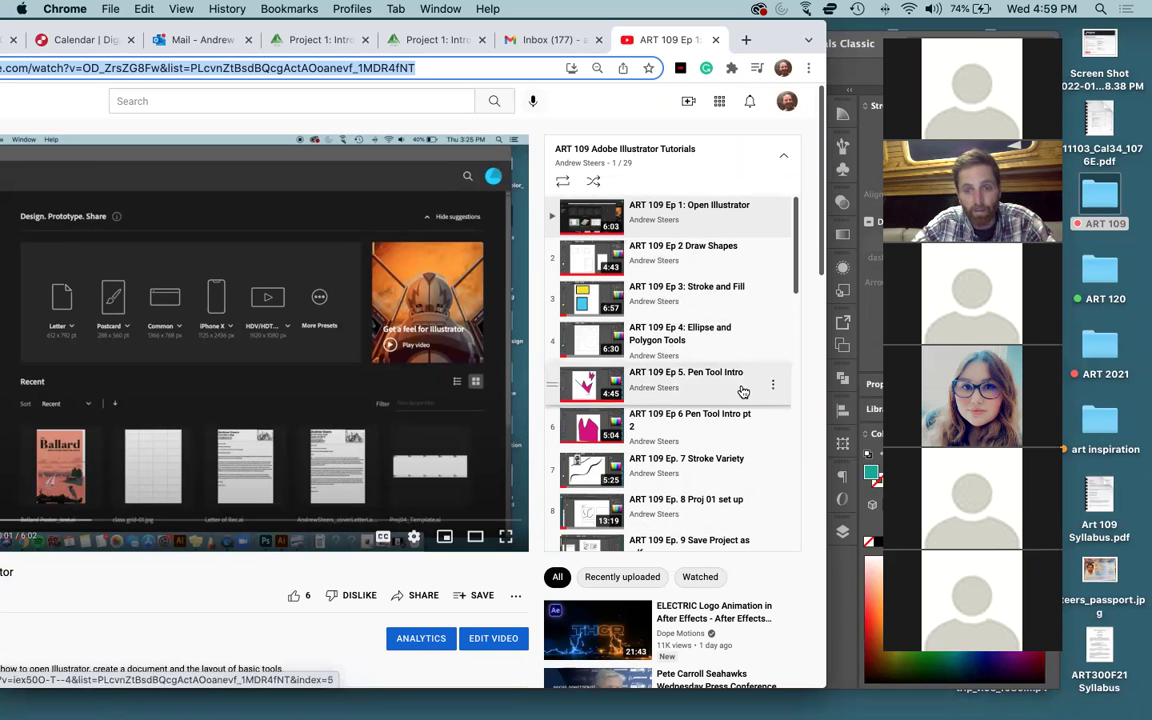
pyautogui.scroll(-1, 743, 391)
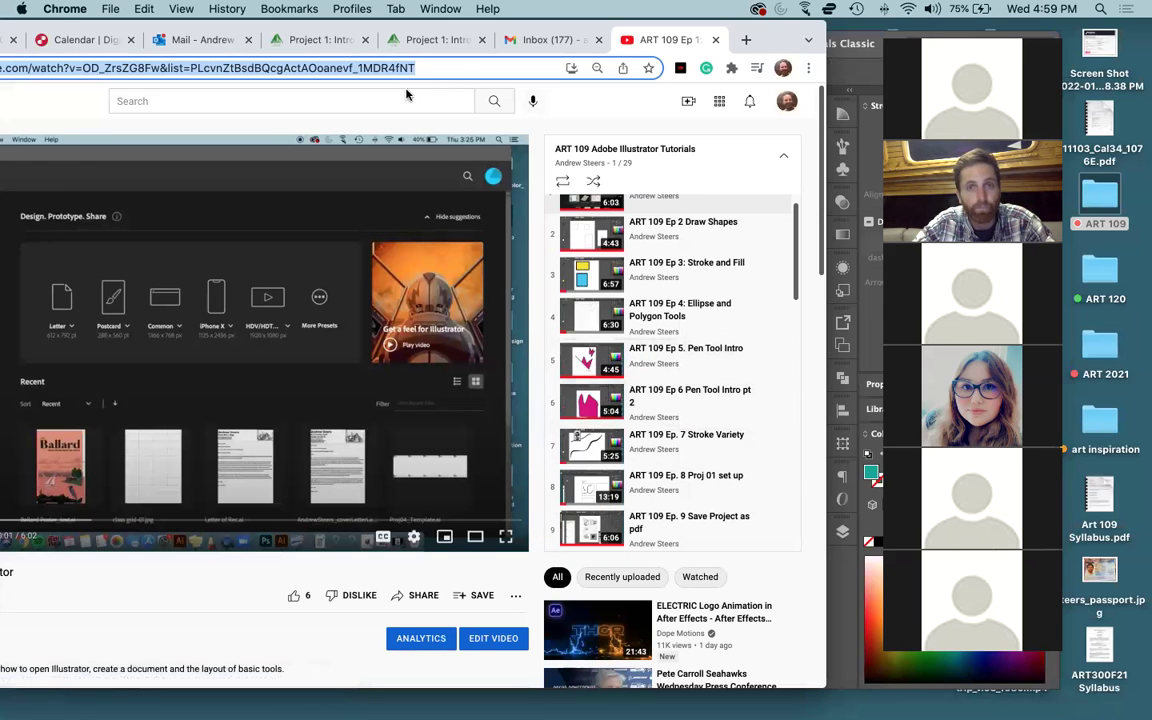
# - Switch to the Illustrator document and stop sharing the screen in the video meeting
pyautogui.hotkey('ctrl', 'Up')
pyautogui.click(465, 301)
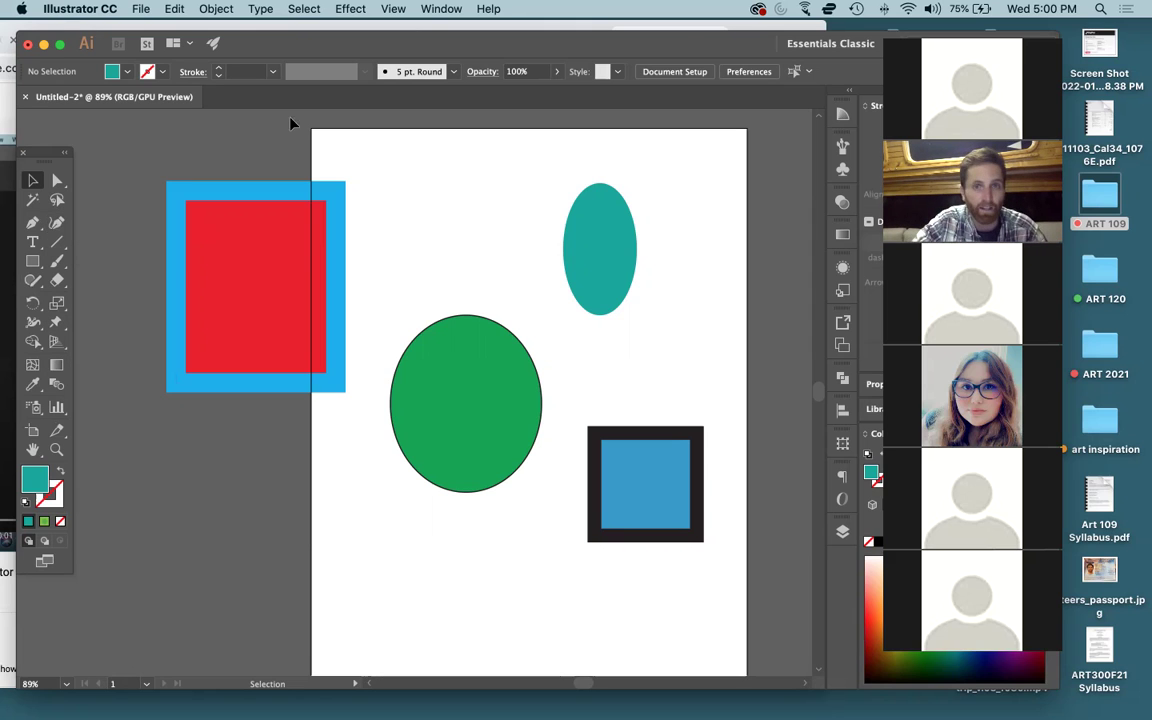
pyautogui.click(686, 49)
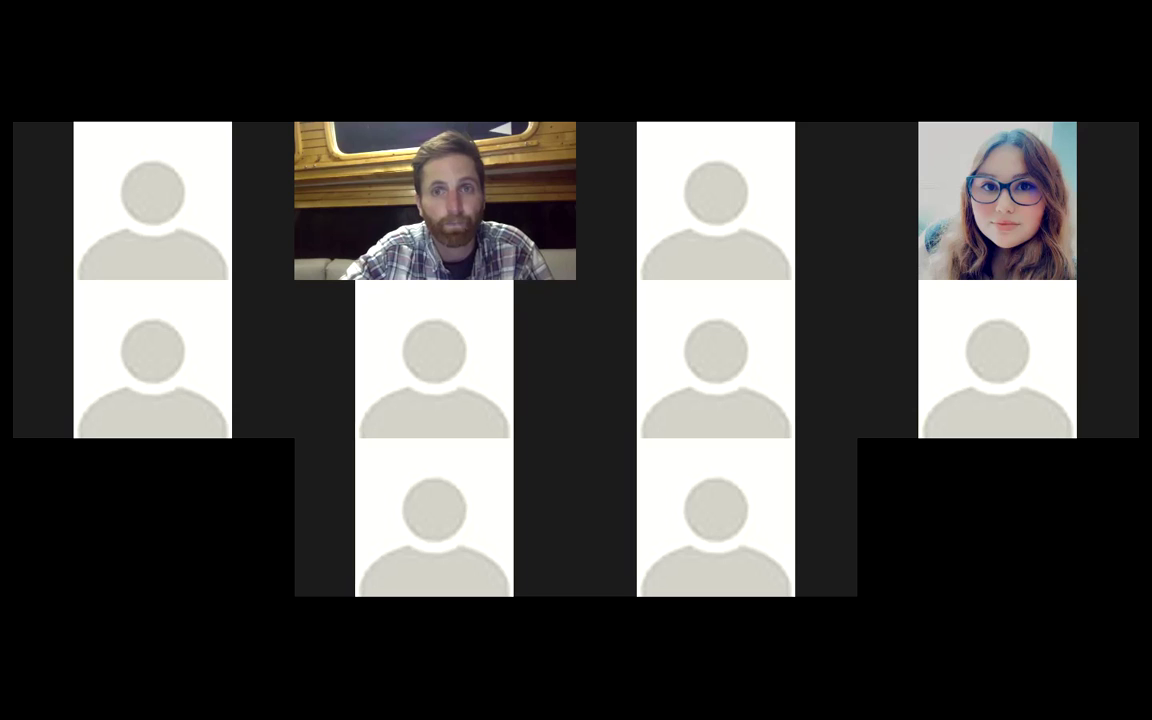